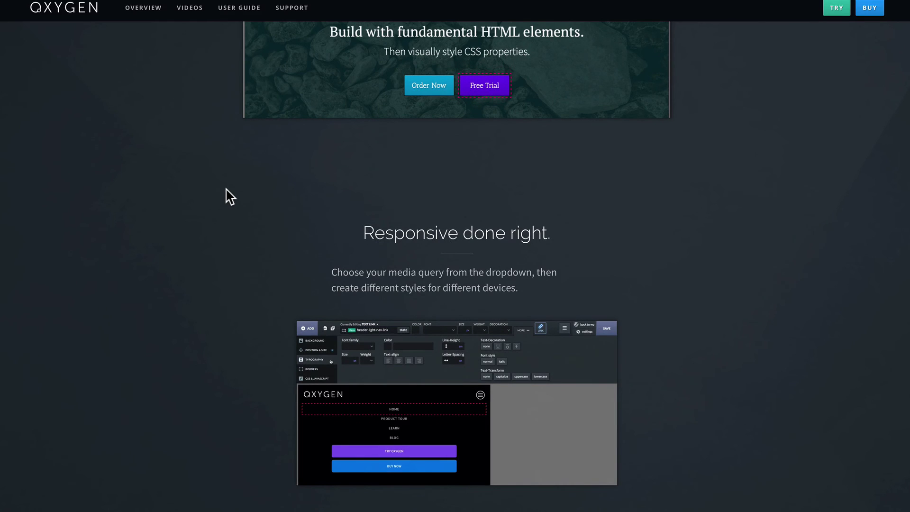
Scroll through the Oxygen homepage to review its content.
scroll(230, 196, down, 2)
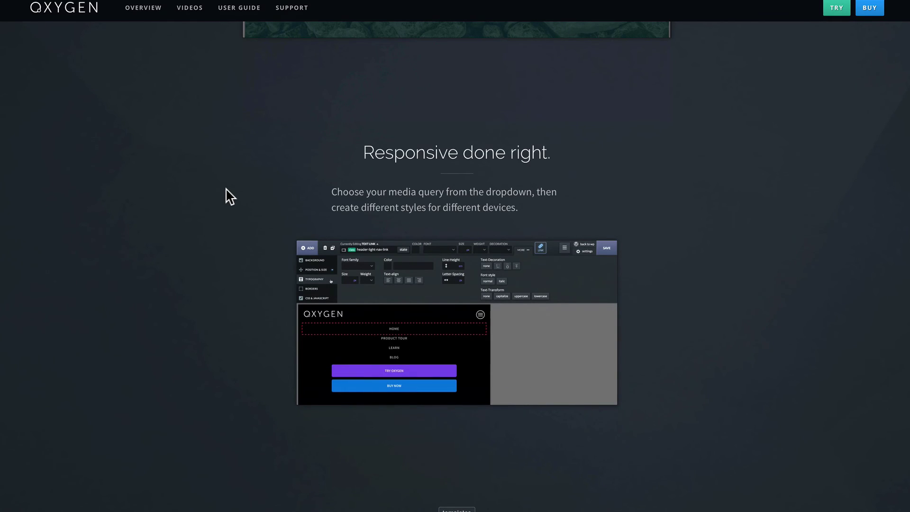
scroll(230, 196, down, 12)
scroll(217, 319, up, 4)
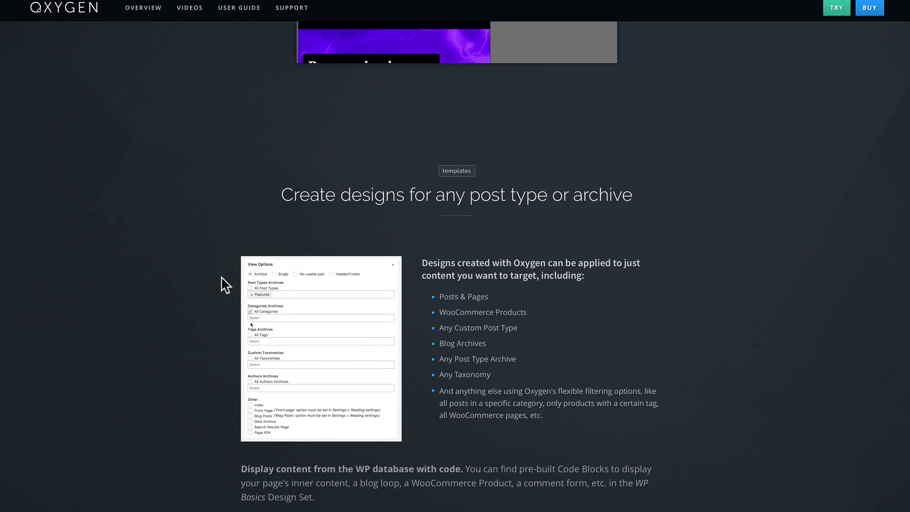
scroll(220, 291, down, 2)
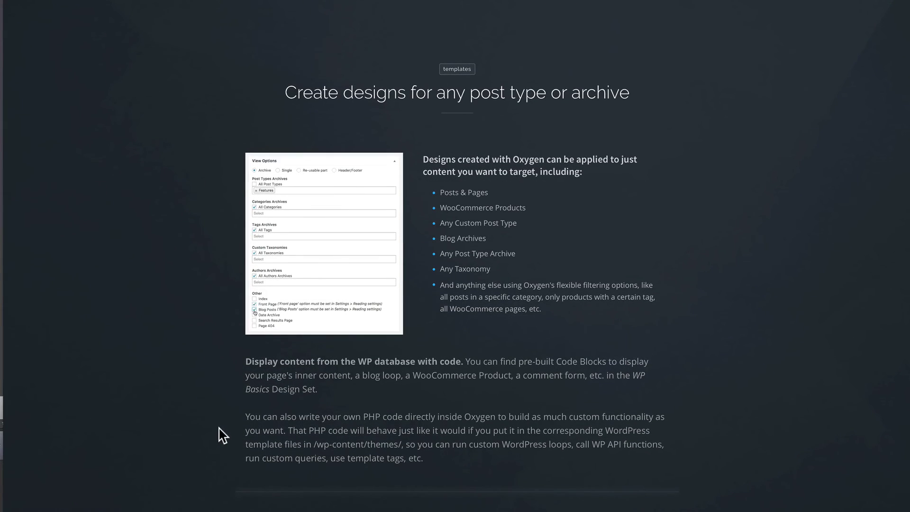
scroll(223, 435, down, 5)
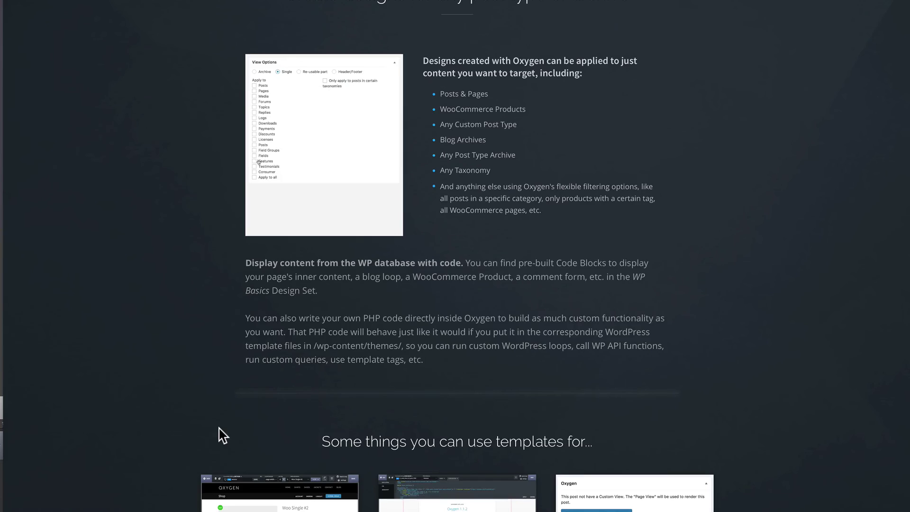
scroll(220, 433, down, 3)
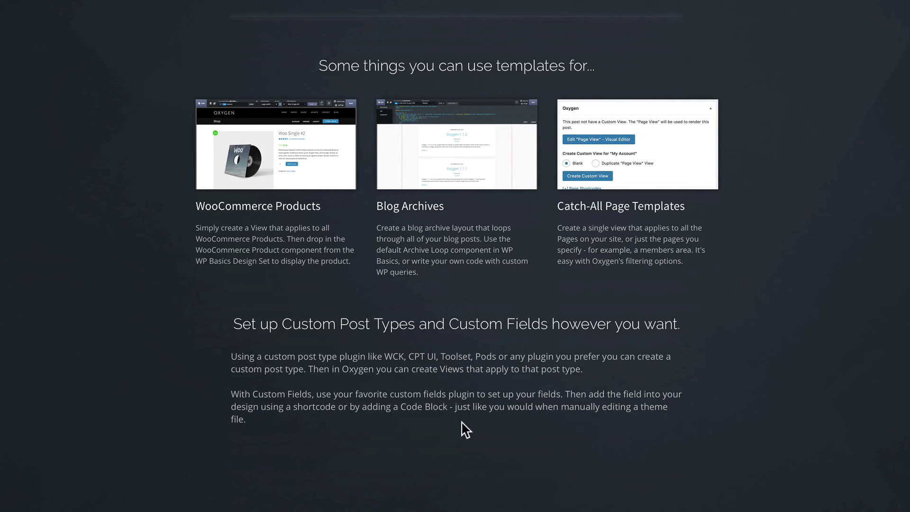
scroll(465, 429, down, 7)
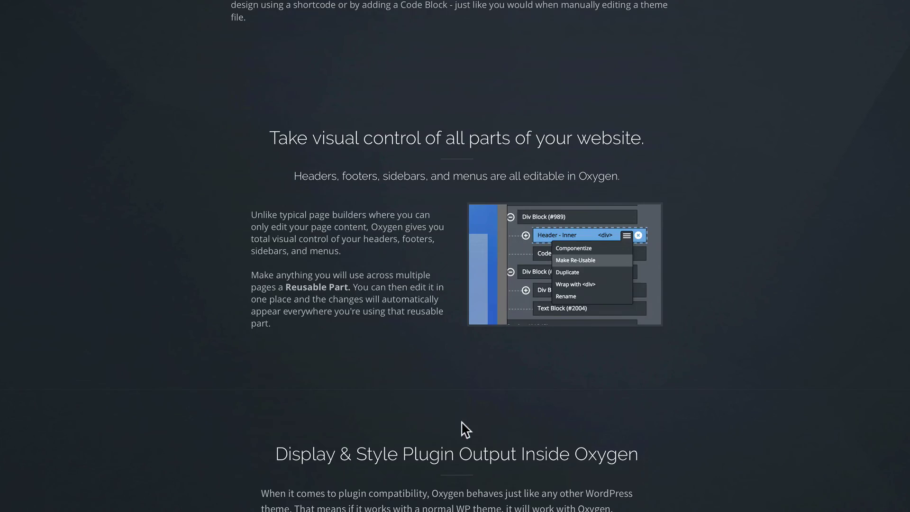
scroll(463, 423, down, 1)
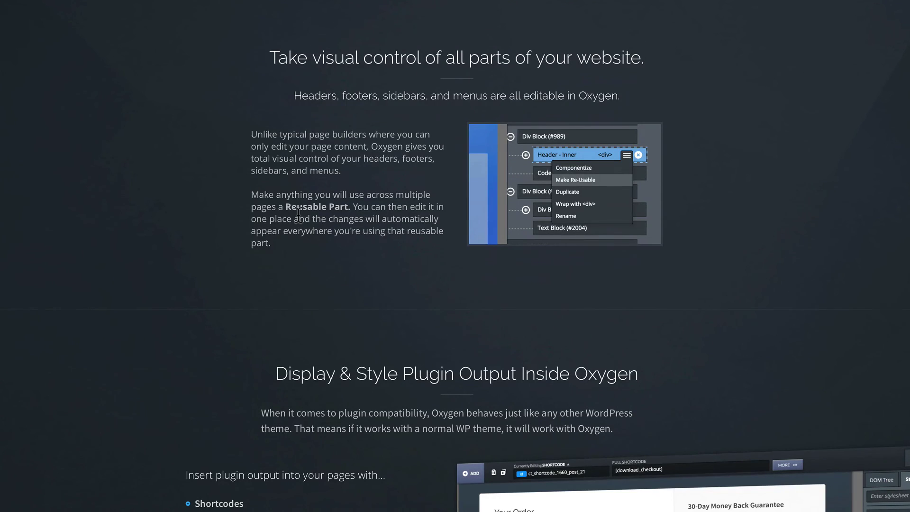
scroll(298, 216, down, 7)
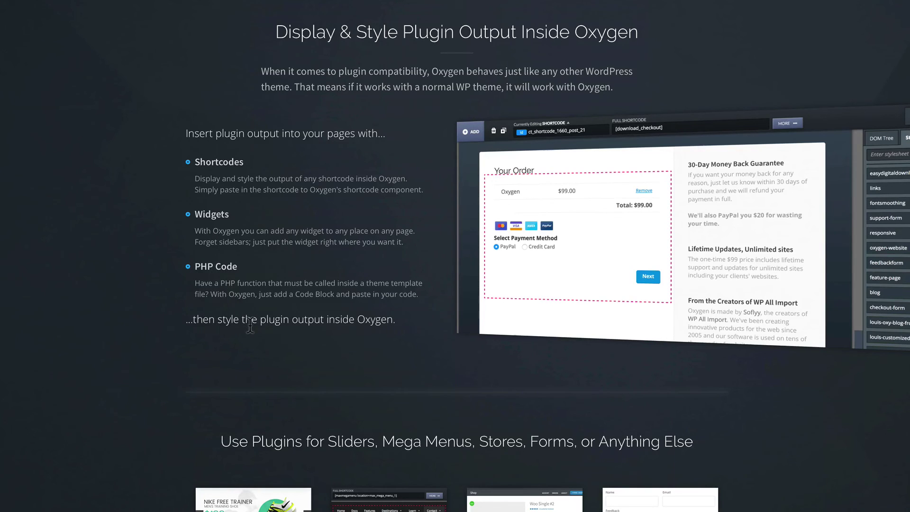
scroll(260, 339, down, 5)
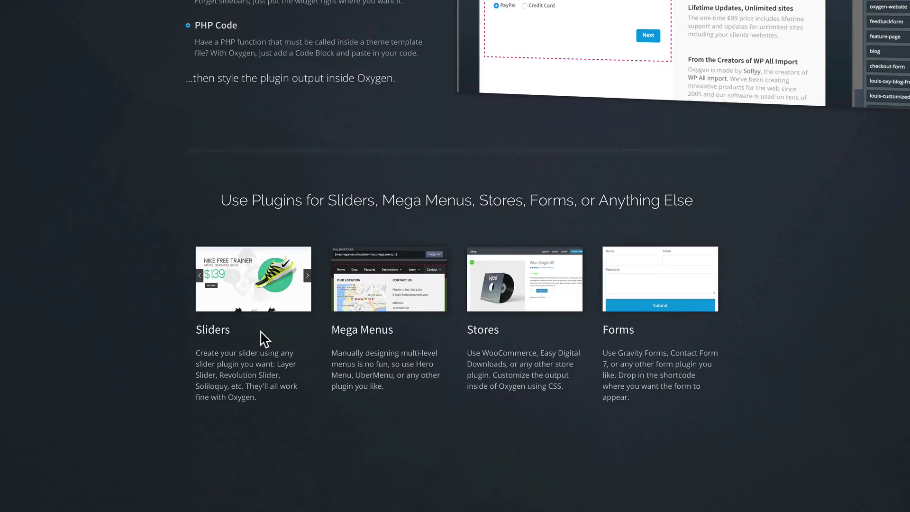
scroll(261, 331, down, 1)
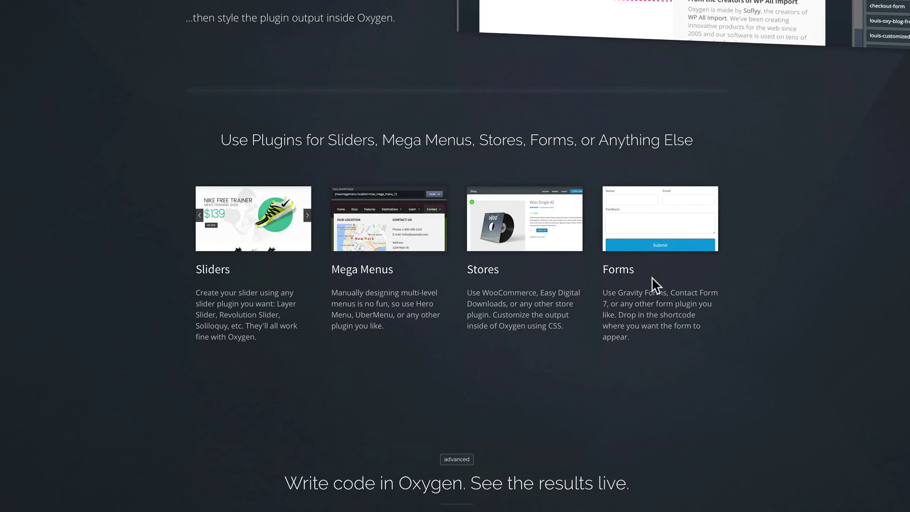
scroll(653, 285, down, 7)
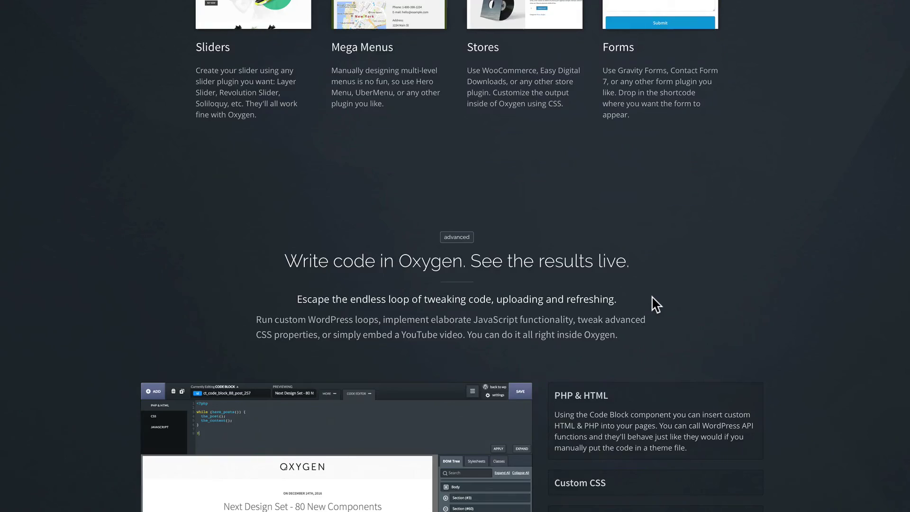
scroll(655, 306, down, 2)
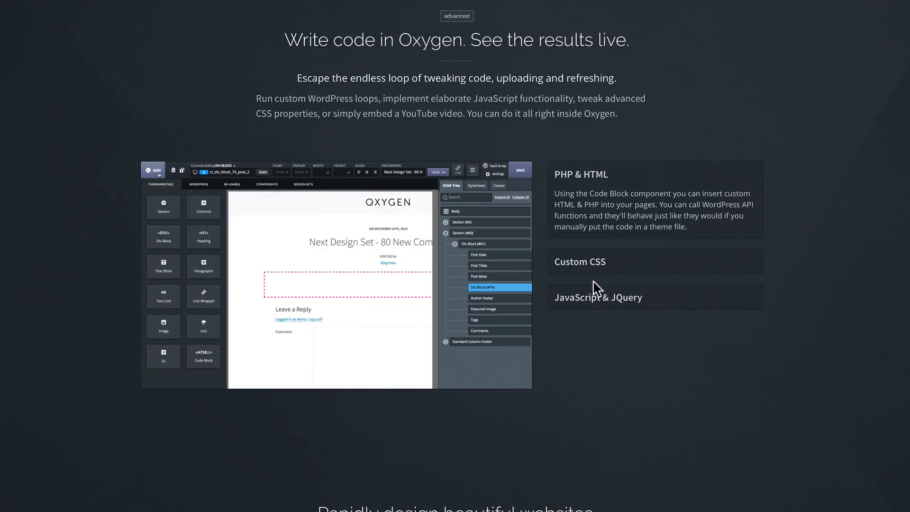
scroll(595, 313, down, 6)
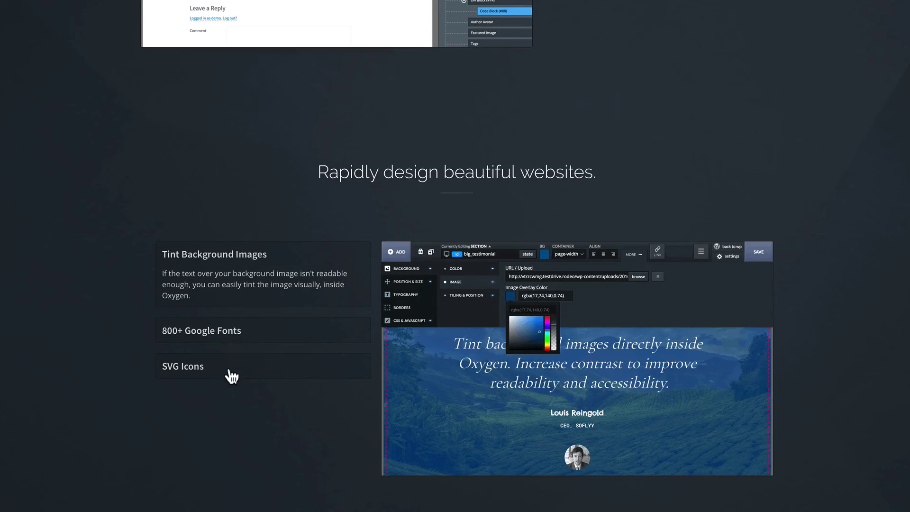
scroll(231, 377, down, 7)
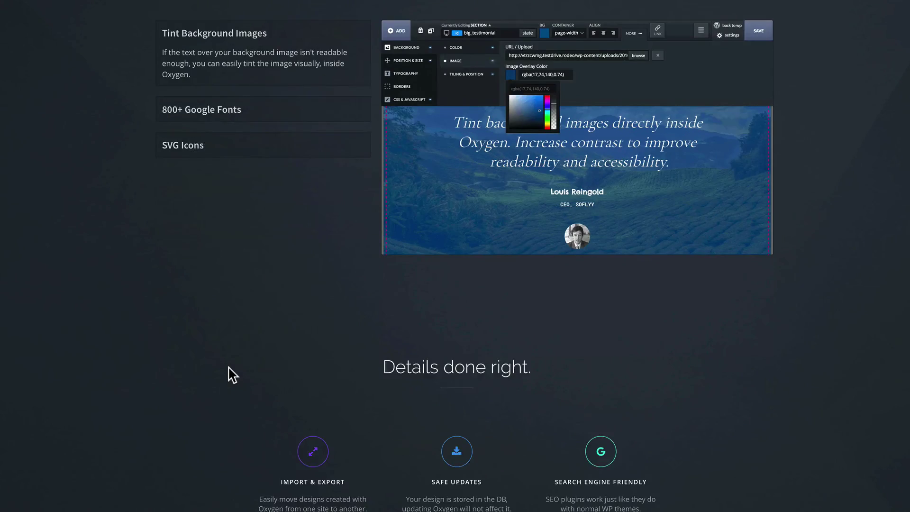
scroll(233, 375, down, 2)
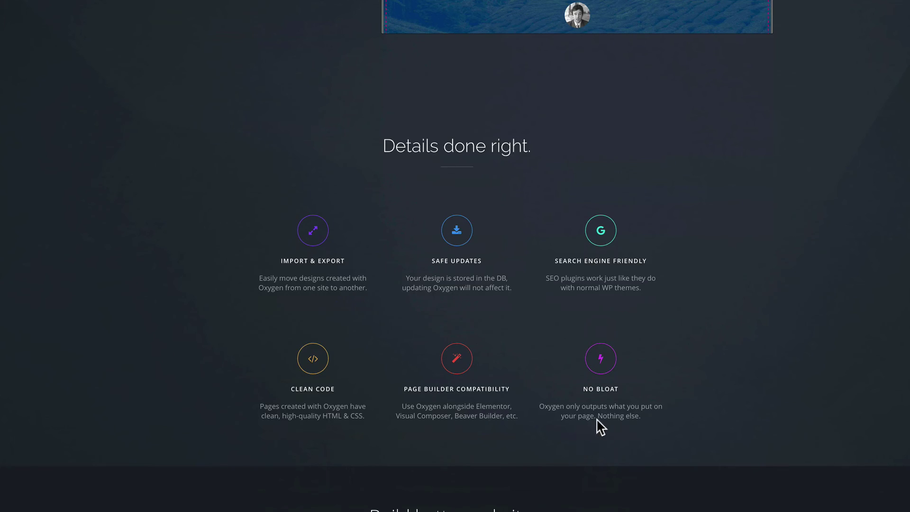
scroll(600, 426, down, 5)
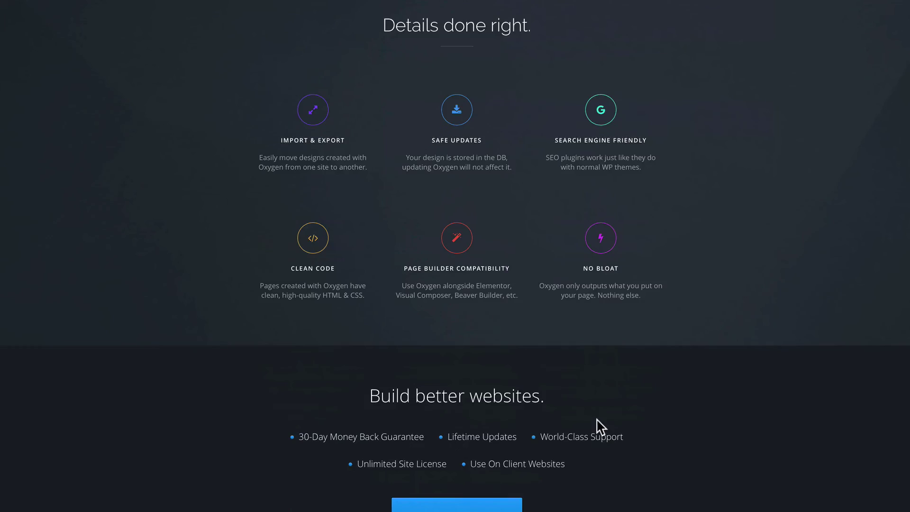
scroll(600, 427, down, 2)
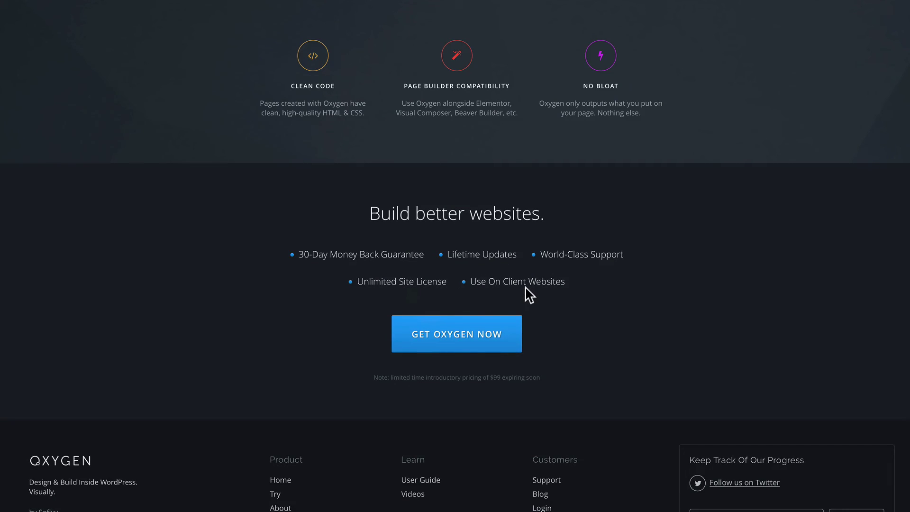
scroll(352, 171, up, 1)
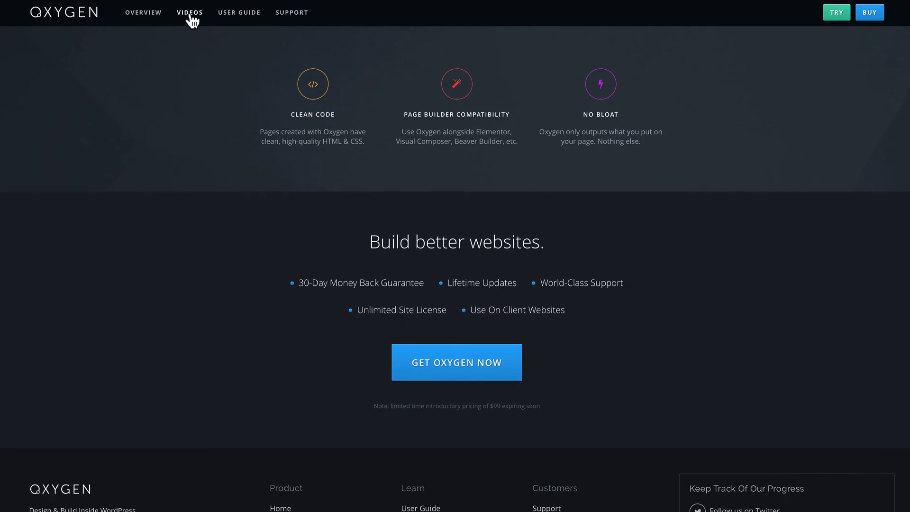
Browse the Videos page's Essentials and Advanced tutorials, then go to the User Guide.
click(190, 20)
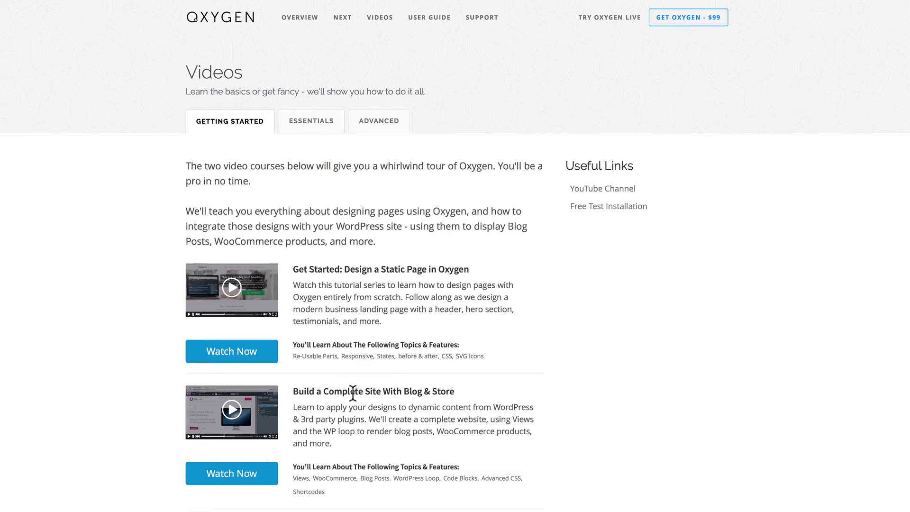
scroll(395, 393, down, 3)
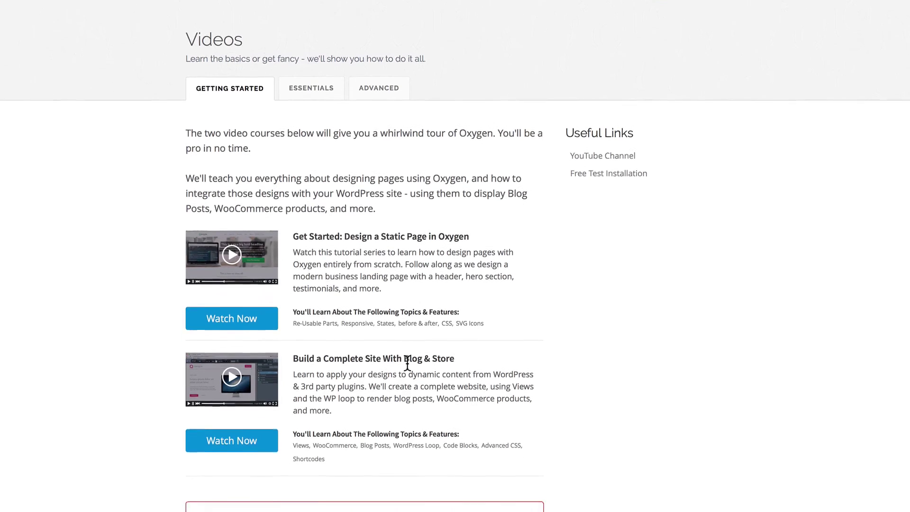
scroll(345, 457, down, 1)
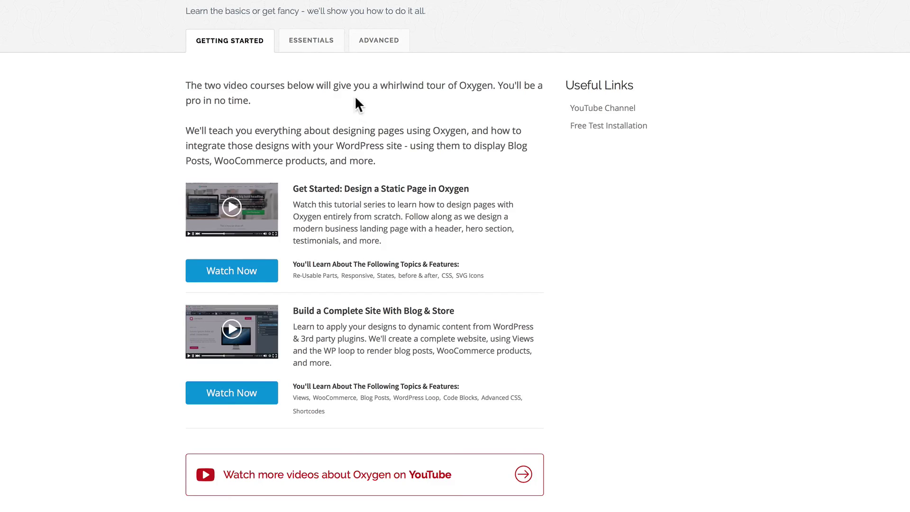
click(315, 39)
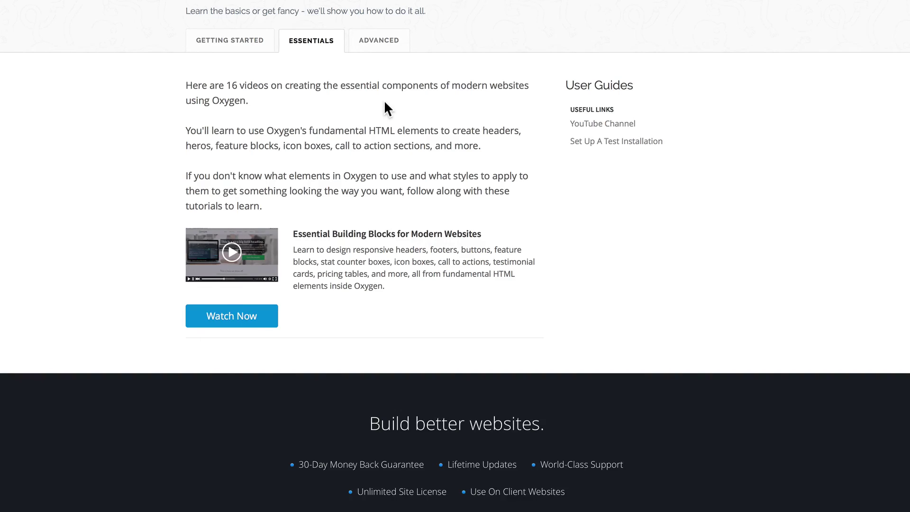
click(388, 39)
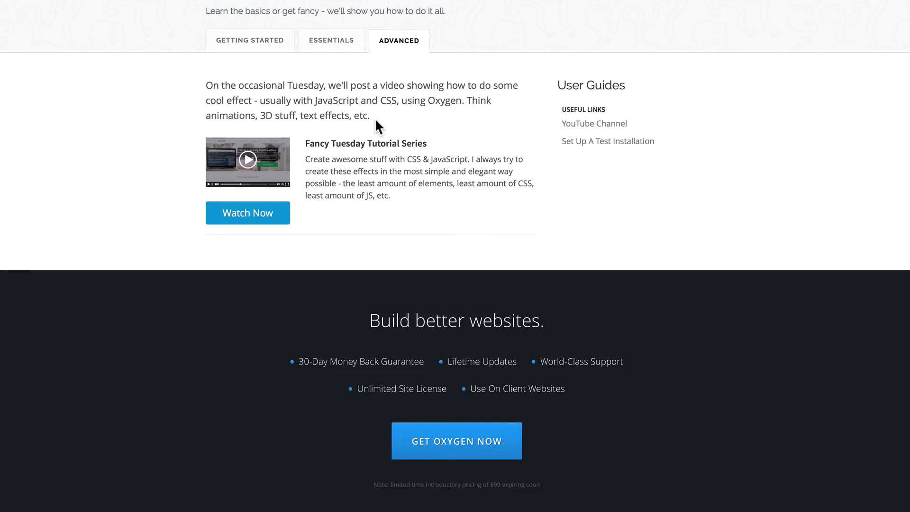
scroll(375, 118, up, 3)
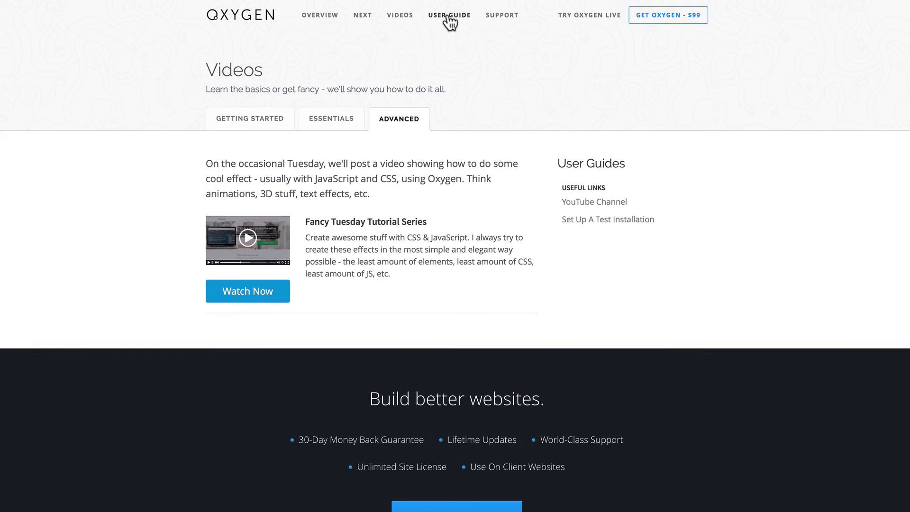
click(447, 14)
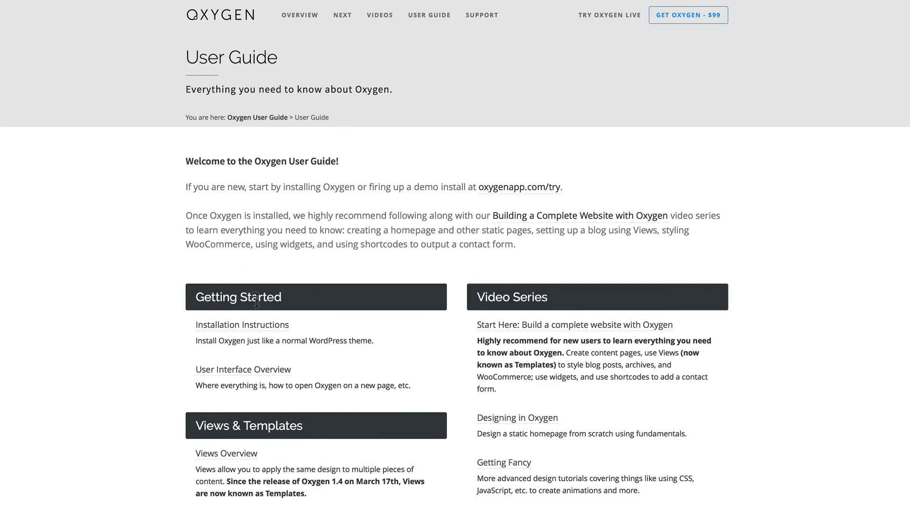
Scroll through the User Guide sections, then go to the Support page's contact form.
scroll(259, 303, down, 3)
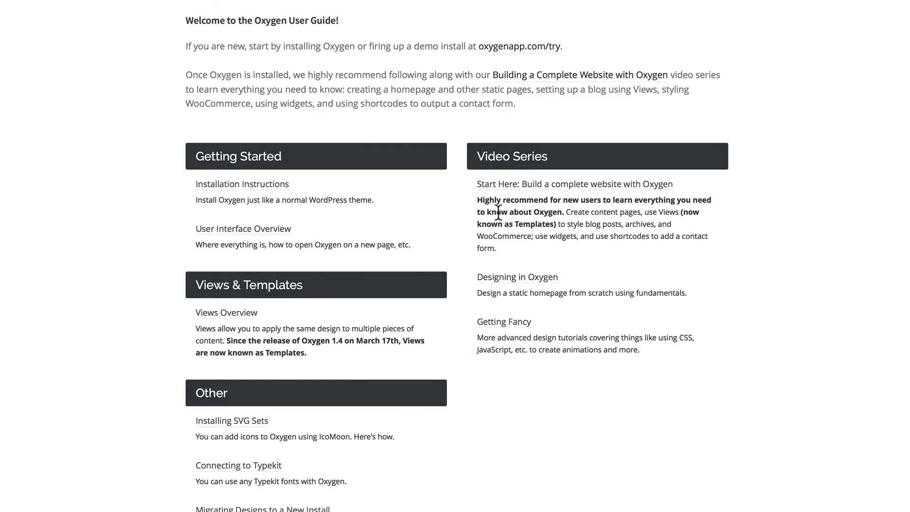
scroll(297, 388, down, 2)
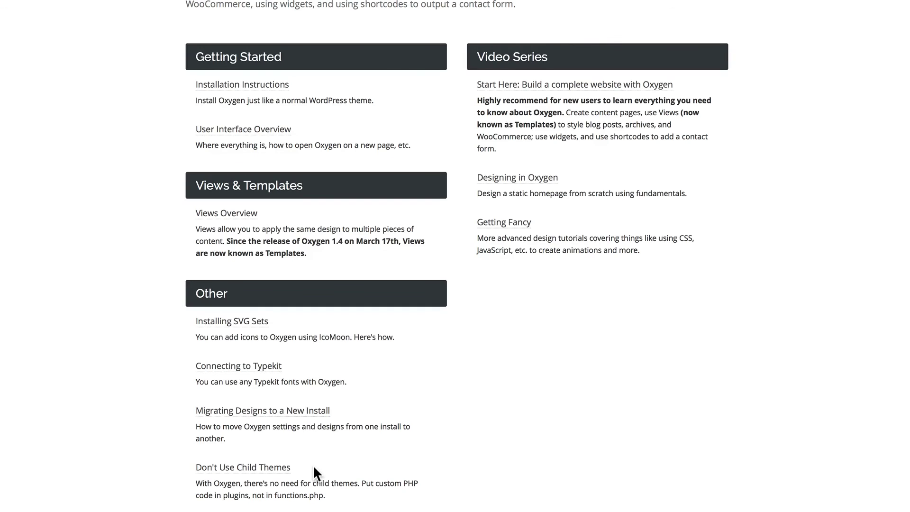
scroll(312, 464, up, 4)
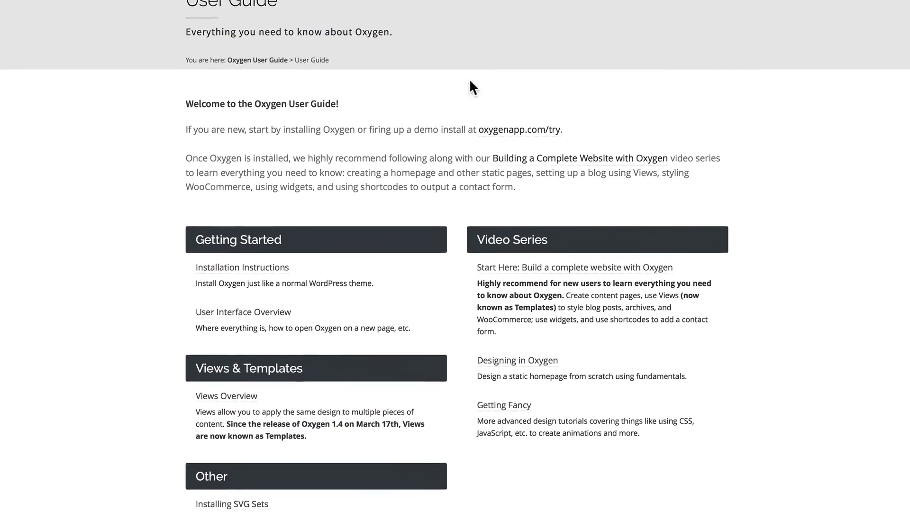
scroll(471, 85, up, 2)
click(481, 15)
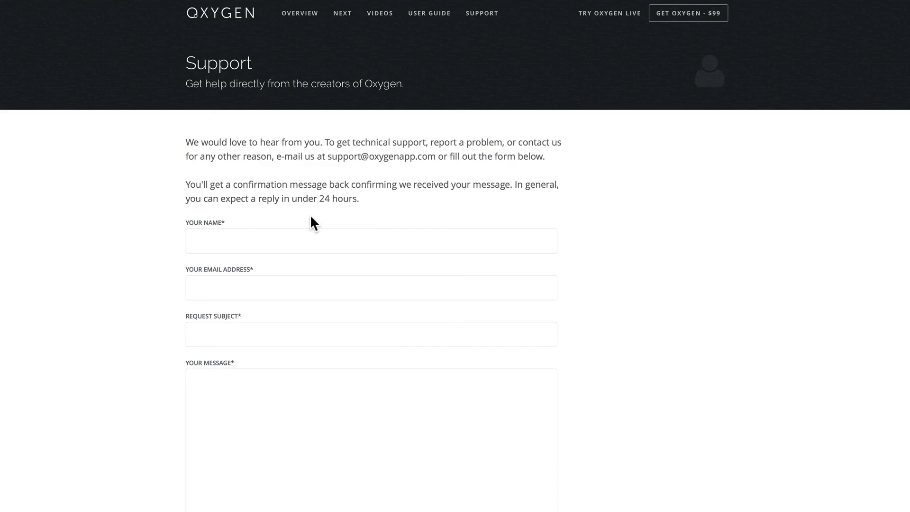
scroll(311, 219, down, 7)
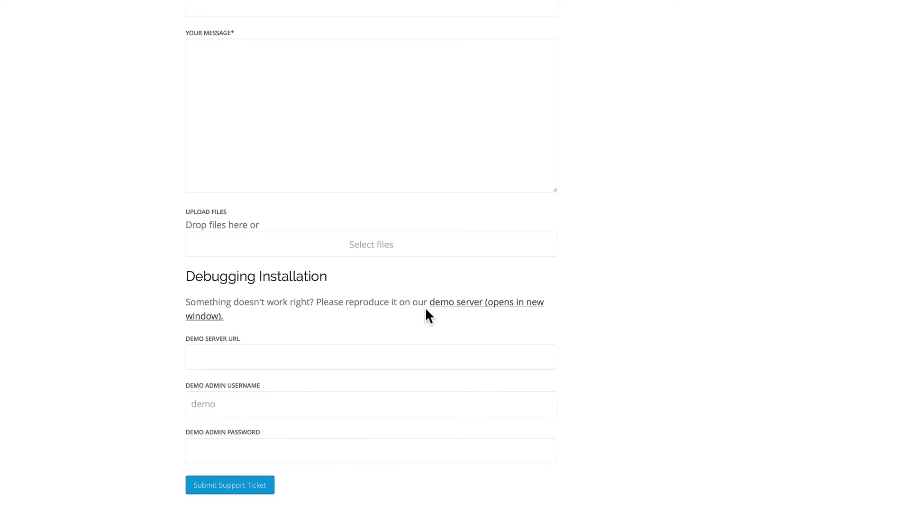
scroll(426, 308, up, 7)
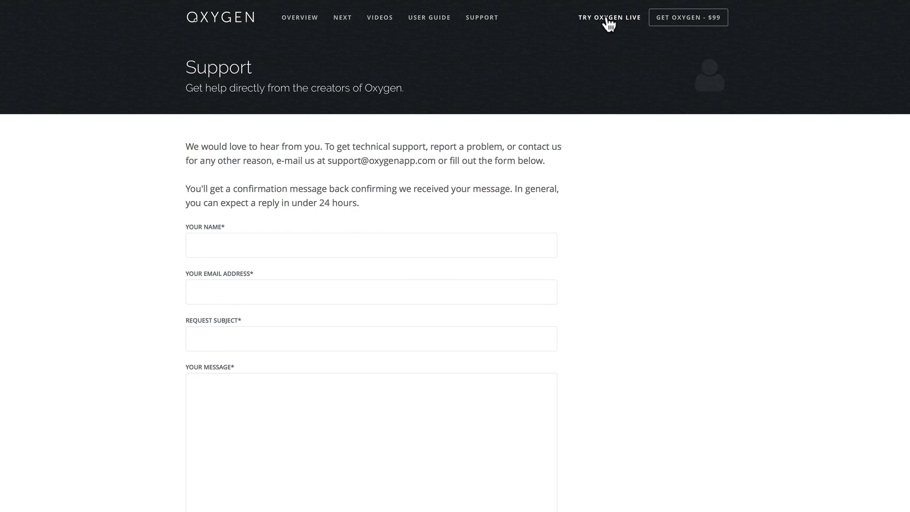
Create a test installation with example content from the Try Oxygen Live page.
click(609, 19)
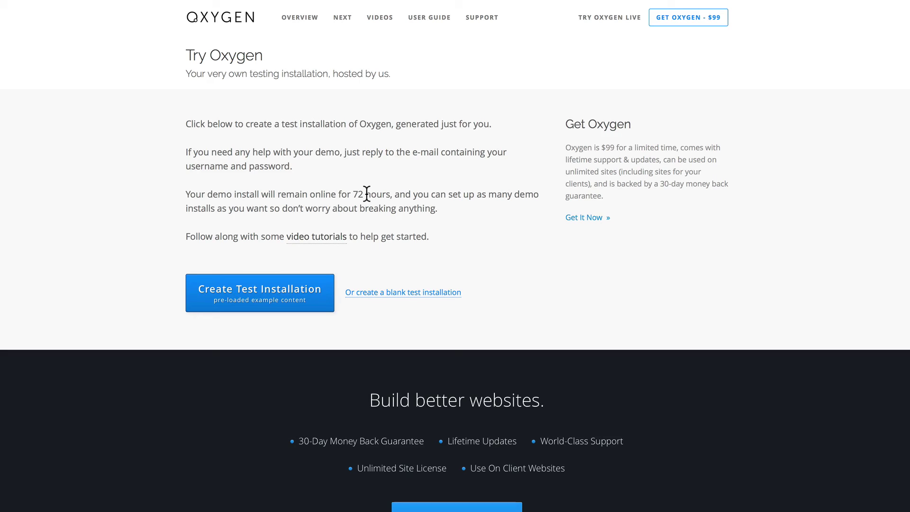
click(303, 310)
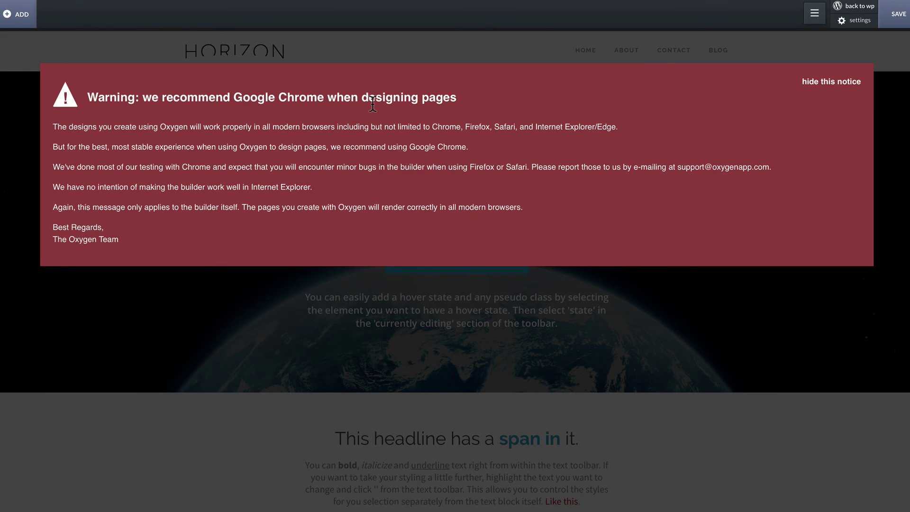
Dismiss the Chrome notice and start editing the Horizon hero heading inline.
click(807, 85)
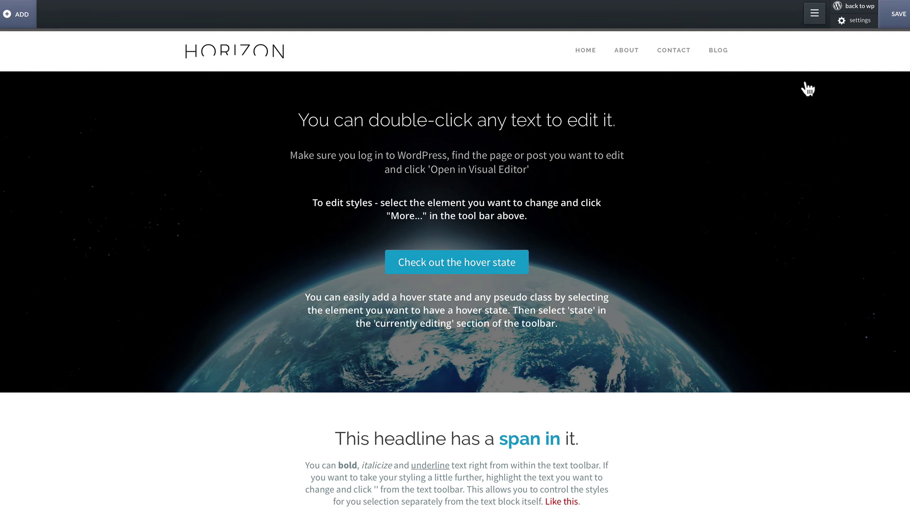
double_click(499, 114)
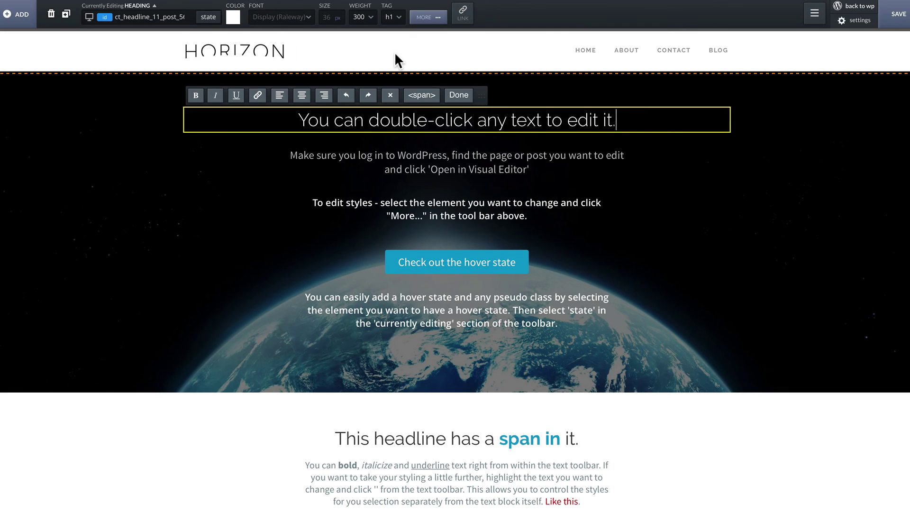
scroll(394, 52, down, 5)
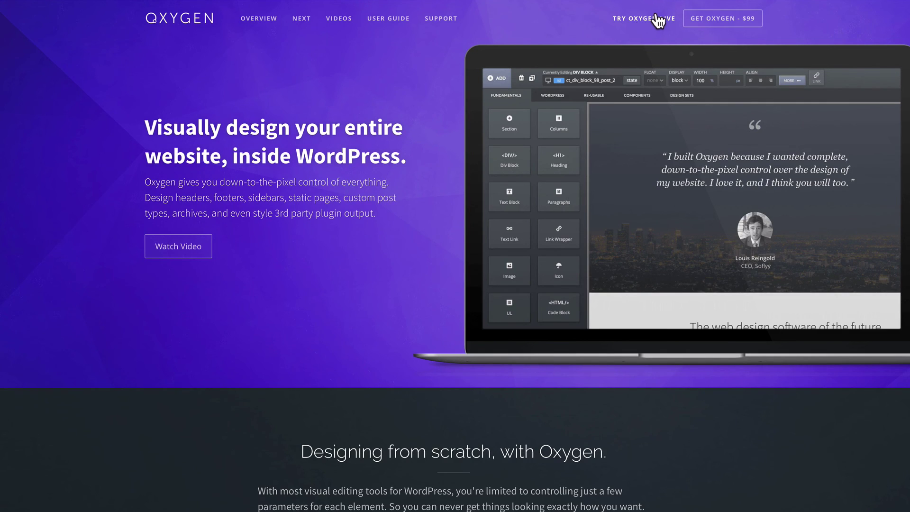
Go to the $99 Oxygen checkout and apply the discount coupon code.
click(710, 17)
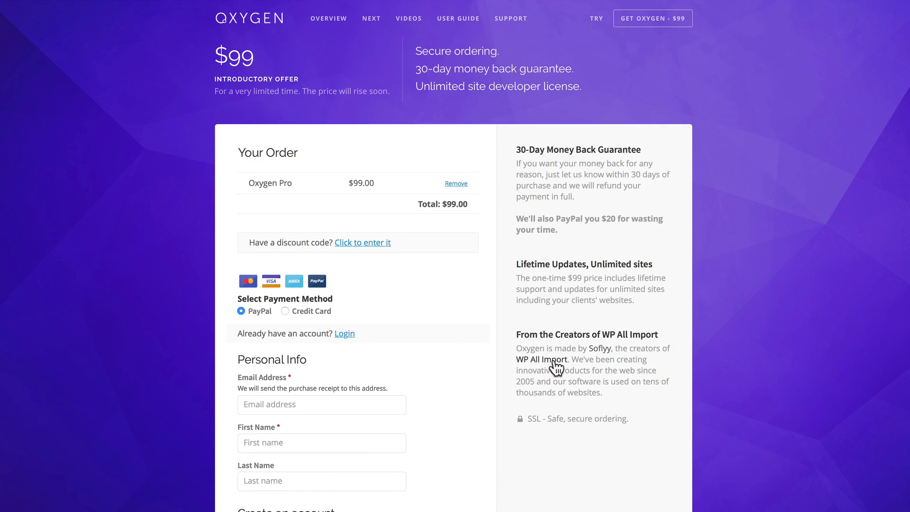
scroll(451, 294, down, 3)
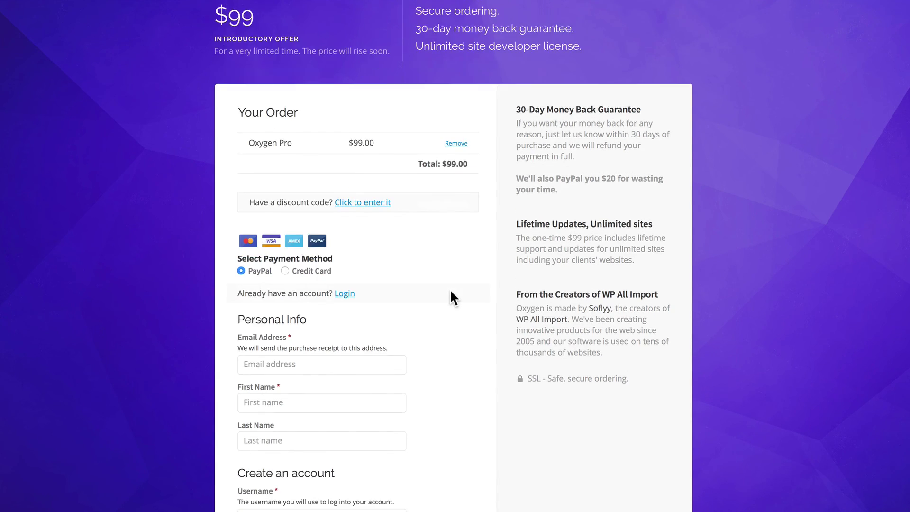
scroll(450, 291, down, 1)
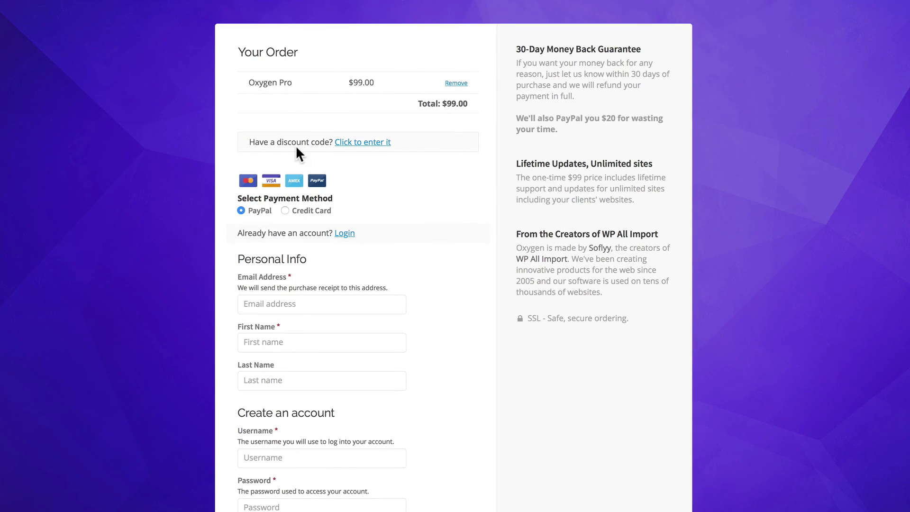
click(347, 144)
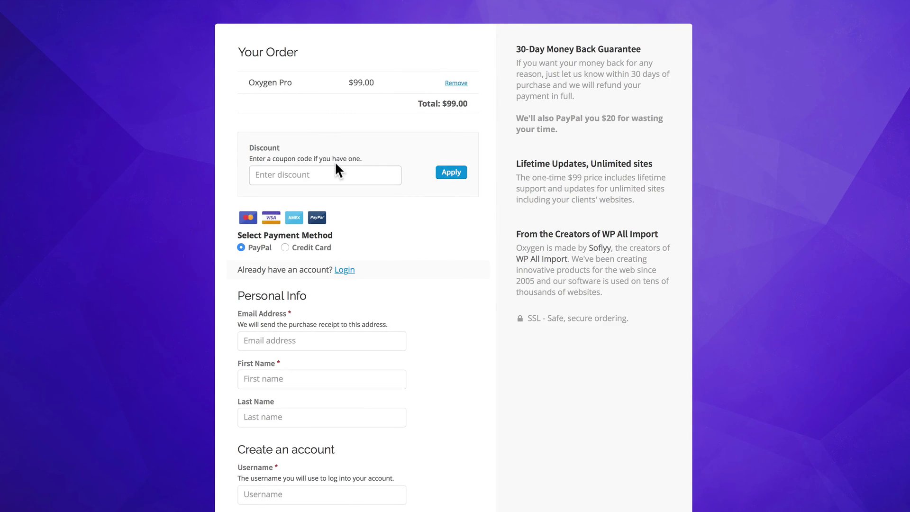
key(ctrl+v)
click(453, 178)
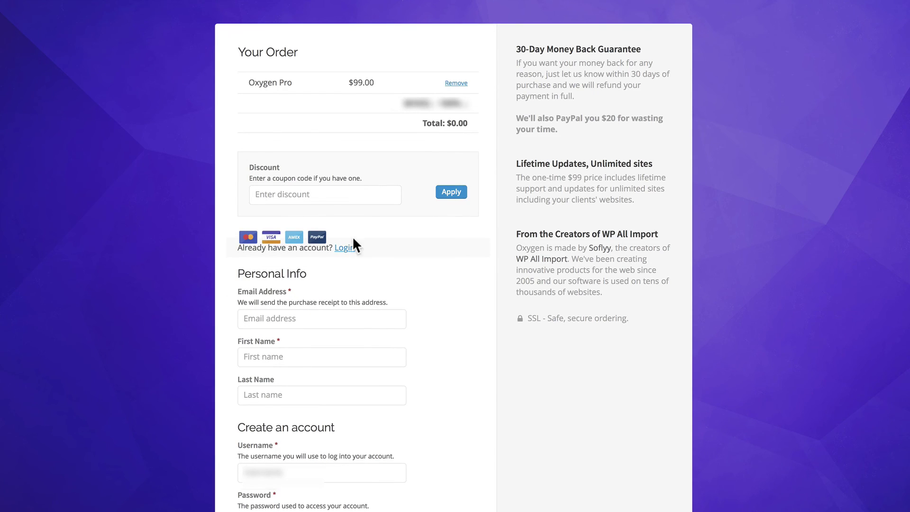
Fill in the buyer's e-mail address, first and last name, and username.
click(315, 317)
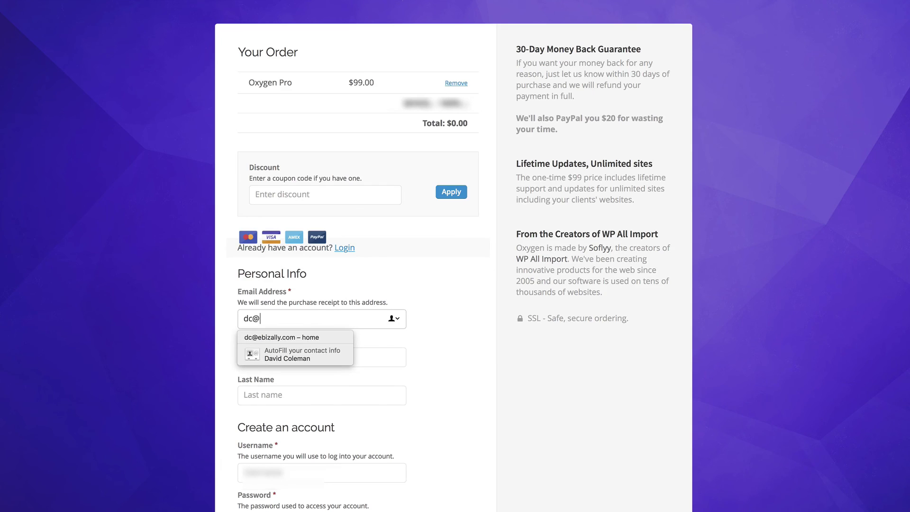
click(371, 350)
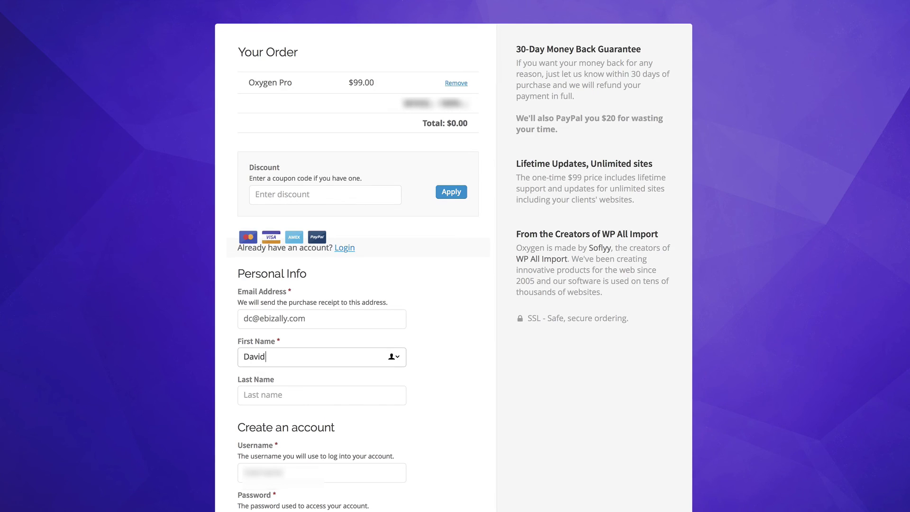
key(Tab)
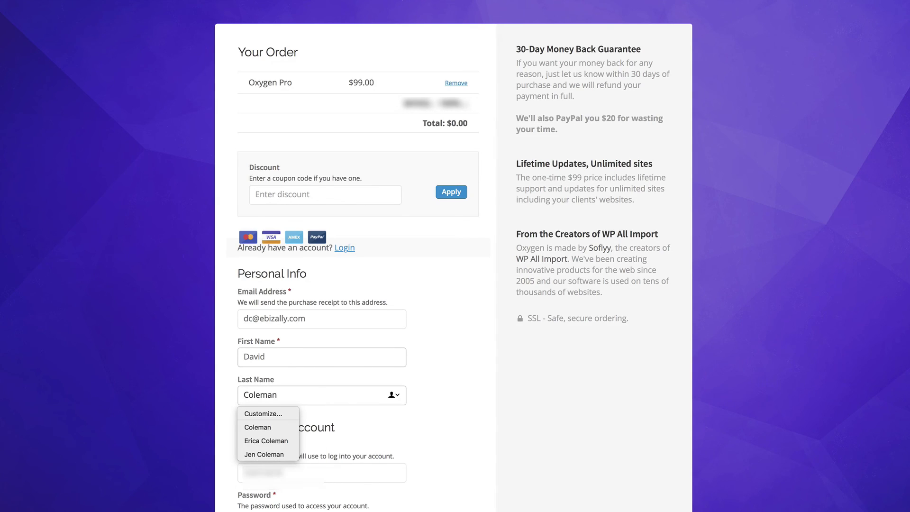
scroll(394, 414, down, 5)
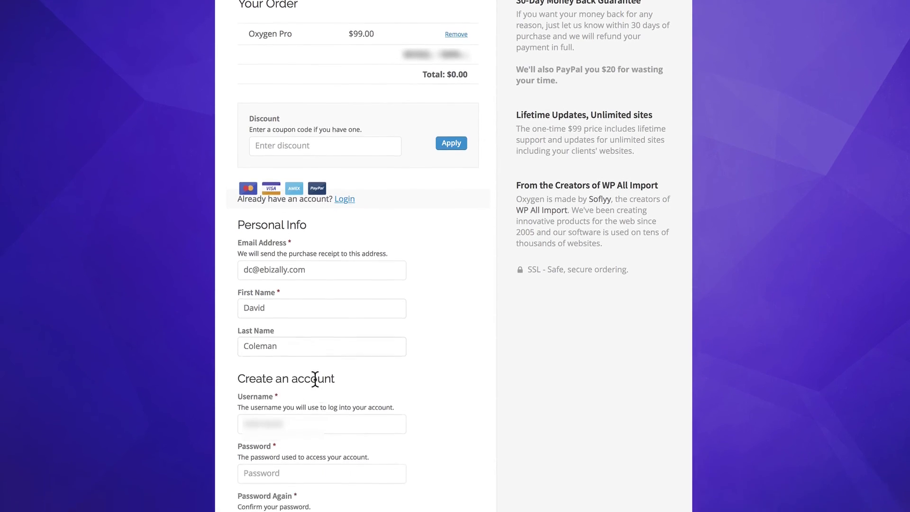
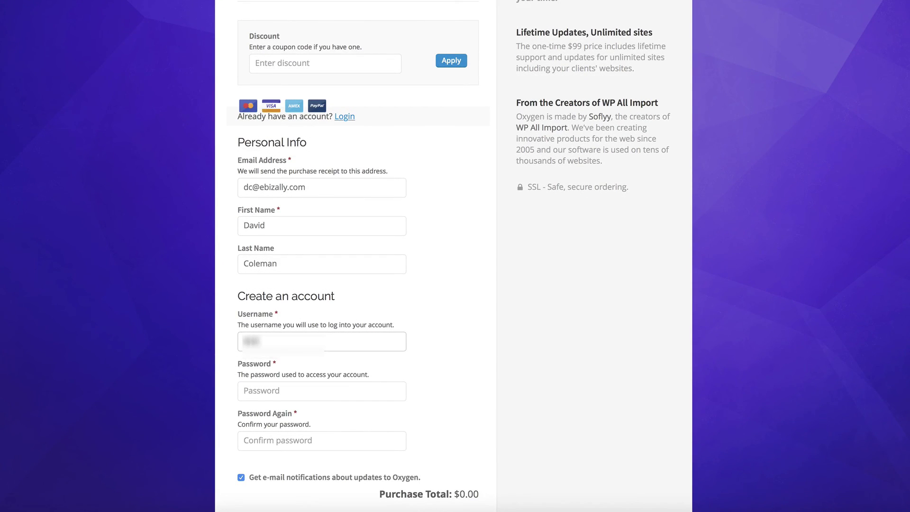
Enter and confirm the account password, then complete the $0.00 purchase.
click(310, 394)
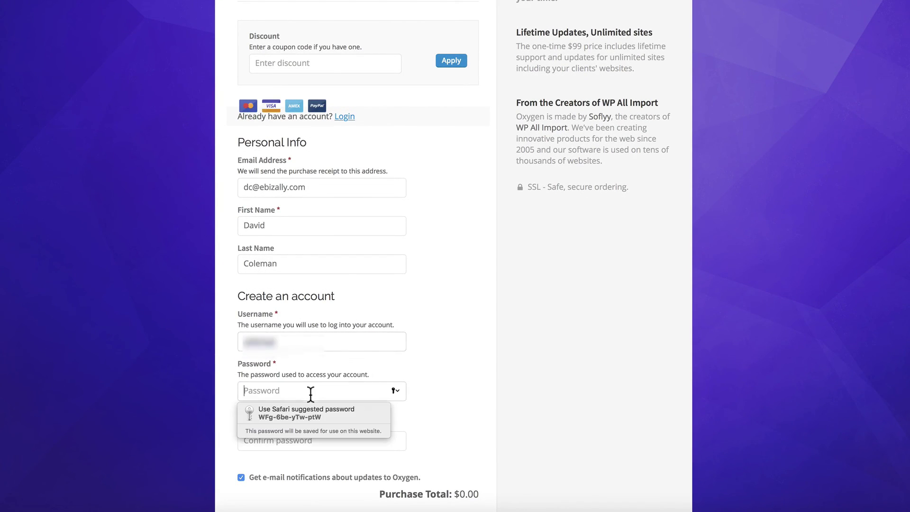
text(•••••••••••)
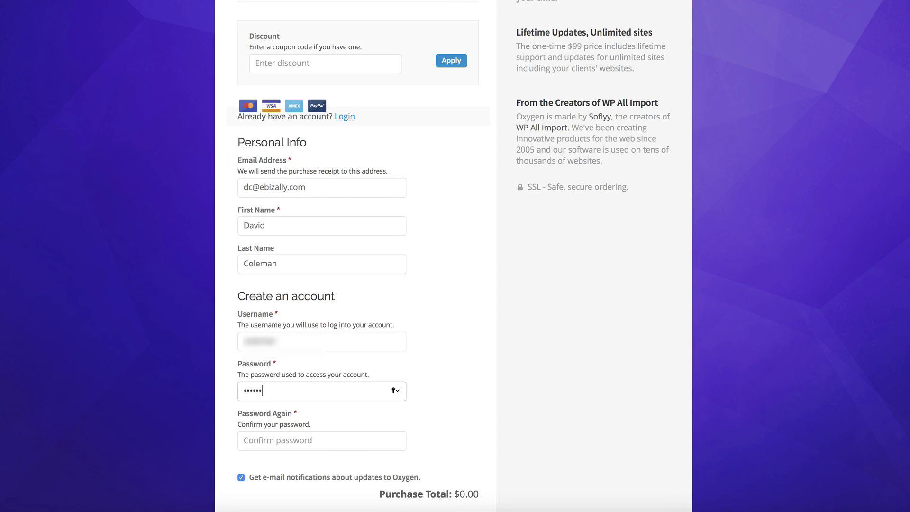
click(284, 440)
text(•••••••)
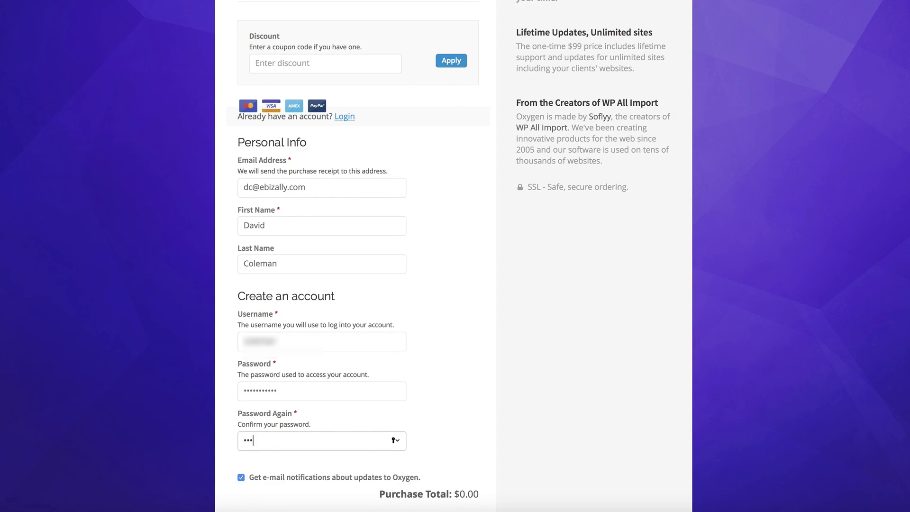
text(••••)
scroll(358, 256, down, 2)
scroll(223, 498, down, 2)
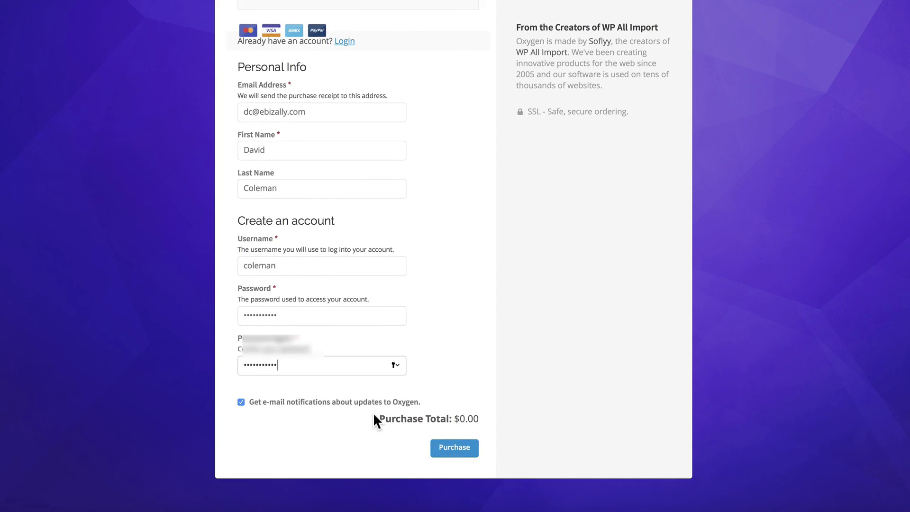
click(458, 448)
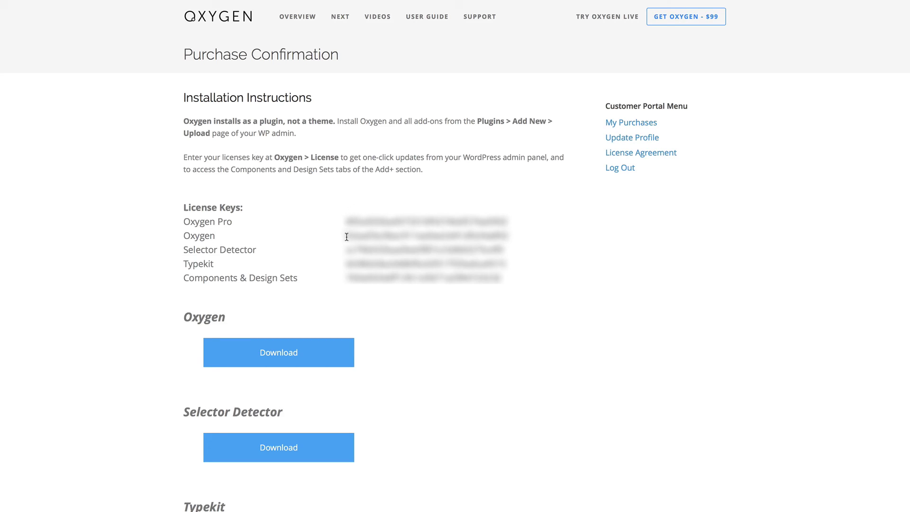
Select the Oxygen license key, then download the Oxygen plugin file.
drag(347, 235, 506, 231)
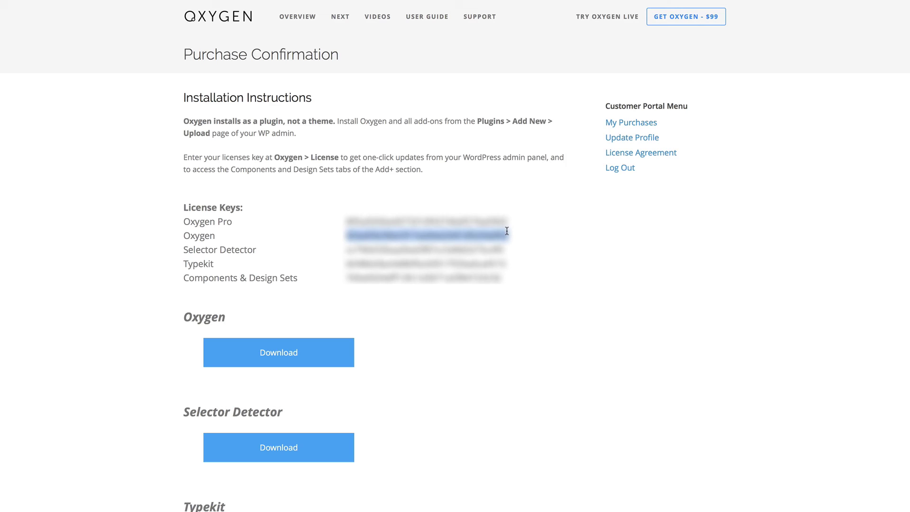
click(482, 322)
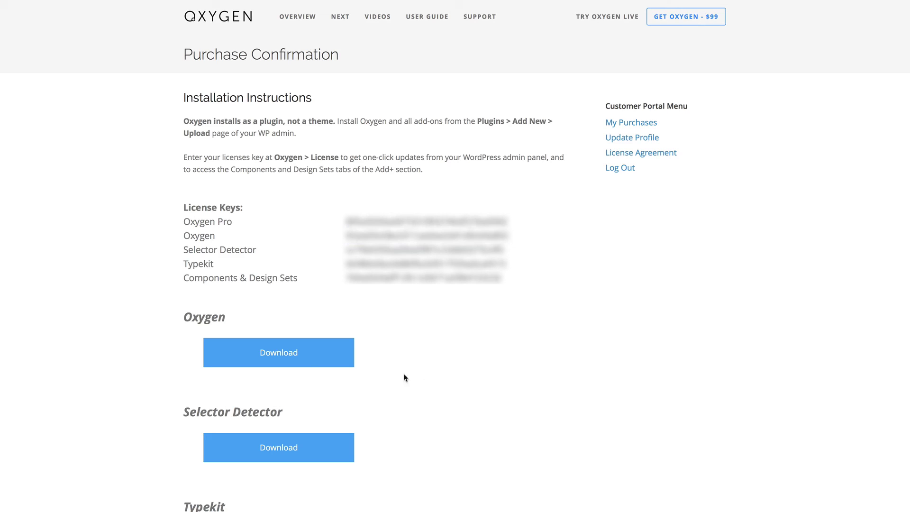
click(287, 356)
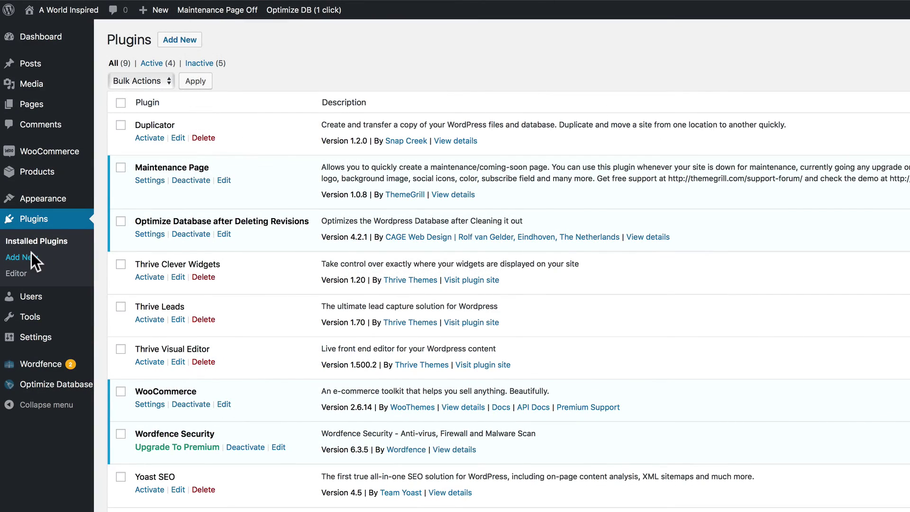
Upload oxygen-1.4.1.zip as a new plugin, install it and activate it.
click(32, 256)
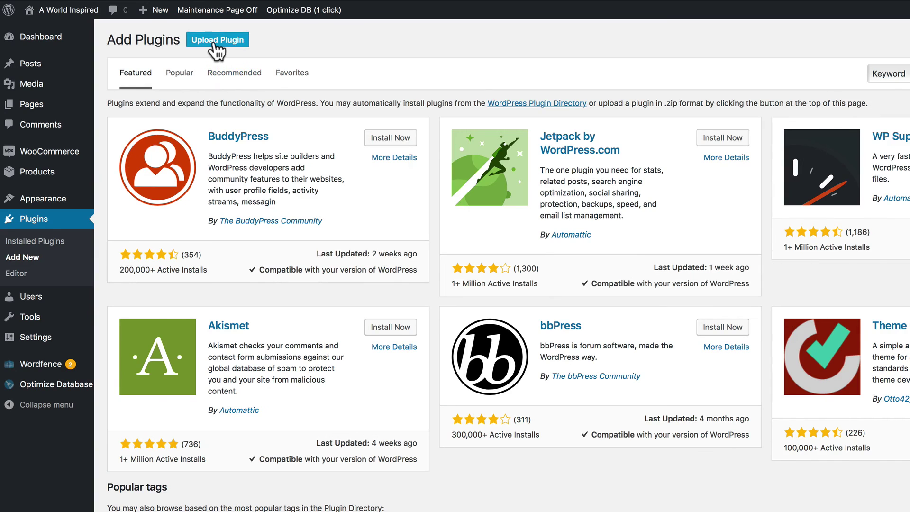
click(214, 41)
click(506, 147)
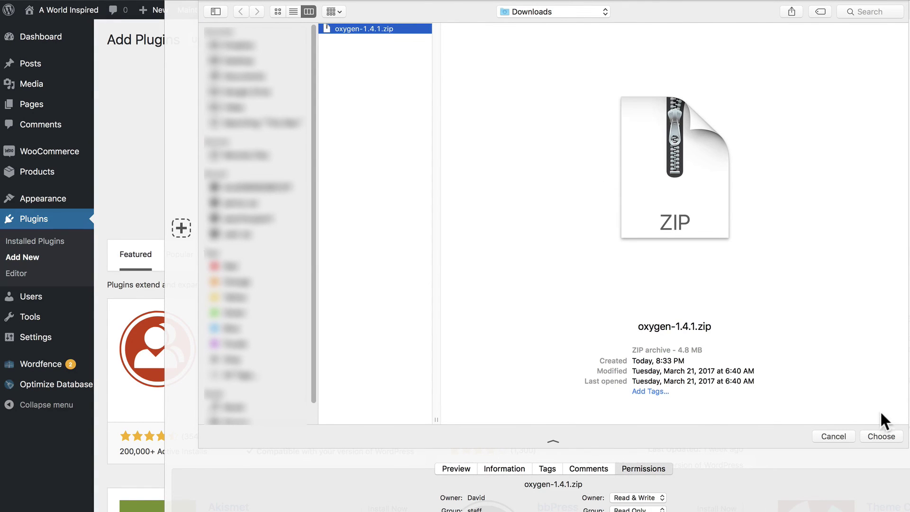
click(885, 436)
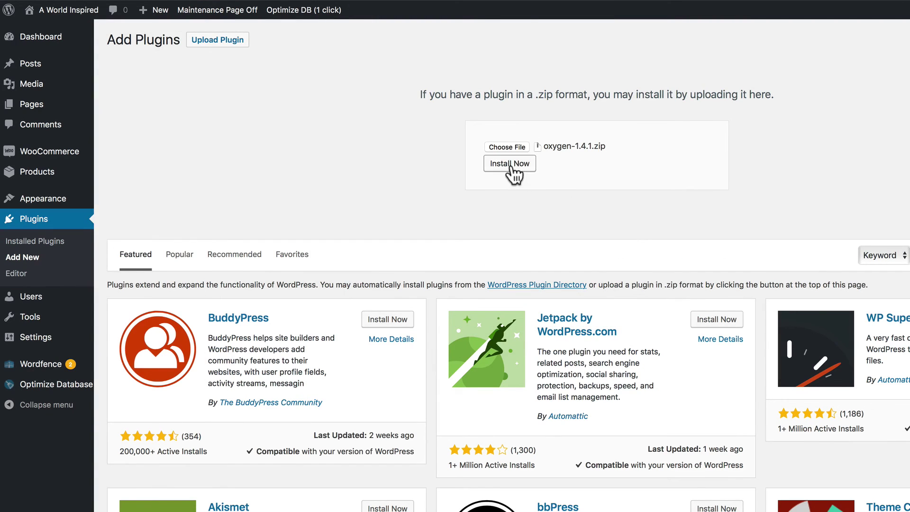
click(509, 164)
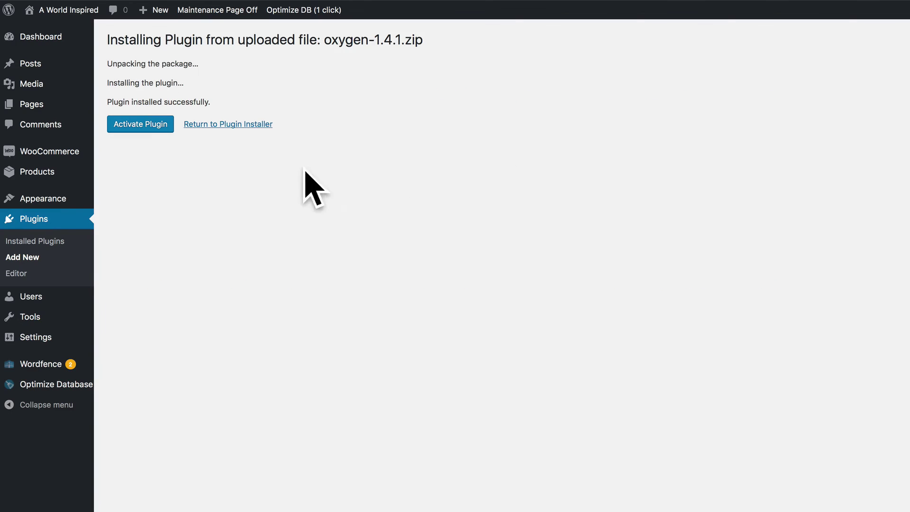
click(154, 125)
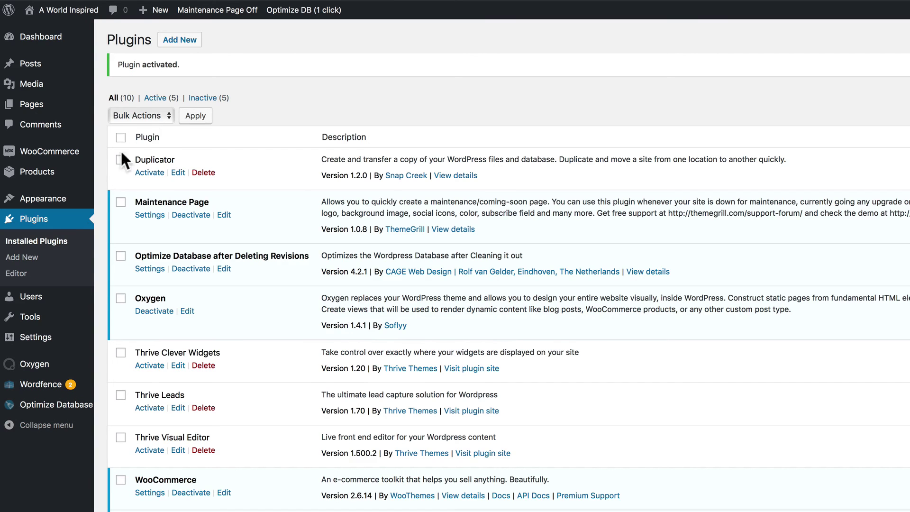
mouse_move(43, 366)
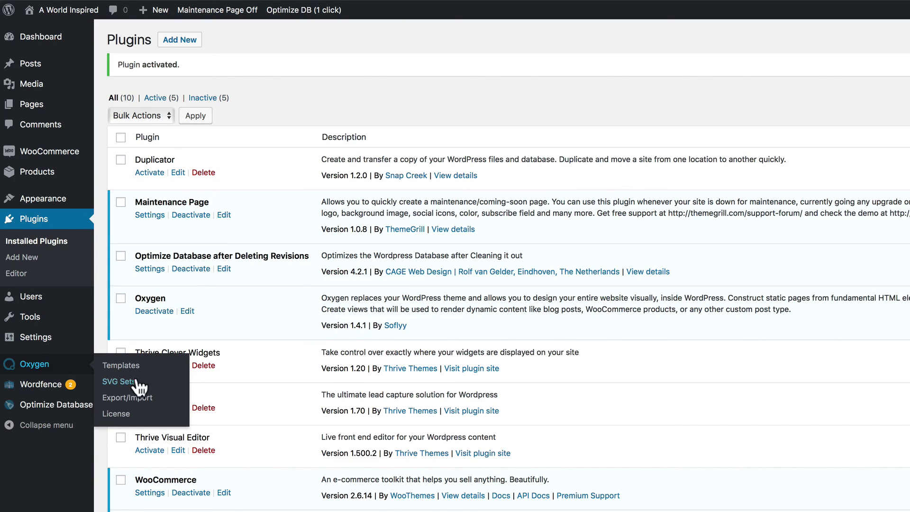
Paste and submit the main Oxygen license key on the License page.
click(124, 413)
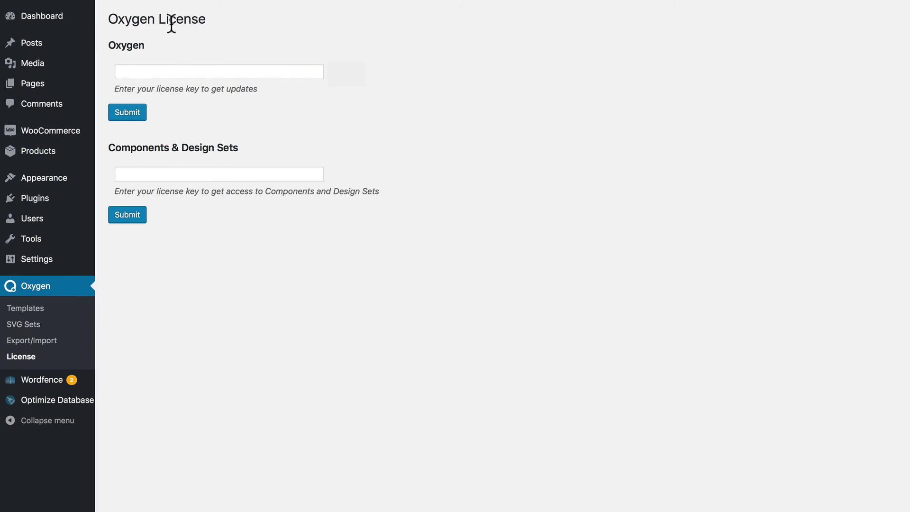
click(149, 72)
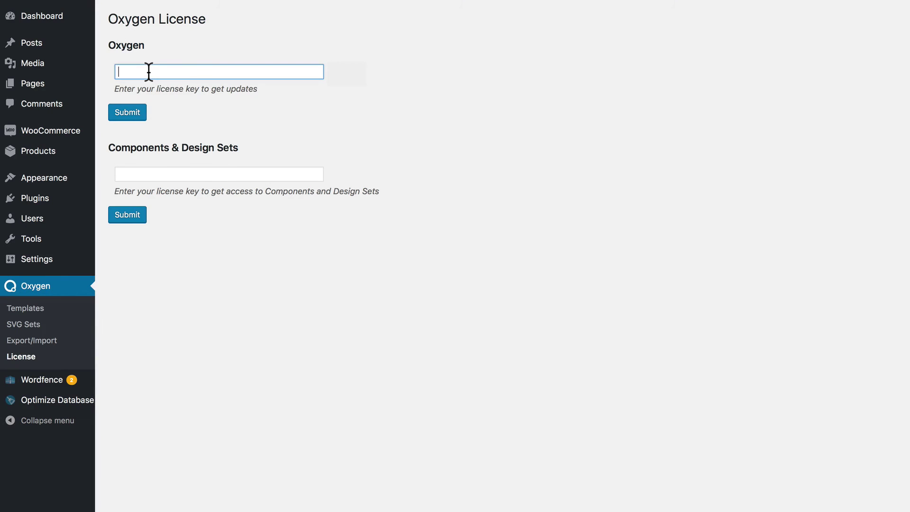
key(super+v)
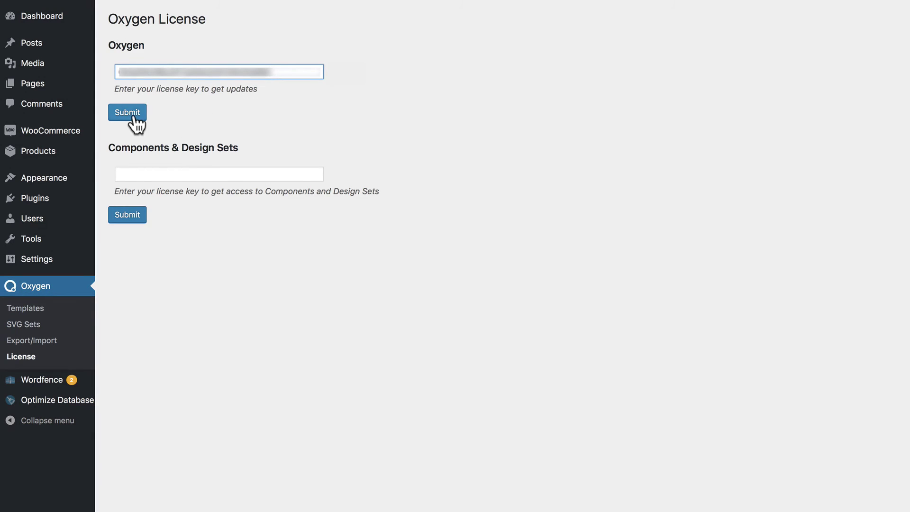
click(133, 114)
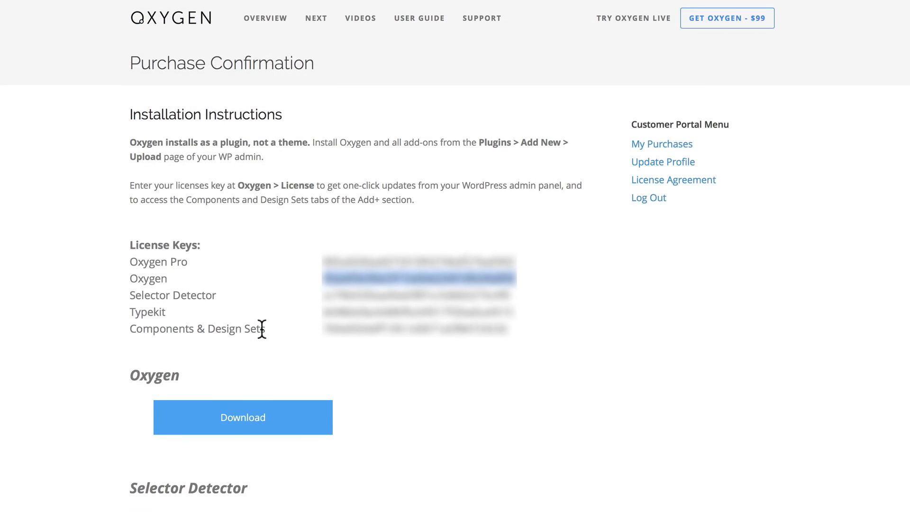
Copy the Components & Design Sets key from the purchase page and submit it.
double_click(380, 328)
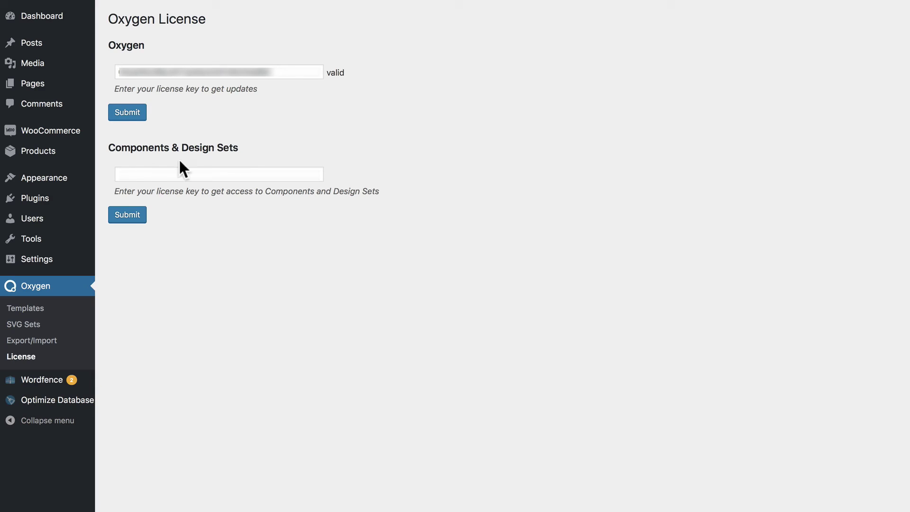
click(142, 174)
key(ctrl+v)
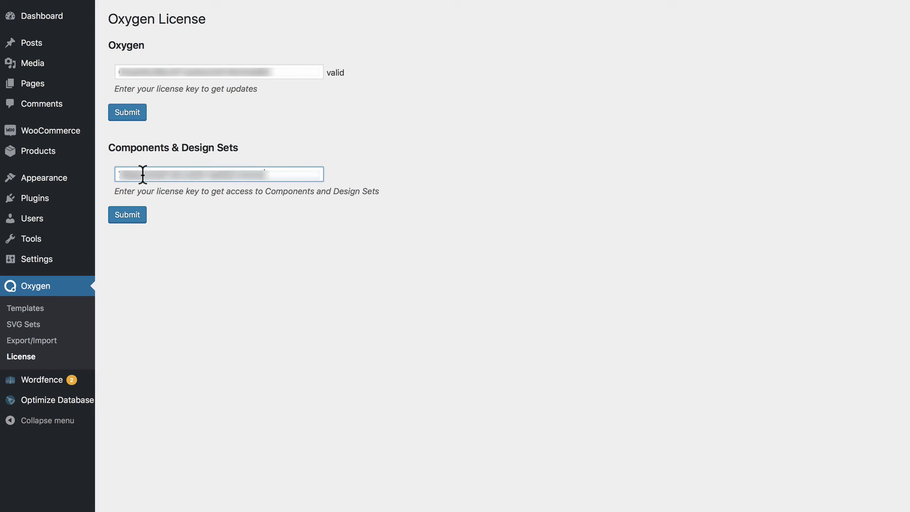
click(137, 215)
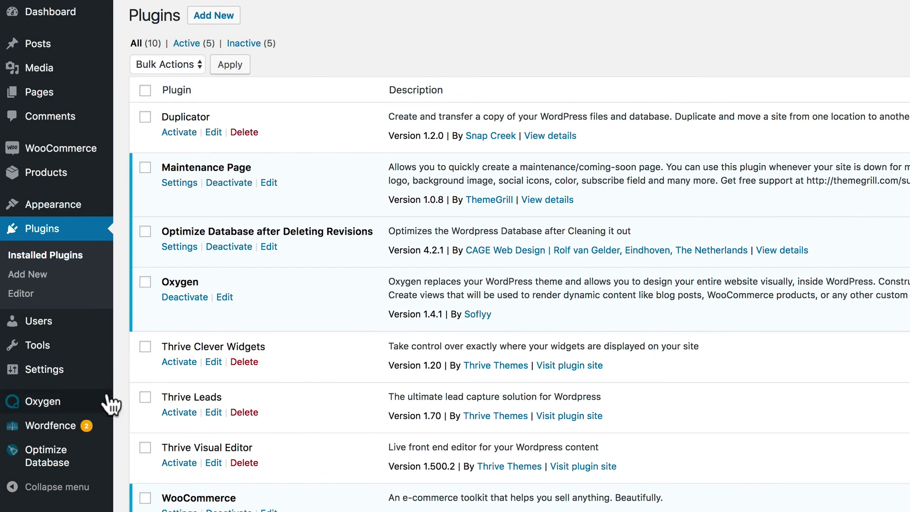
mouse_move(45, 405)
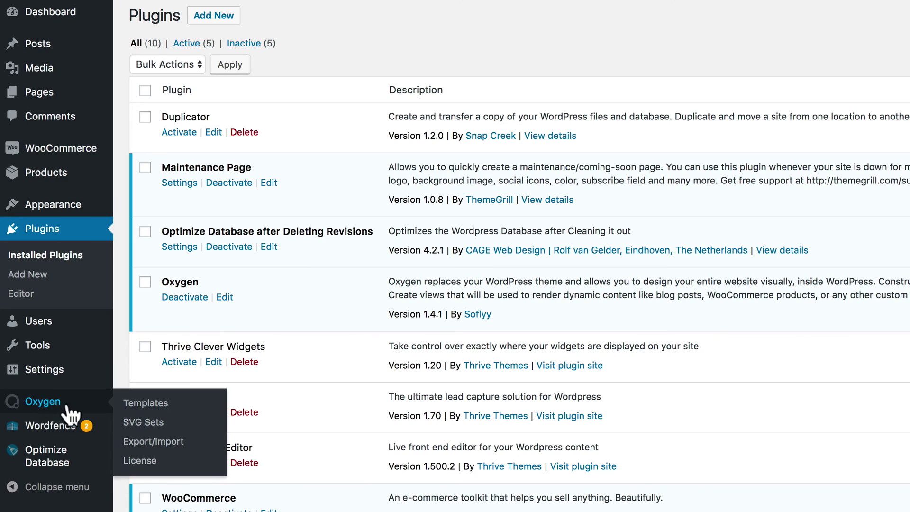
click(147, 405)
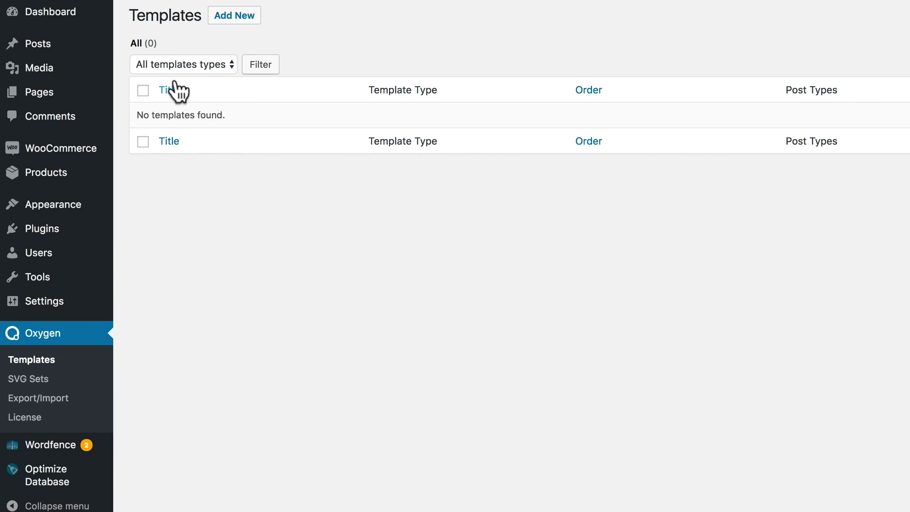
click(228, 24)
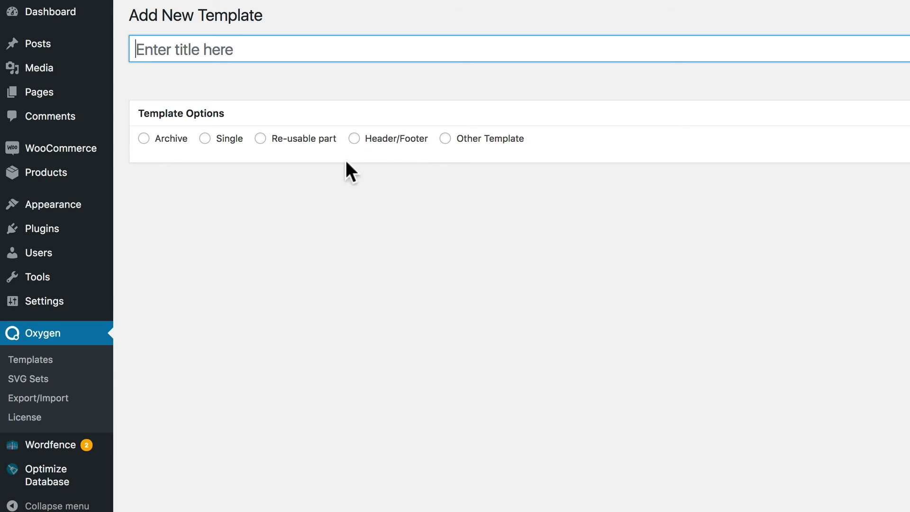
click(35, 381)
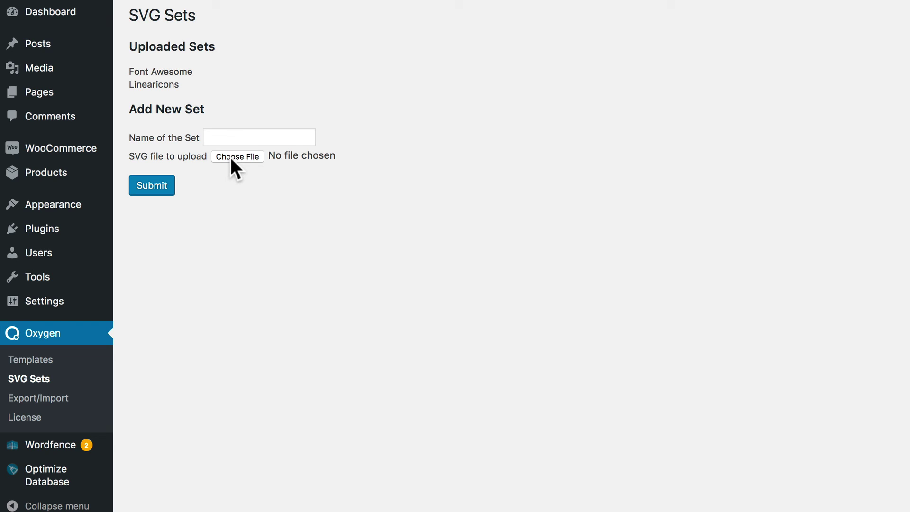
click(48, 401)
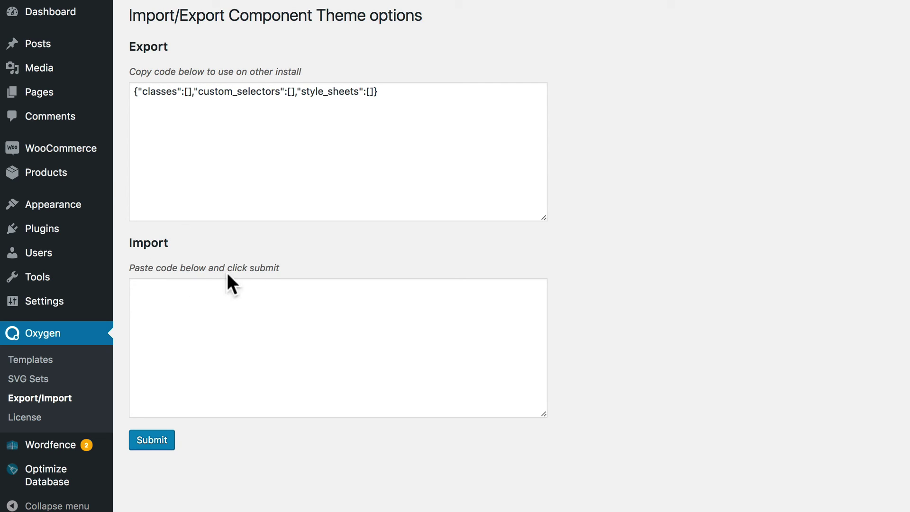
click(41, 420)
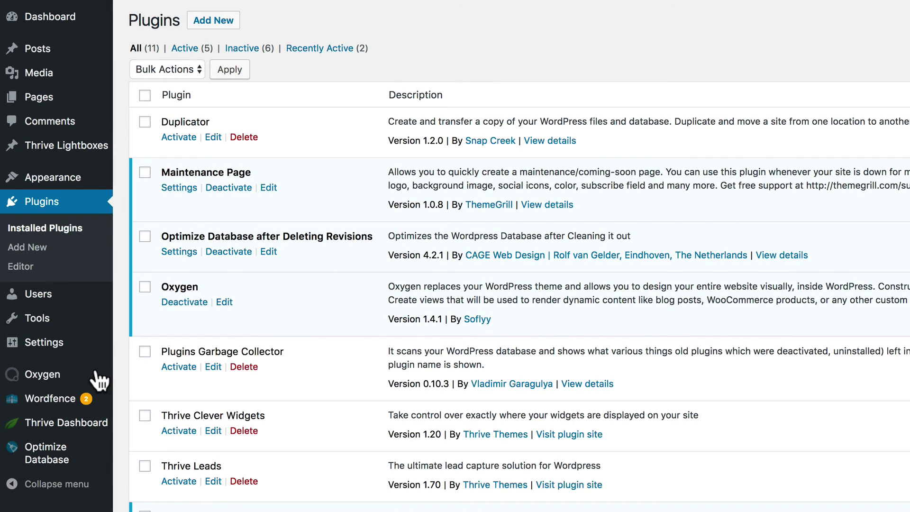
Publish a new page titled 'Test Page' and open it in Oxygen's visual editor.
mouse_move(36, 100)
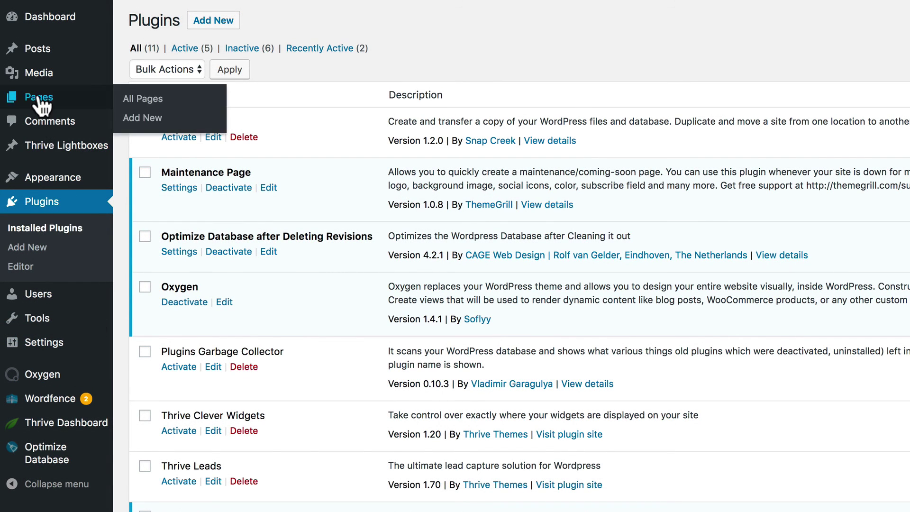
click(145, 119)
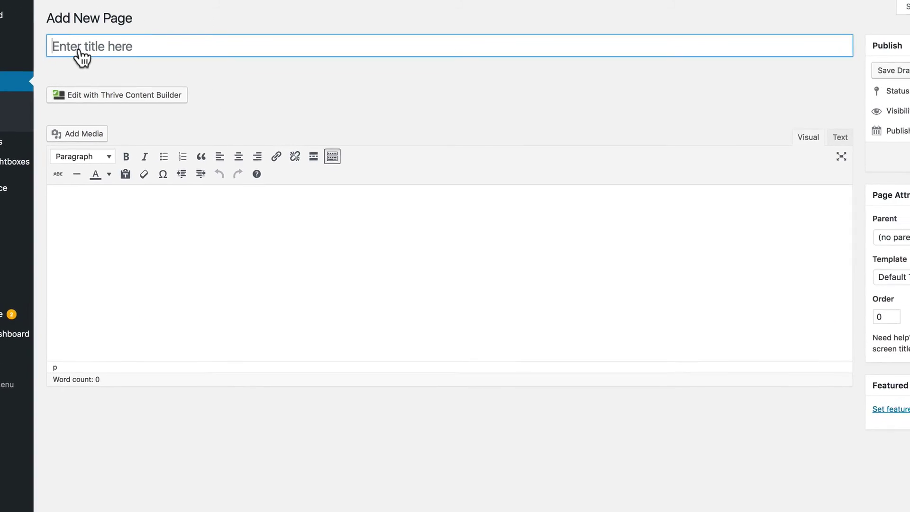
click(80, 53)
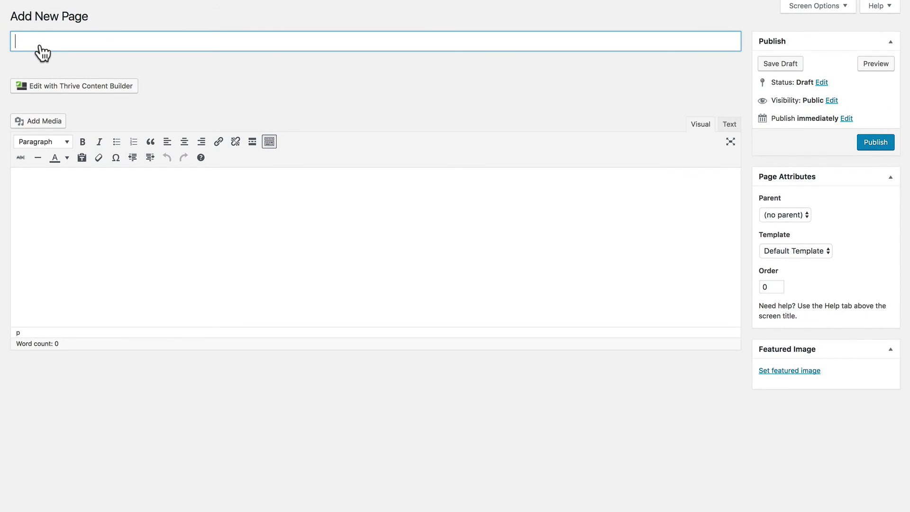
text(Test Page)
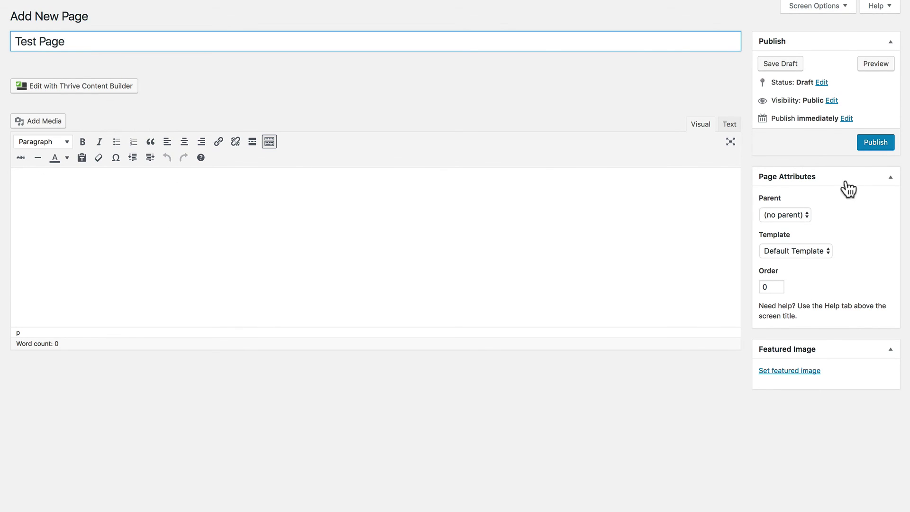
click(865, 141)
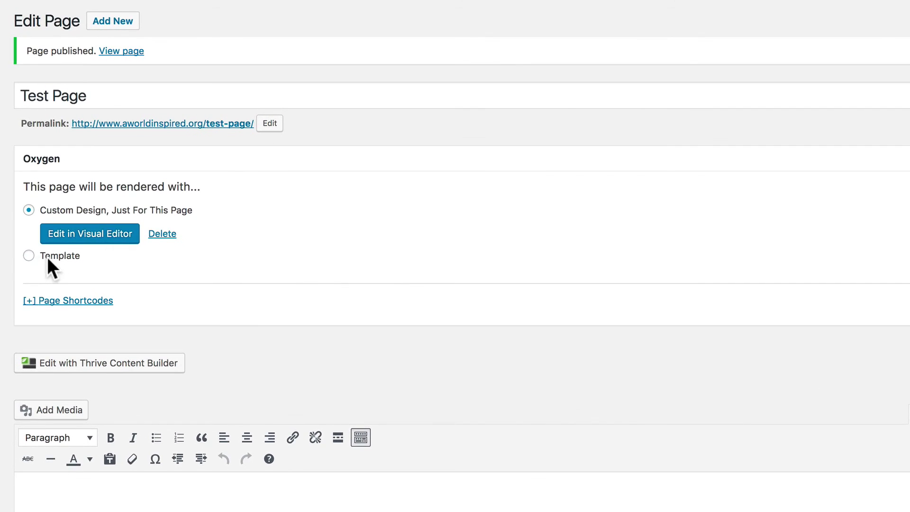
click(65, 233)
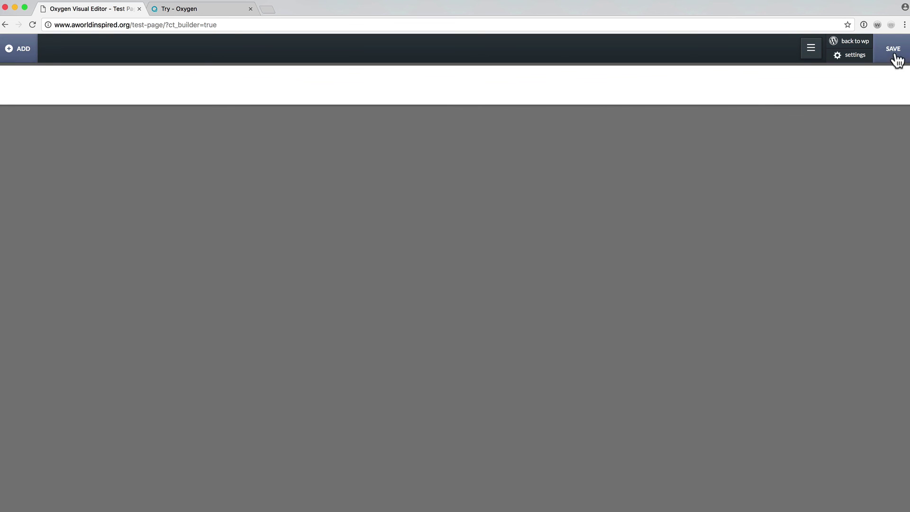
Review the Global Settings display font list without changing it, then close settings.
click(858, 61)
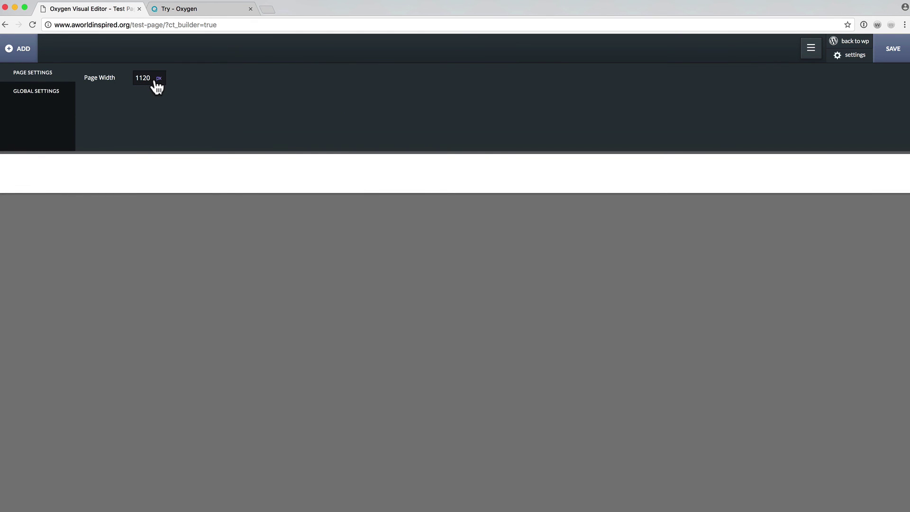
click(54, 92)
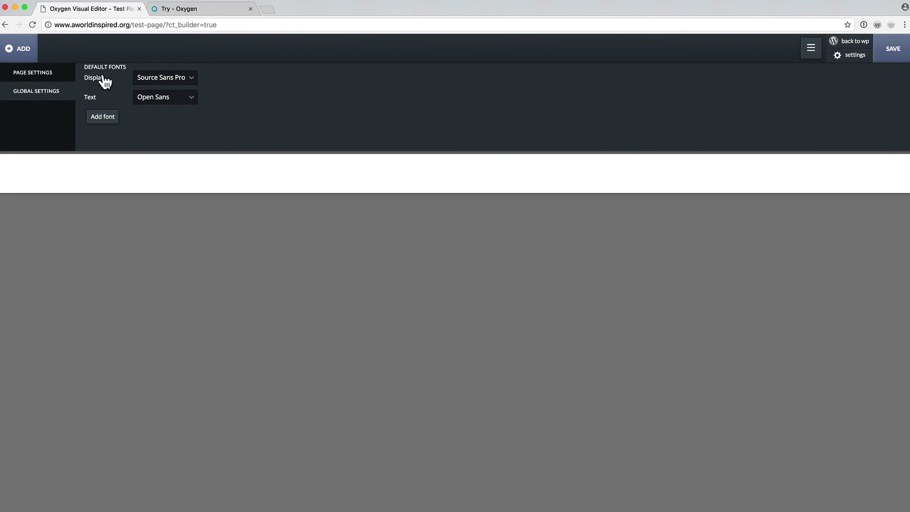
click(185, 81)
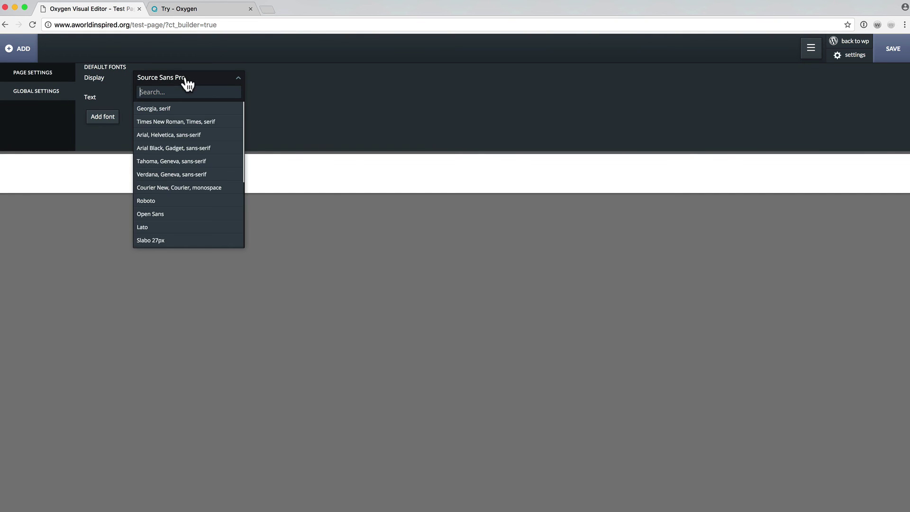
scroll(210, 143, down, 3)
click(268, 107)
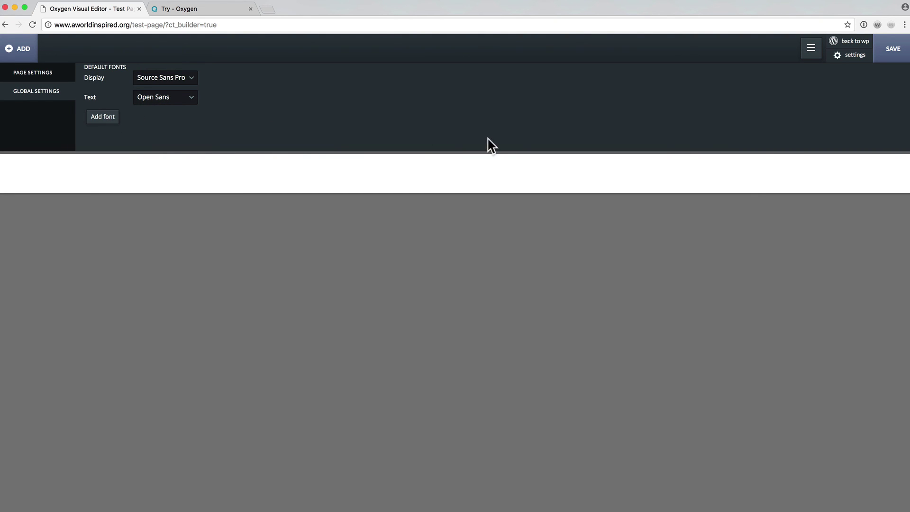
click(846, 59)
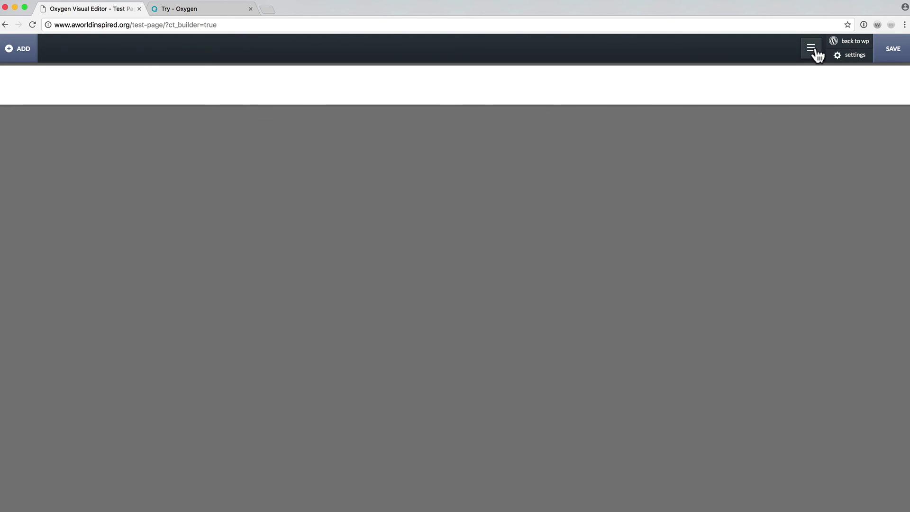
Open the hydrogen-fonts stylesheet from the stylesheets list in the side panel.
click(814, 50)
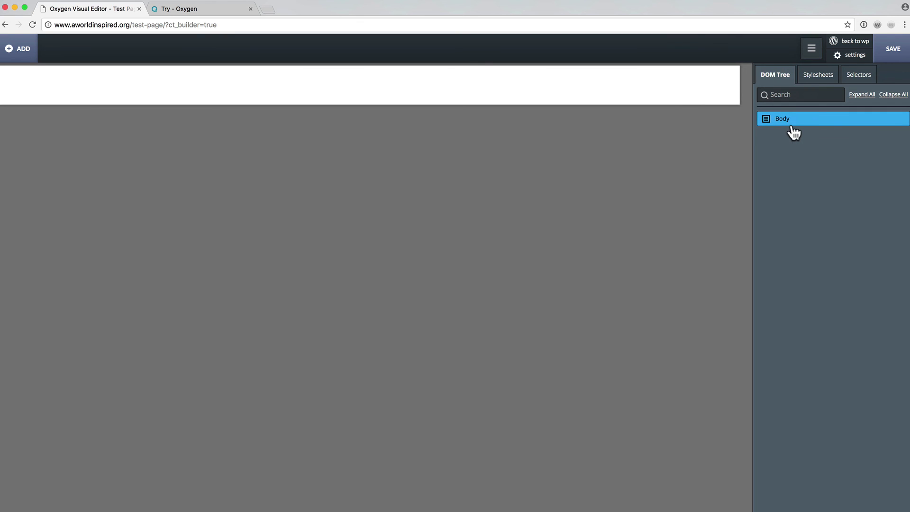
click(815, 82)
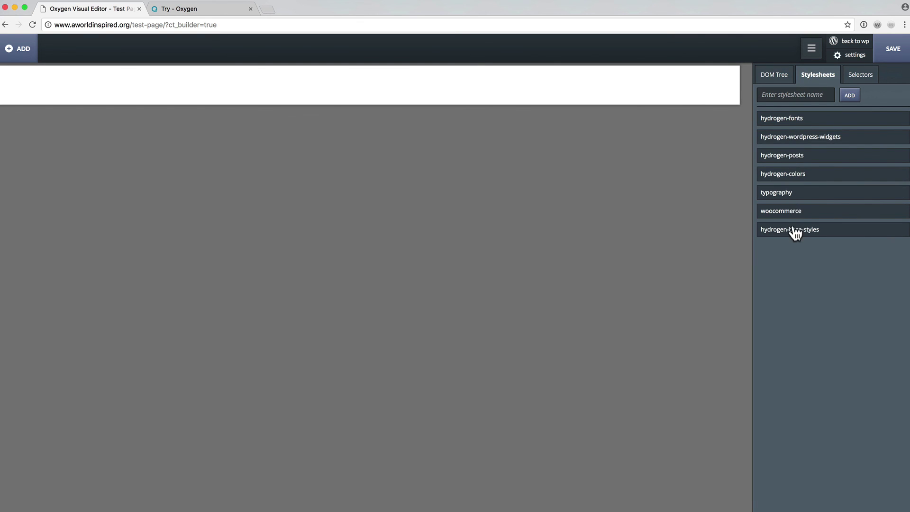
click(786, 121)
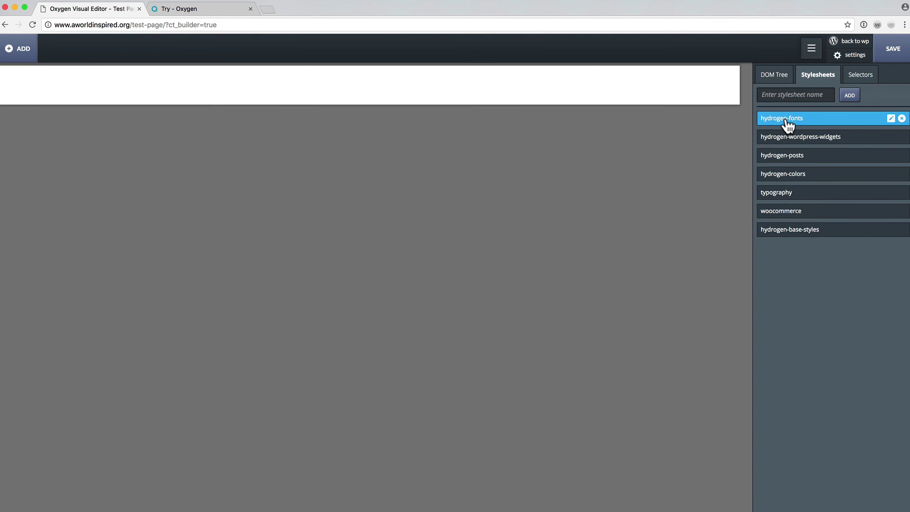
click(890, 119)
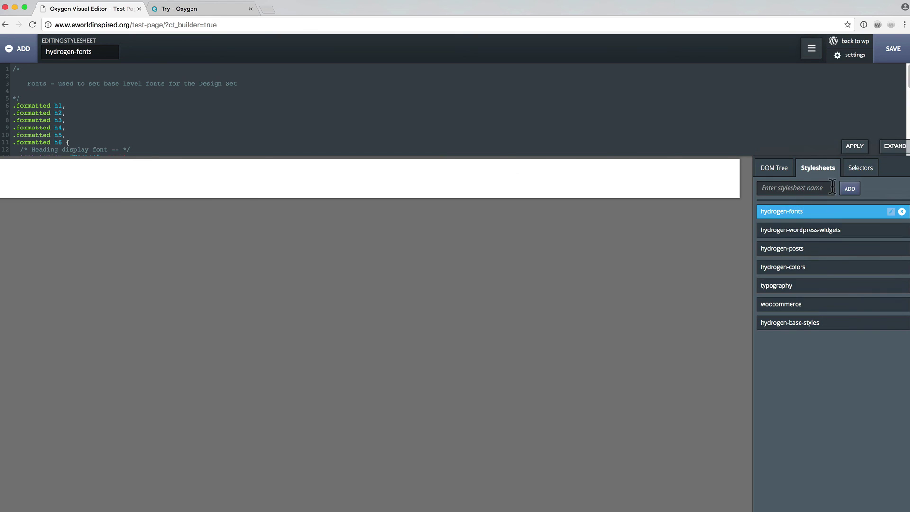
Switch to the selectors list, close the sidebar, and show the Fundamentals elements panel.
click(860, 168)
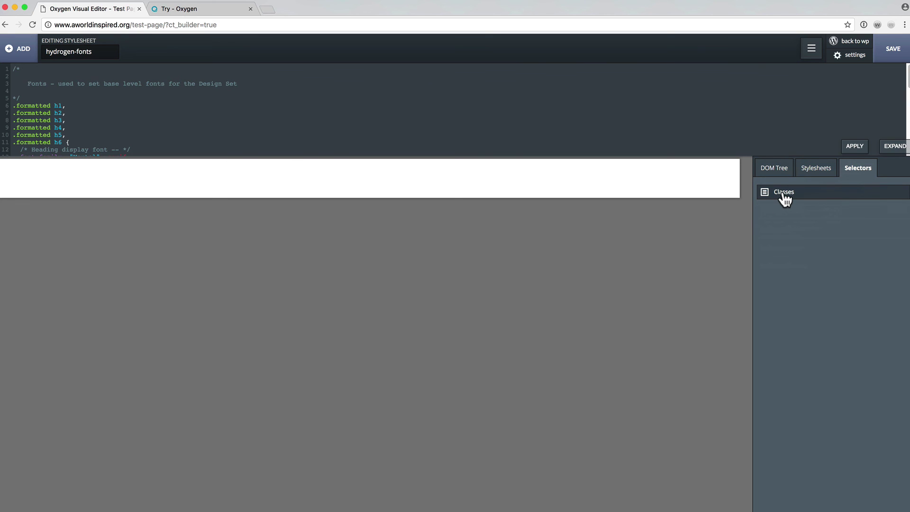
click(811, 49)
click(19, 49)
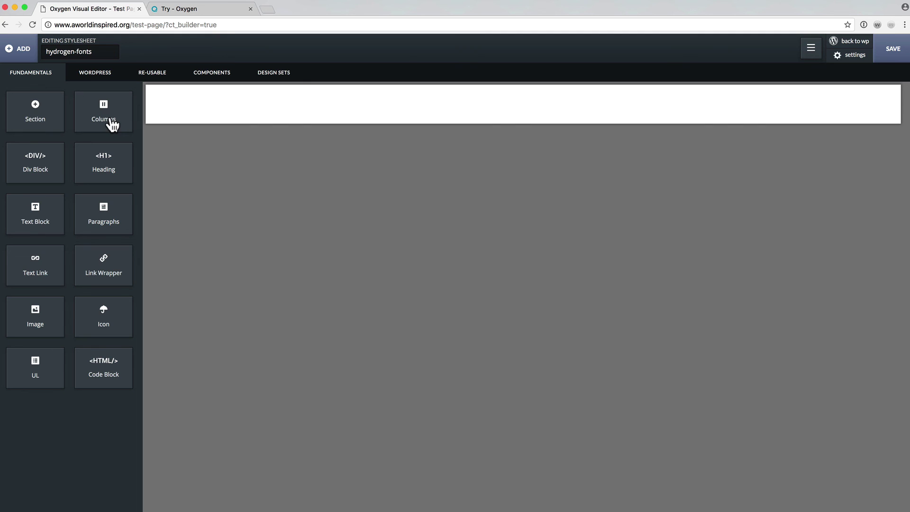
Add a Heading element and set its text colour to pink, rgba(204,124,124).
click(112, 158)
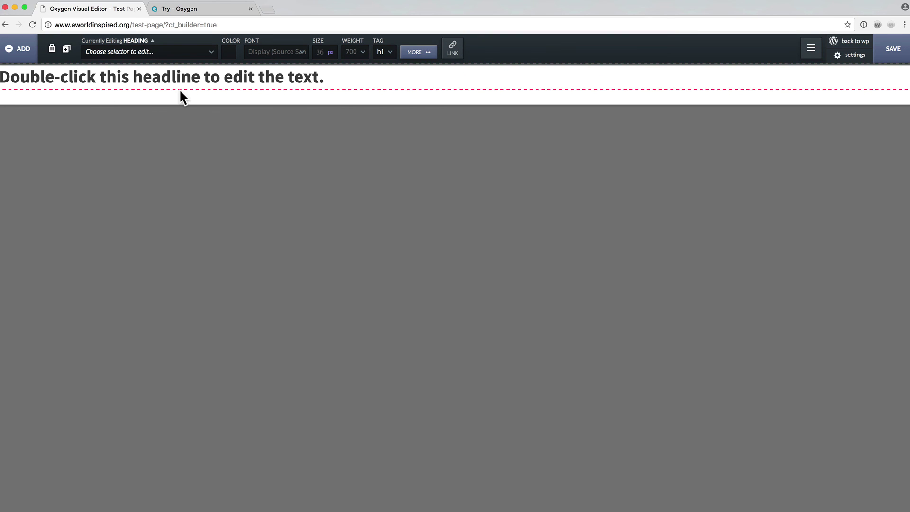
double_click(184, 77)
triple_click(185, 76)
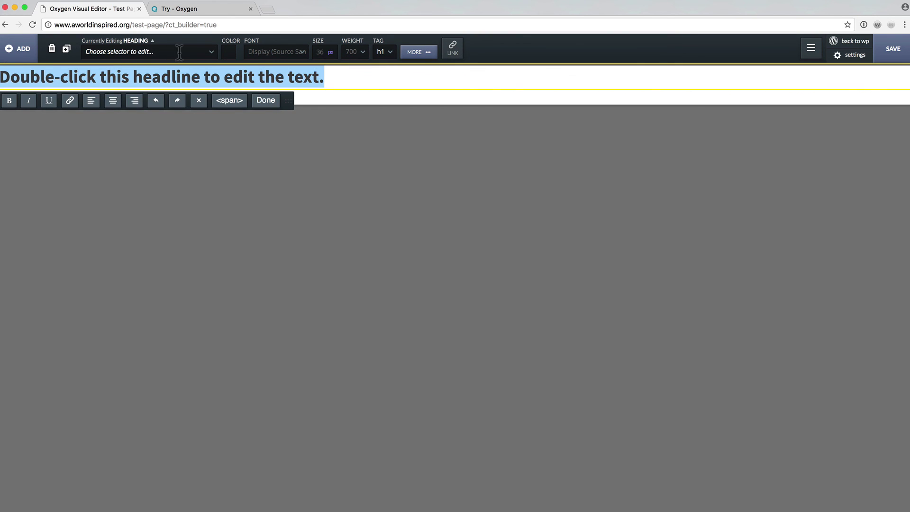
click(232, 50)
click(247, 93)
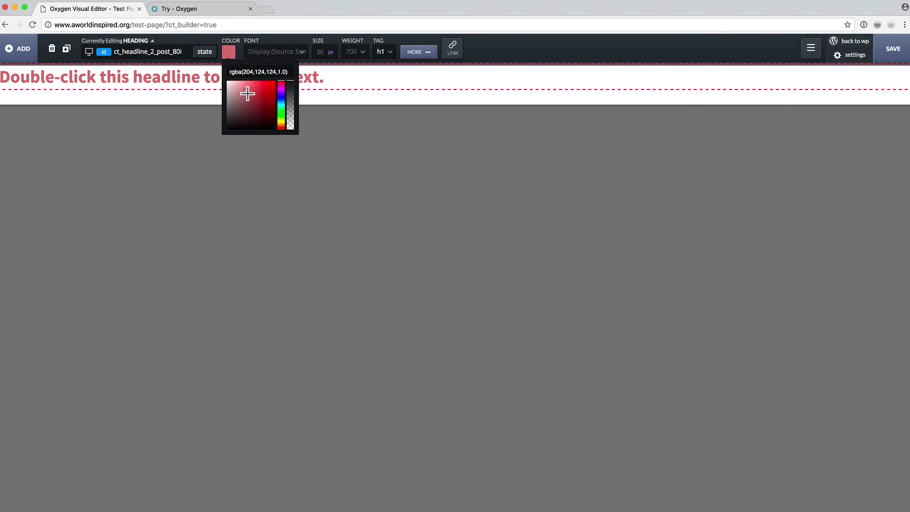
Style the heading in Georgia serif at 55 px with font weight 100.
click(265, 51)
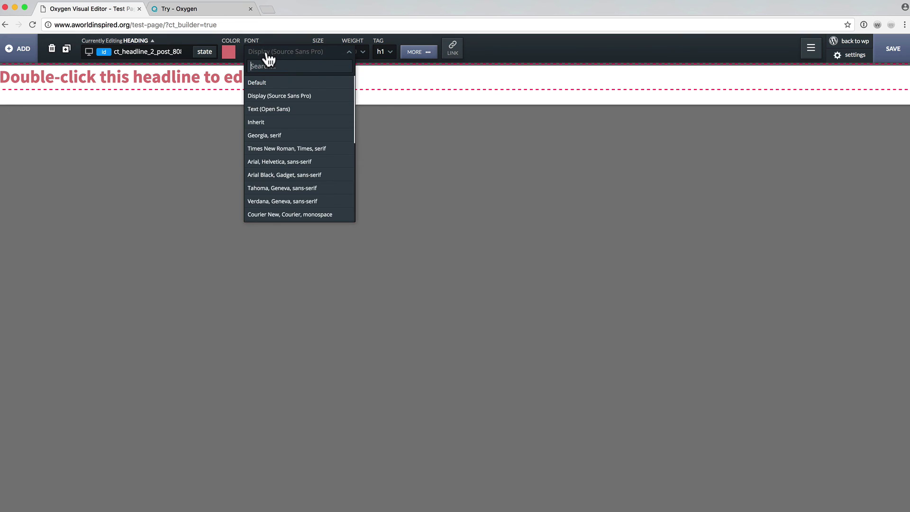
click(266, 136)
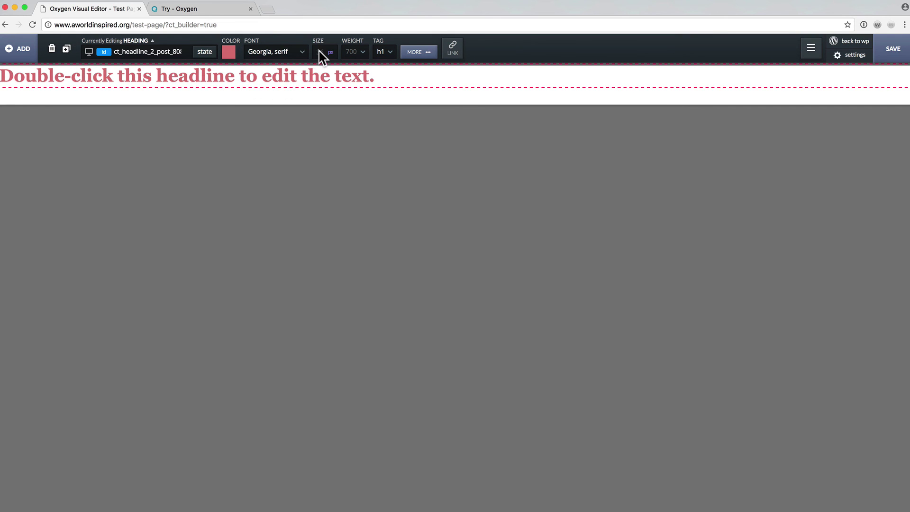
text(55)
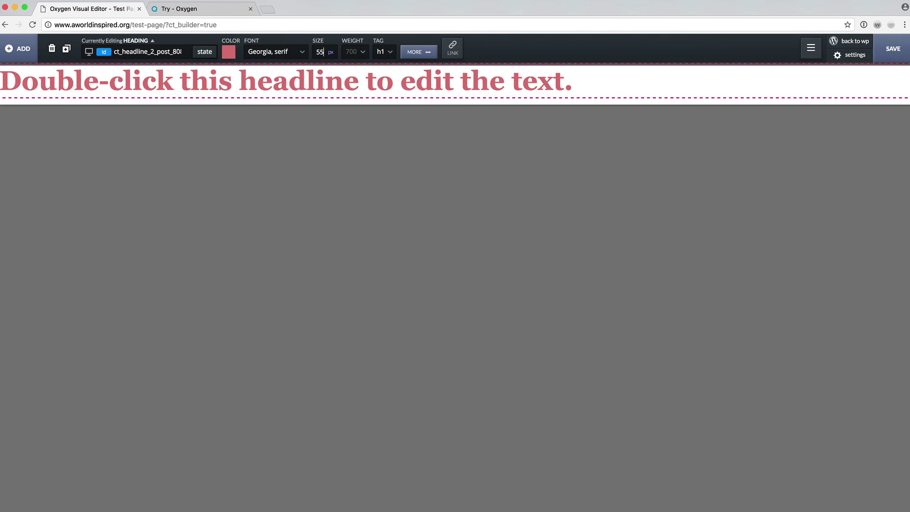
click(362, 52)
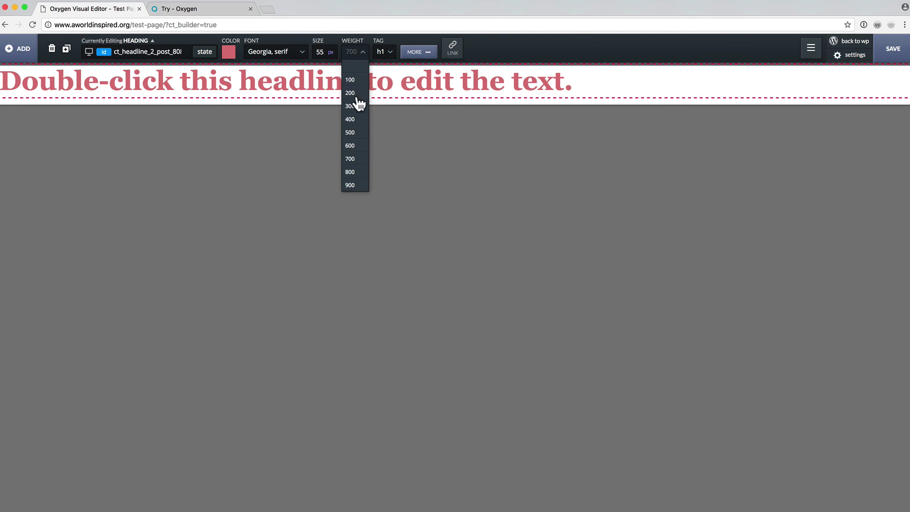
click(350, 185)
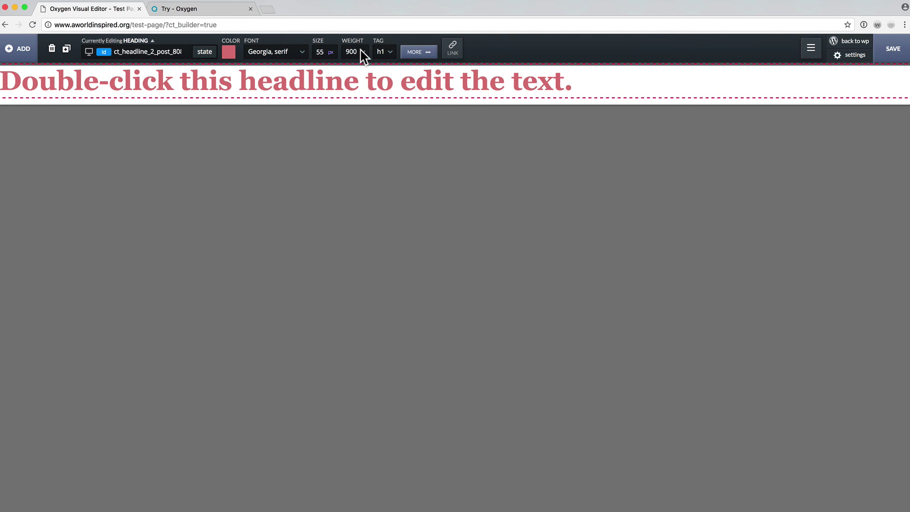
click(363, 52)
click(359, 80)
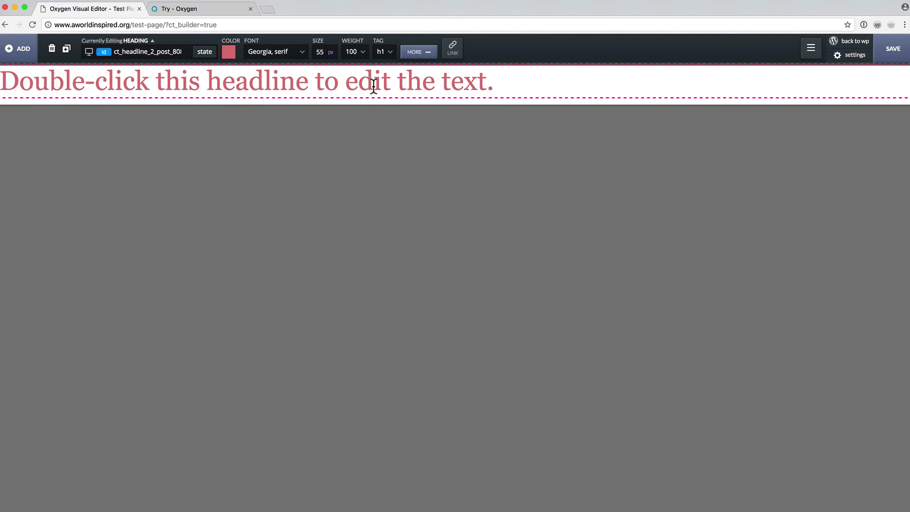
click(387, 52)
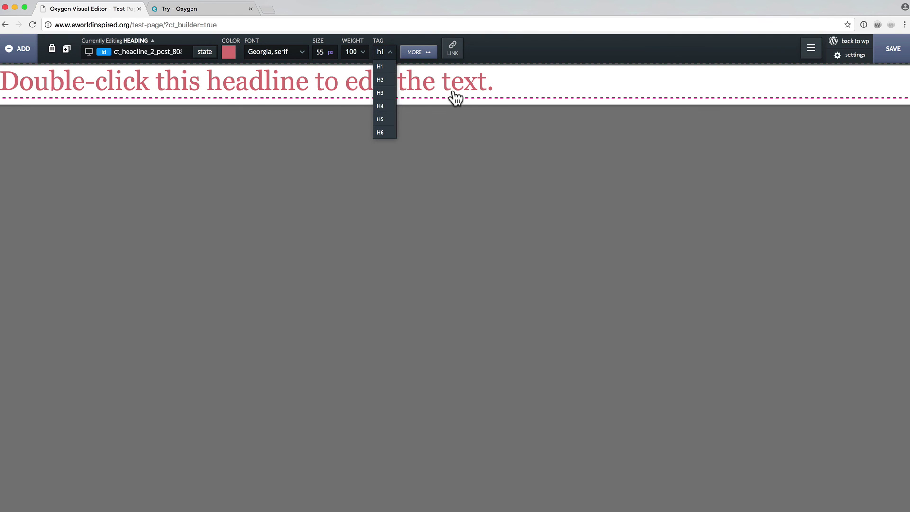
click(419, 53)
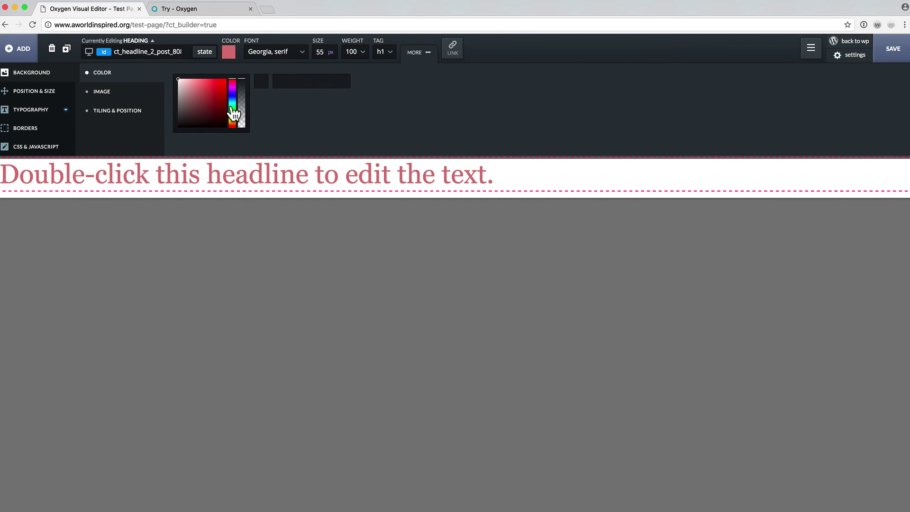
Give the heading a deep blue background, rgba(44,58,184,1.0).
click(182, 91)
mouse_move(191, 90)
mouse_down()
mouse_move(177, 86)
mouse_move(206, 98)
mouse_move(214, 88)
mouse_move(197, 103)
mouse_up()
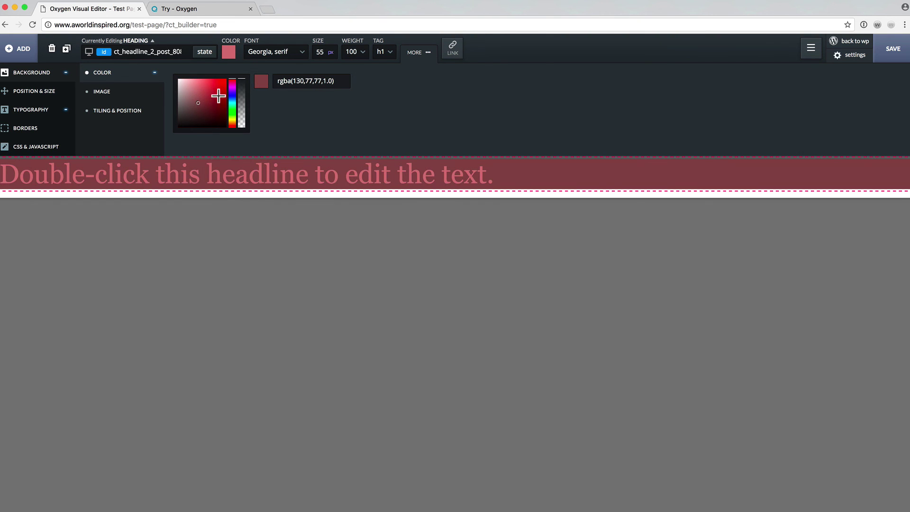
click(230, 95)
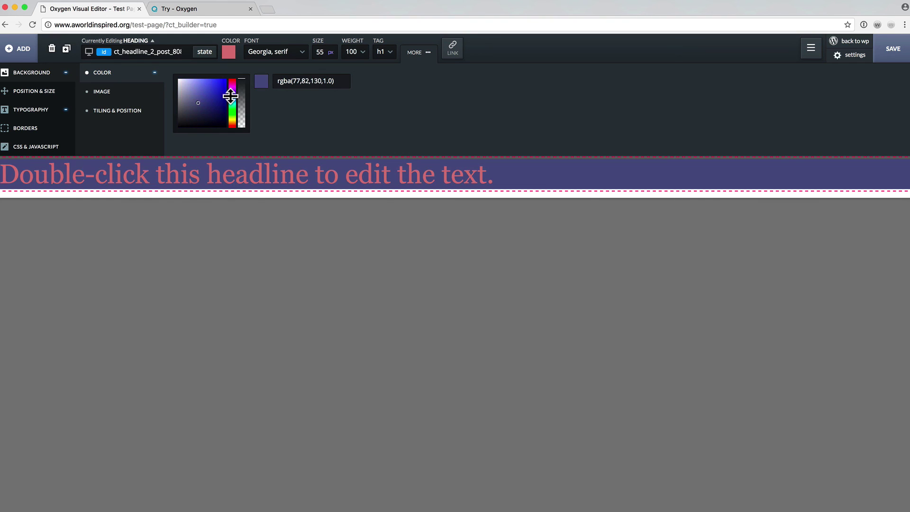
click(187, 92)
drag(202, 79, 214, 92)
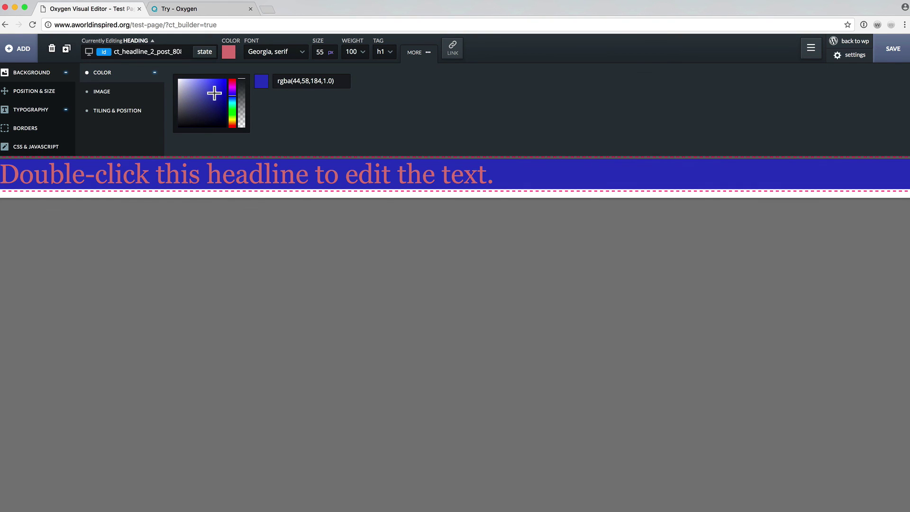
click(112, 109)
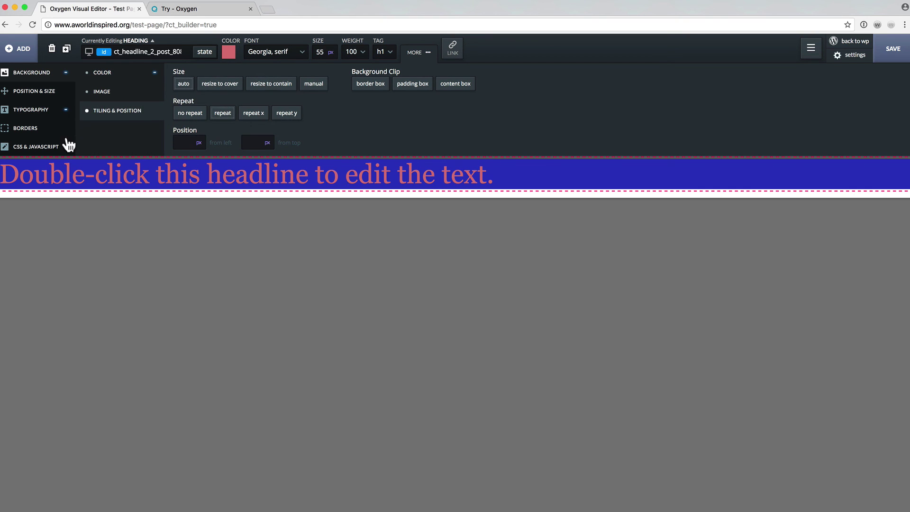
Set 33 px padding on all four sides of the heading.
click(40, 94)
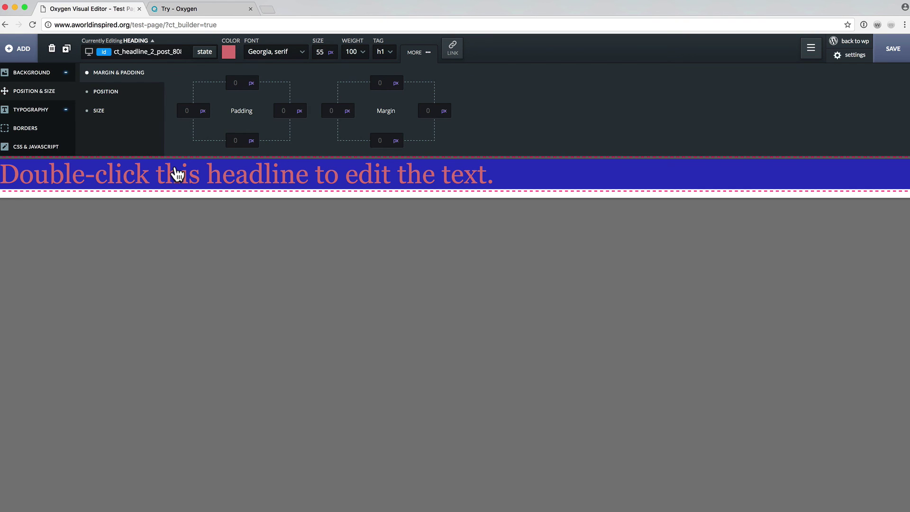
click(283, 110)
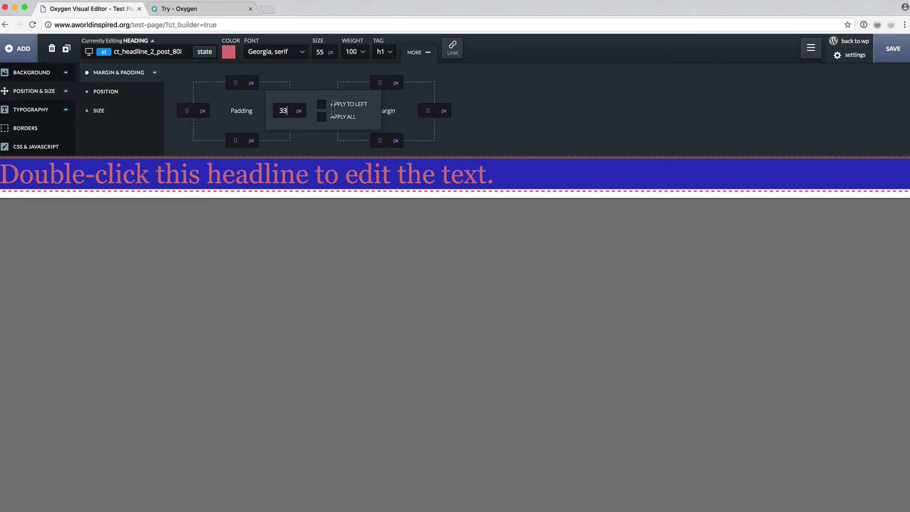
click(322, 117)
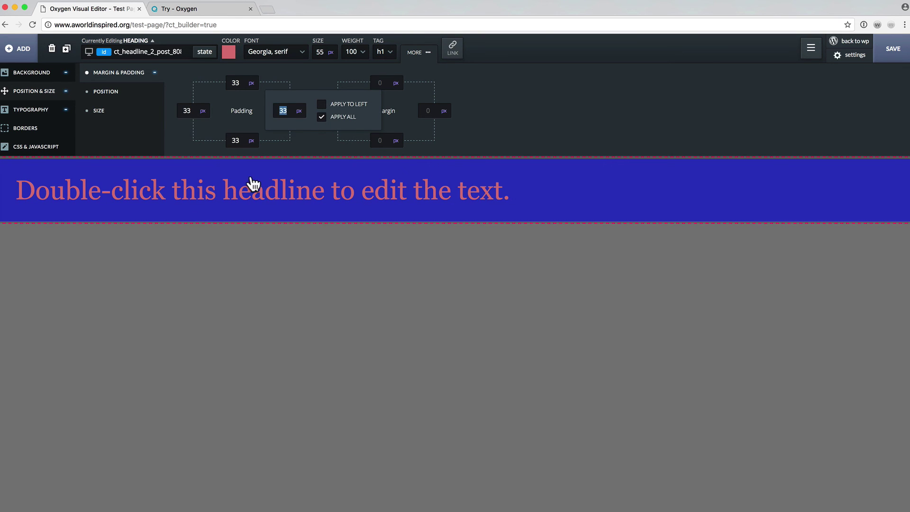
click(100, 93)
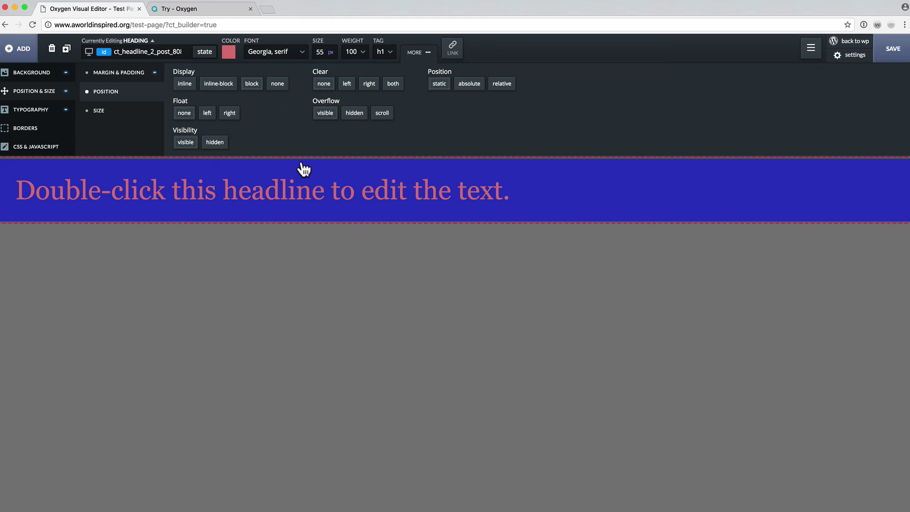
click(118, 114)
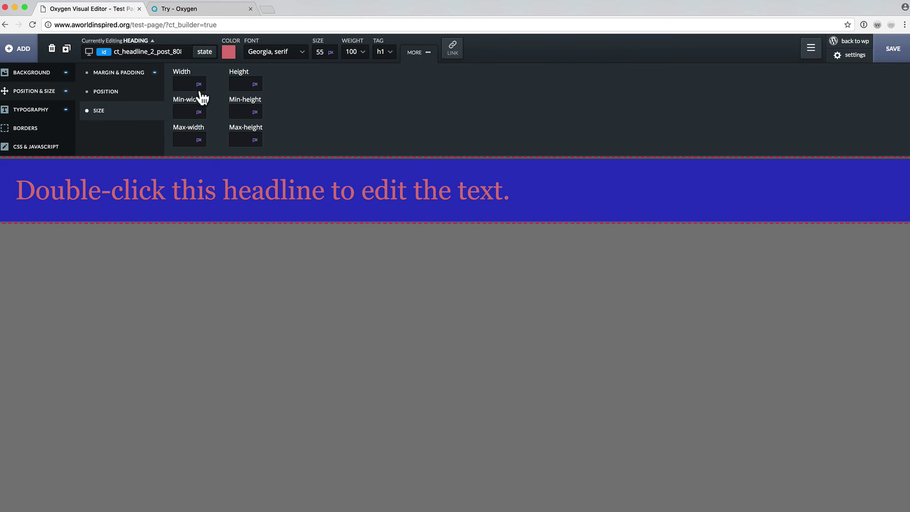
click(42, 115)
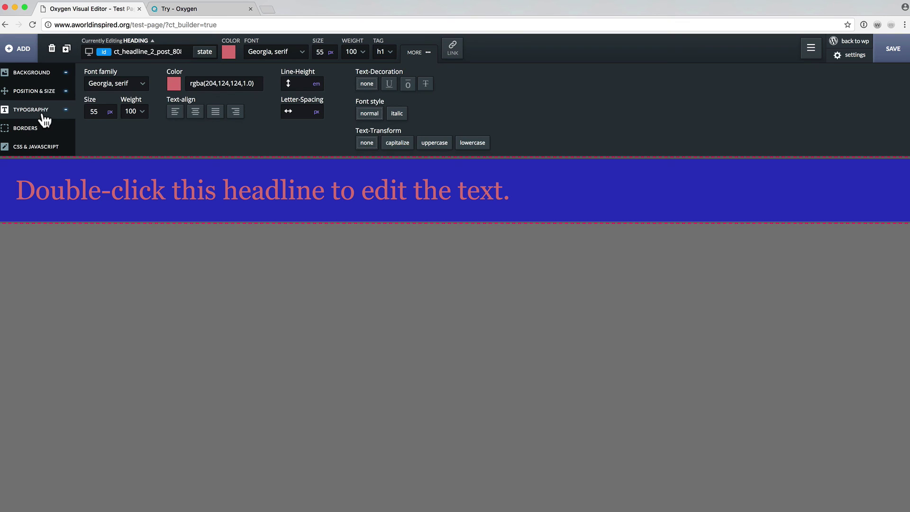
Centre and italicise the headline, then look at its border and custom code settings.
click(195, 114)
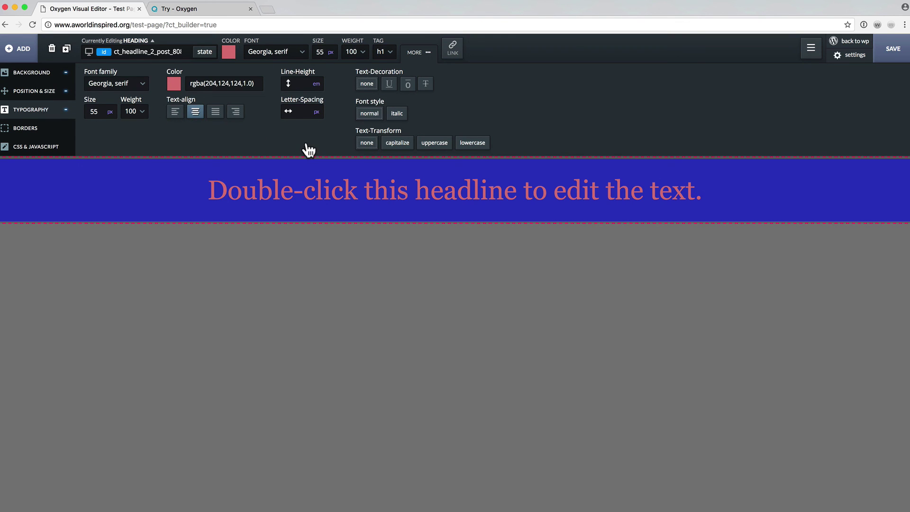
click(398, 114)
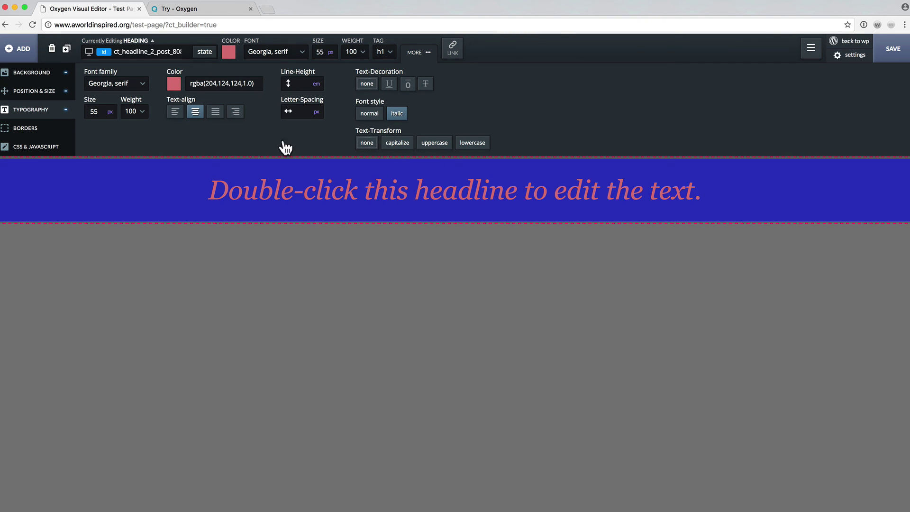
click(28, 129)
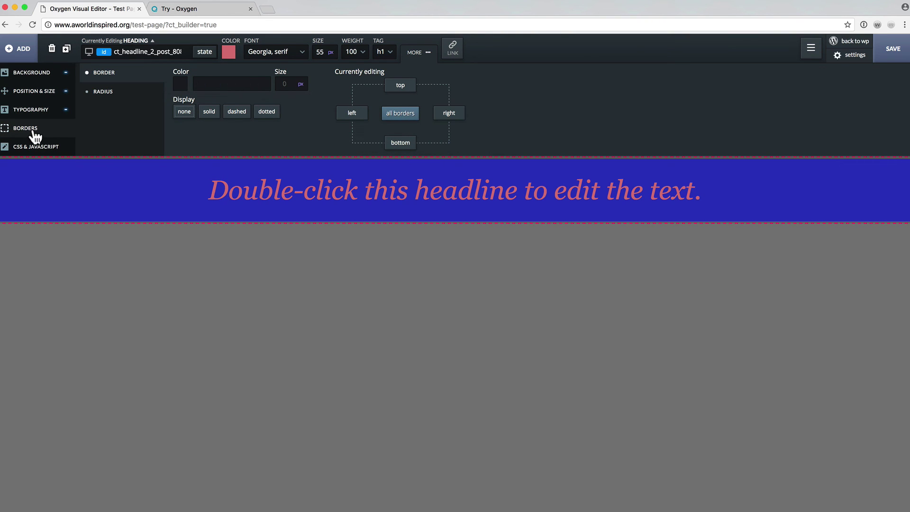
click(34, 147)
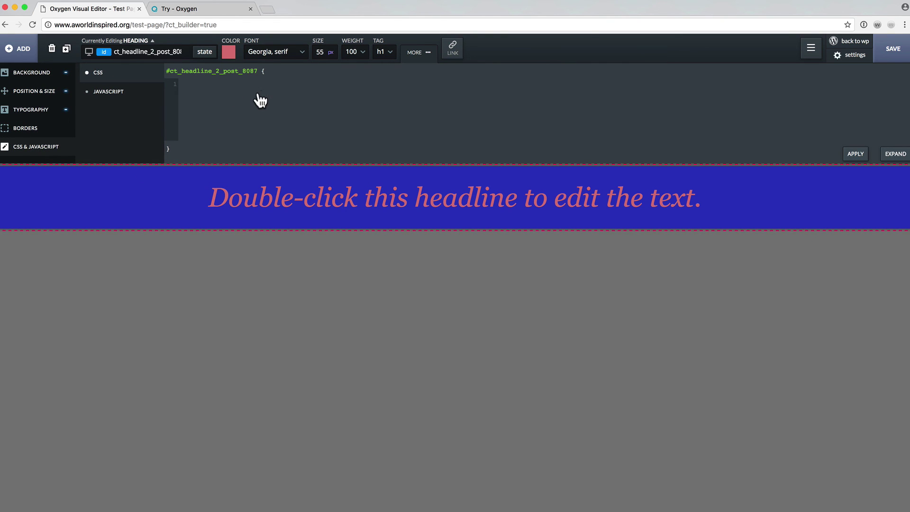
click(123, 94)
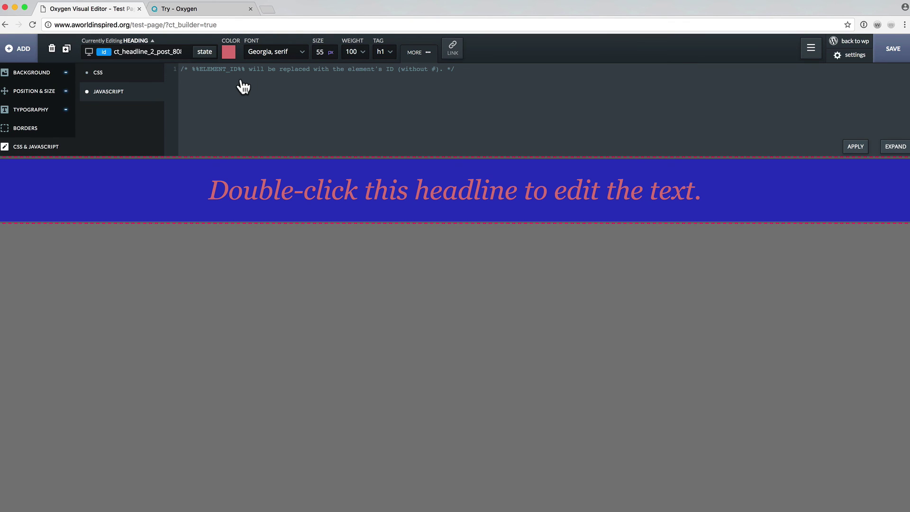
Duplicate the heading twice, then delete all three copies and dismiss the notice.
click(67, 52)
click(67, 52)
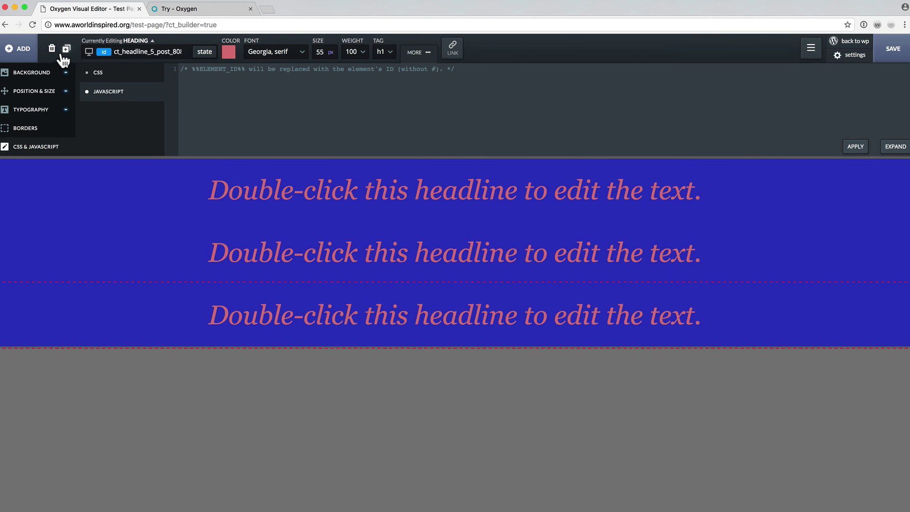
click(52, 49)
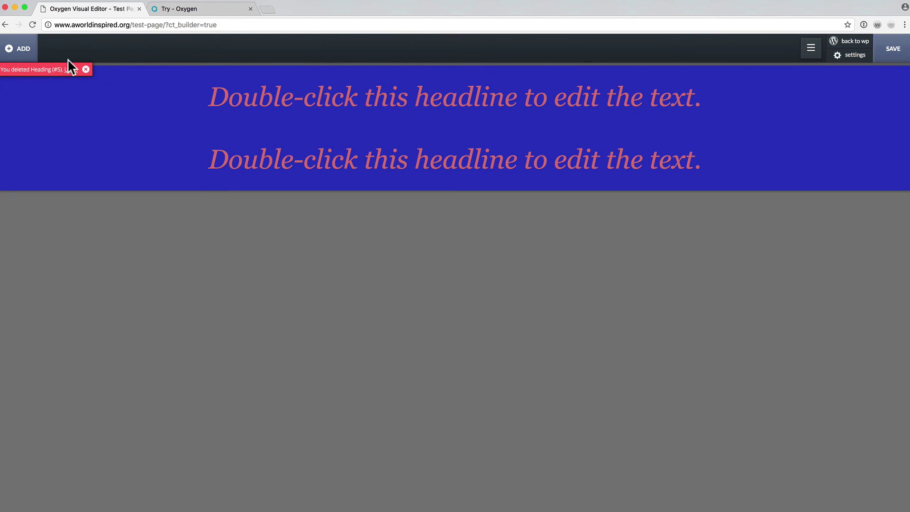
click(101, 89)
click(51, 49)
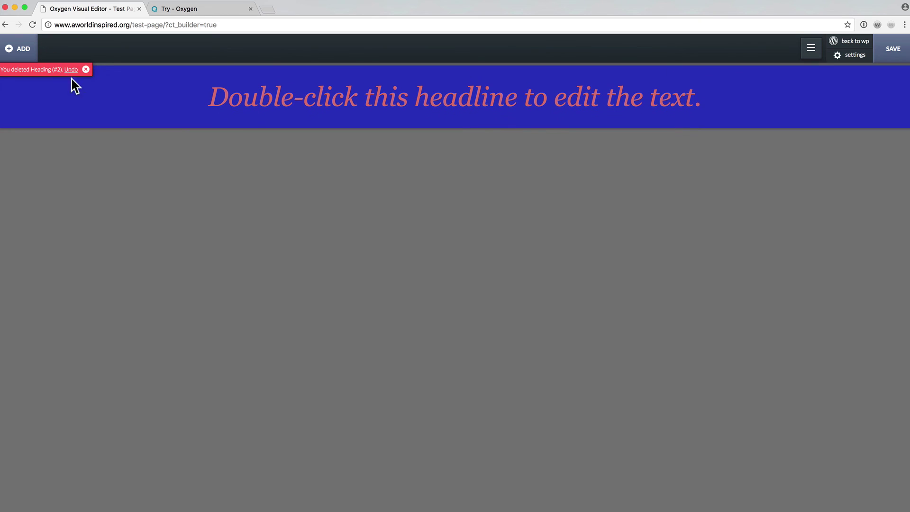
click(72, 88)
click(52, 49)
click(85, 69)
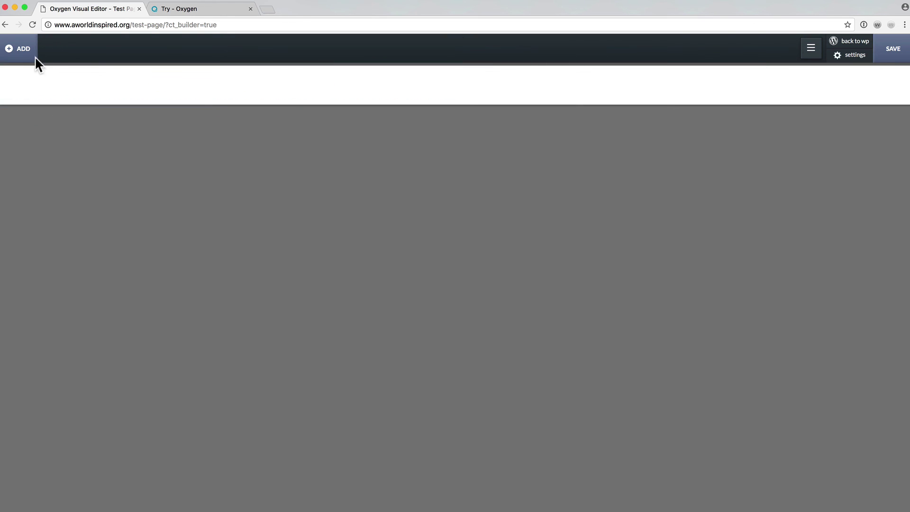
click(34, 56)
click(107, 76)
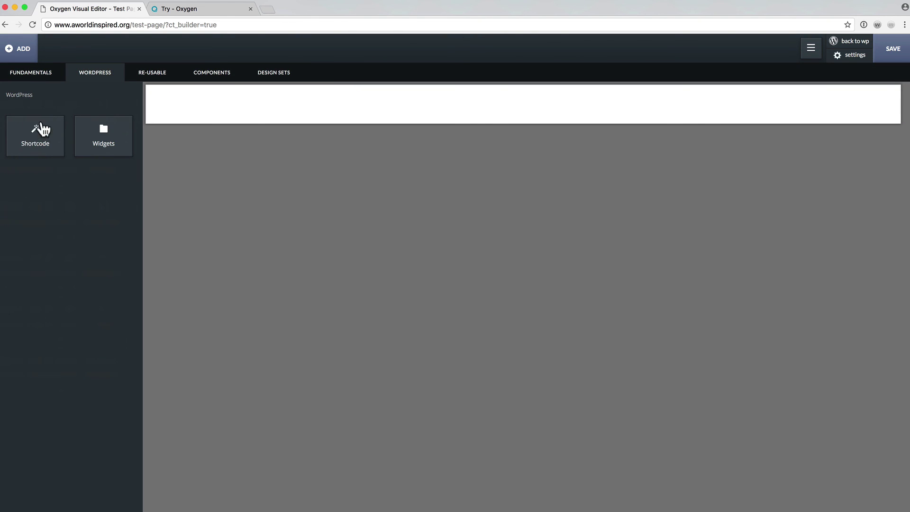
click(92, 149)
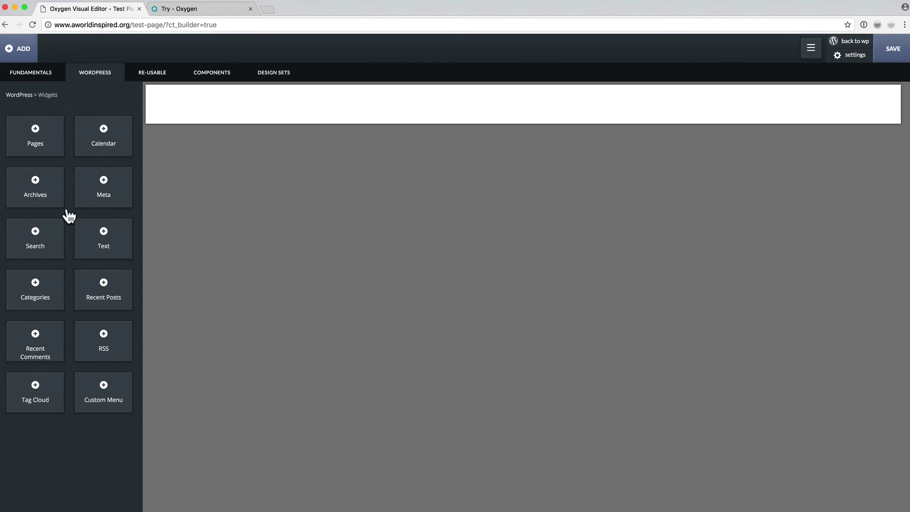
click(103, 287)
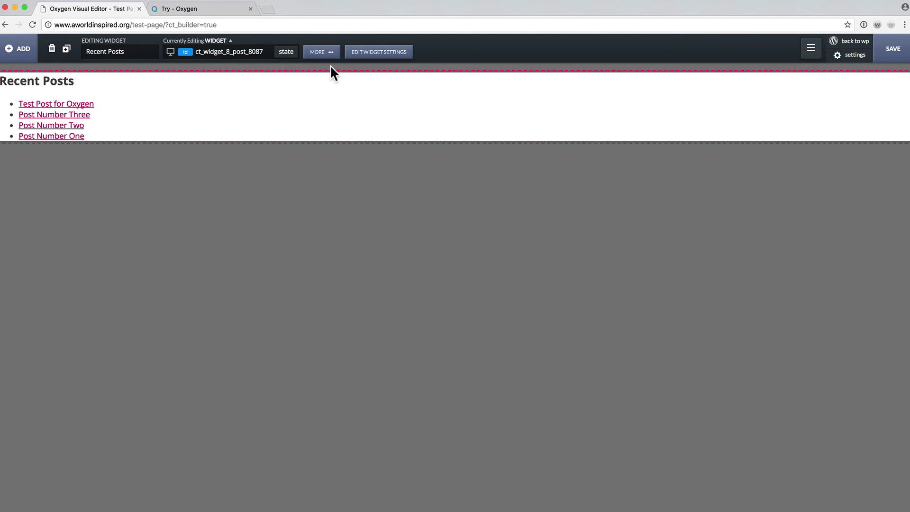
click(325, 53)
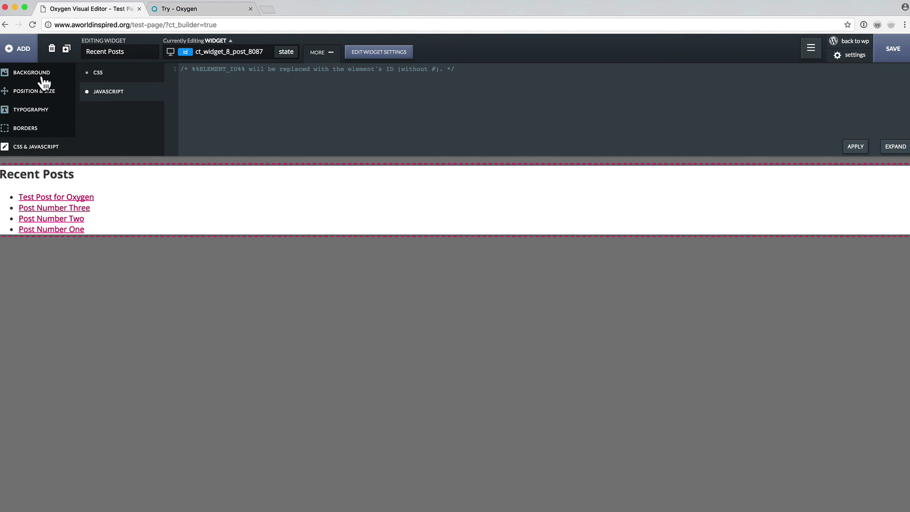
click(38, 116)
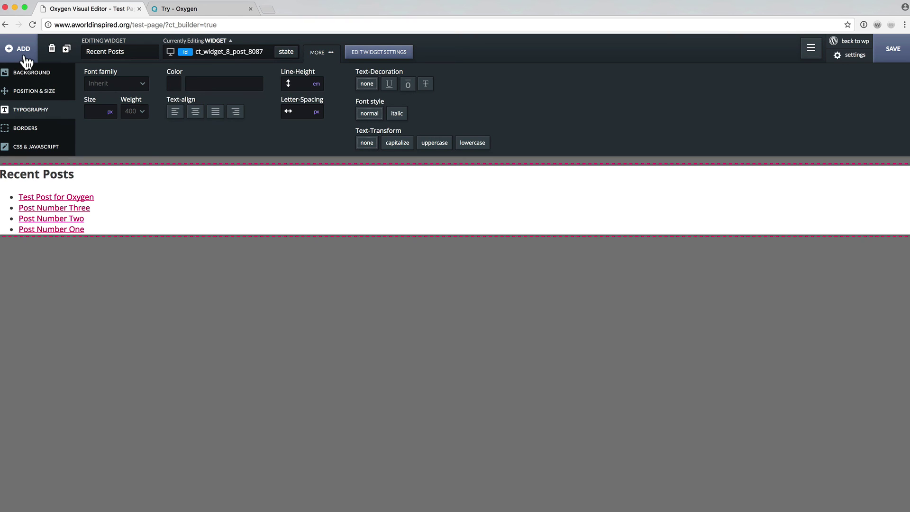
click(52, 49)
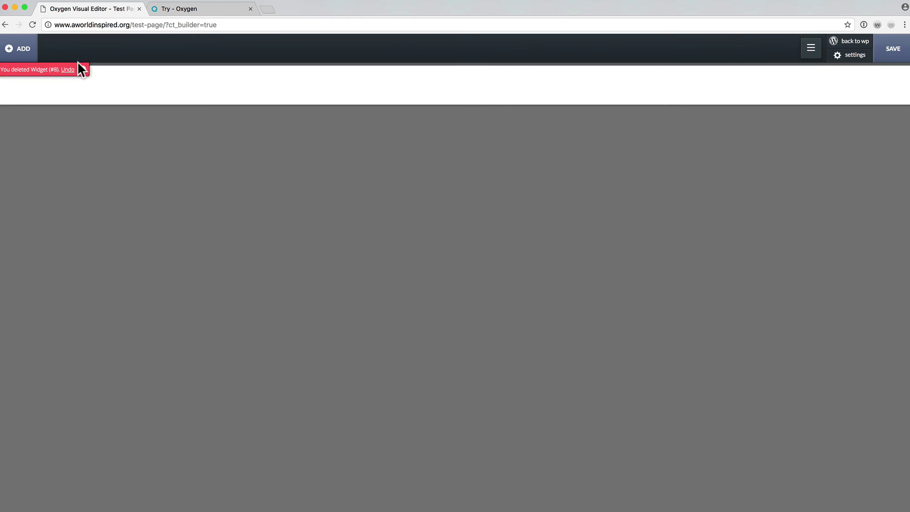
click(83, 69)
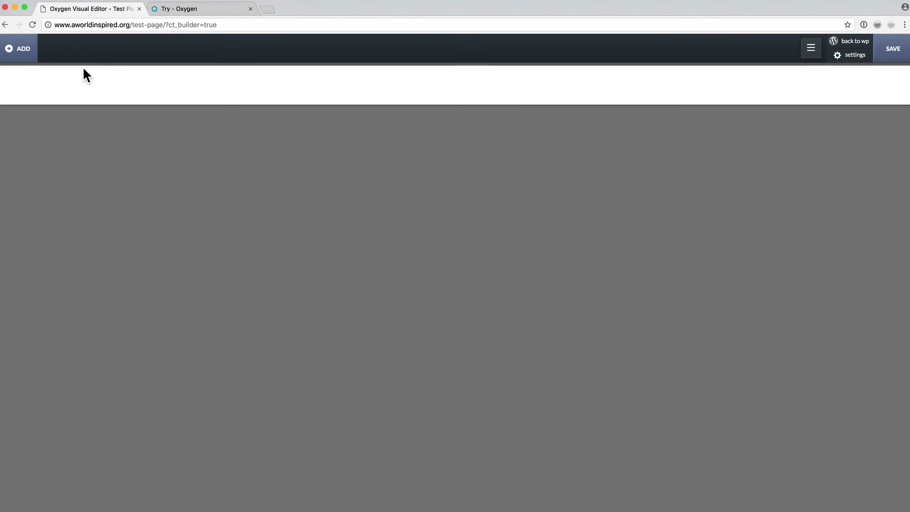
Open the Re-usable Components library and browse its Headers folder.
click(28, 56)
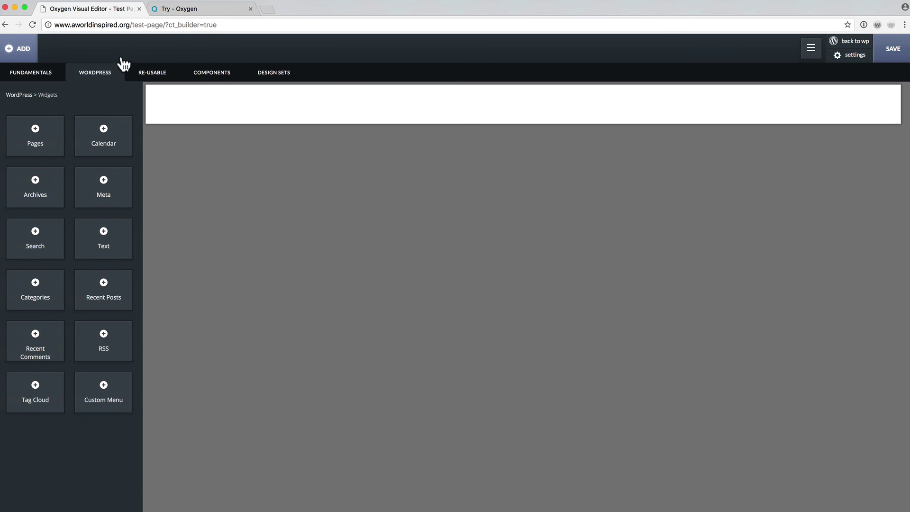
click(157, 77)
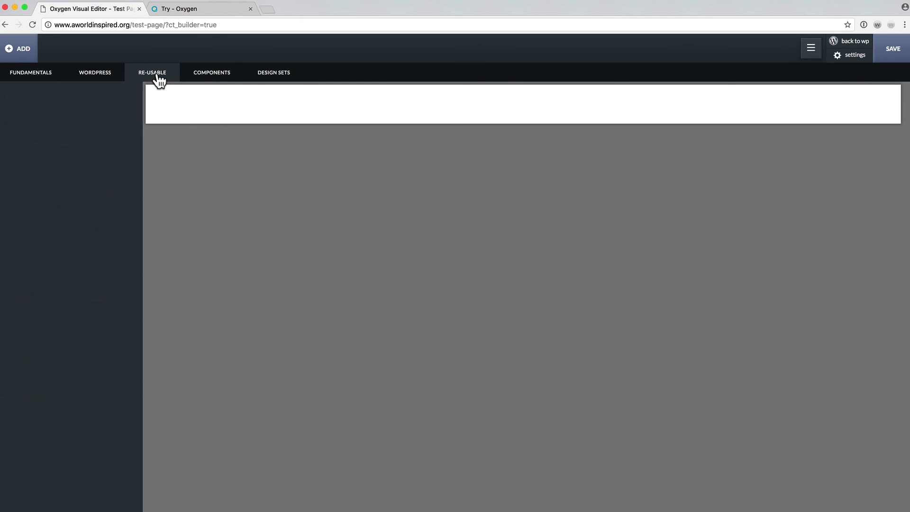
click(205, 80)
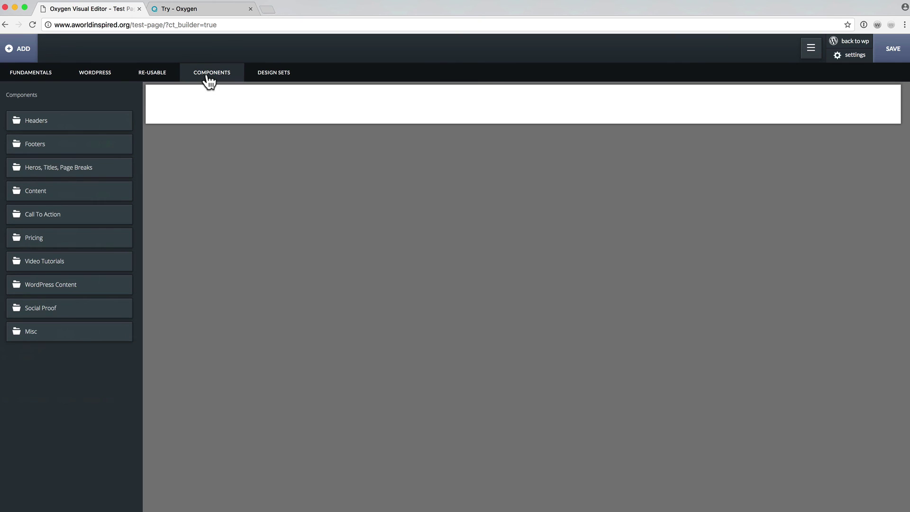
click(74, 123)
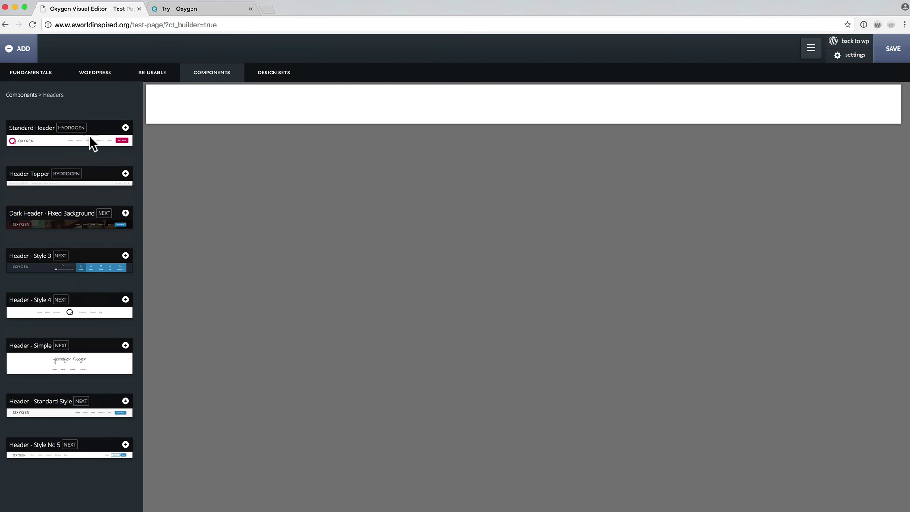
Add the Standard Header component to the page and show the DOM Tree panel.
click(90, 141)
click(227, 148)
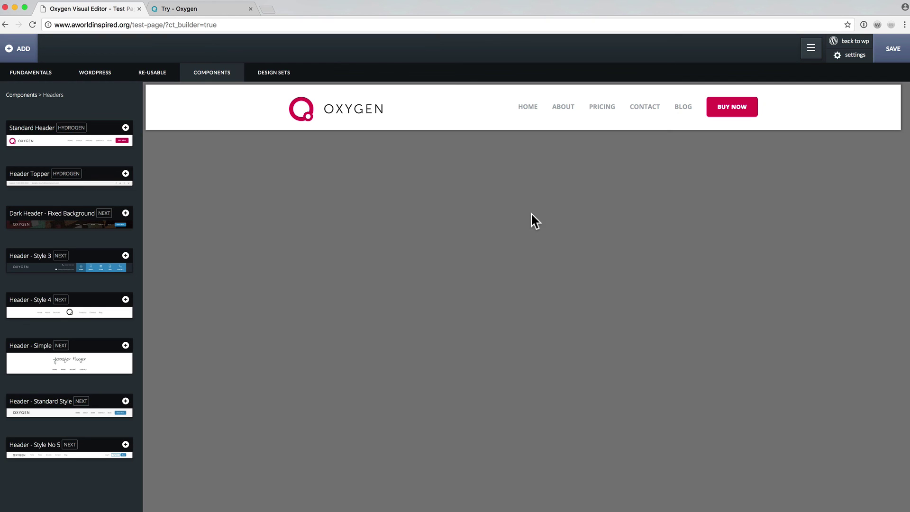
click(811, 48)
click(784, 81)
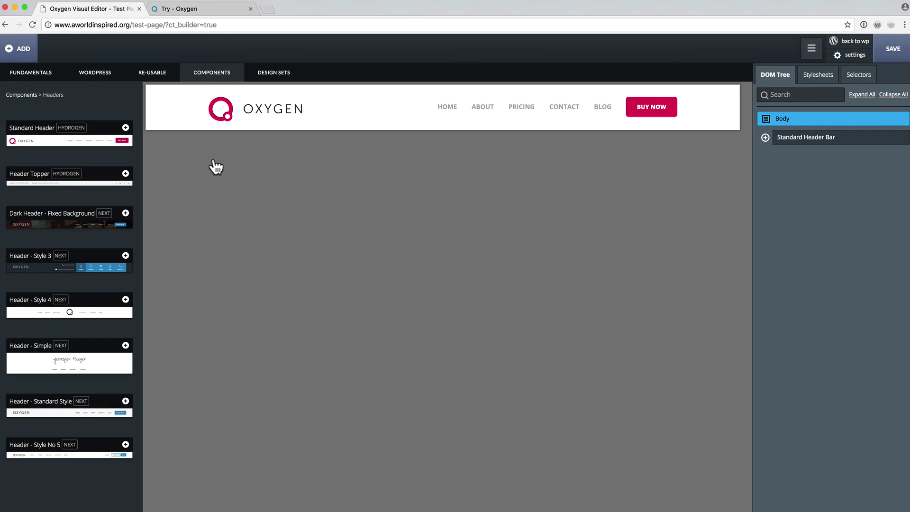
Add the Hero - Alternative component and move the Standard Header Bar above it in the DOM Tree.
click(22, 96)
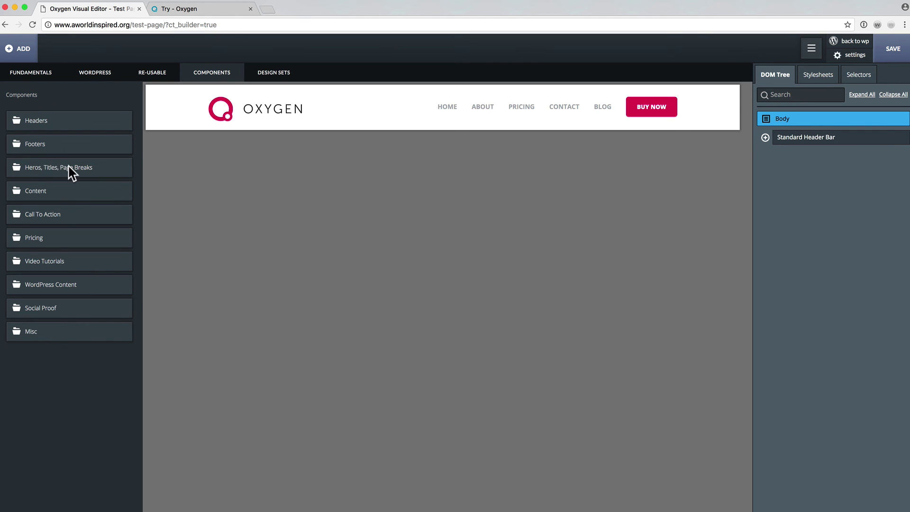
click(69, 170)
click(88, 226)
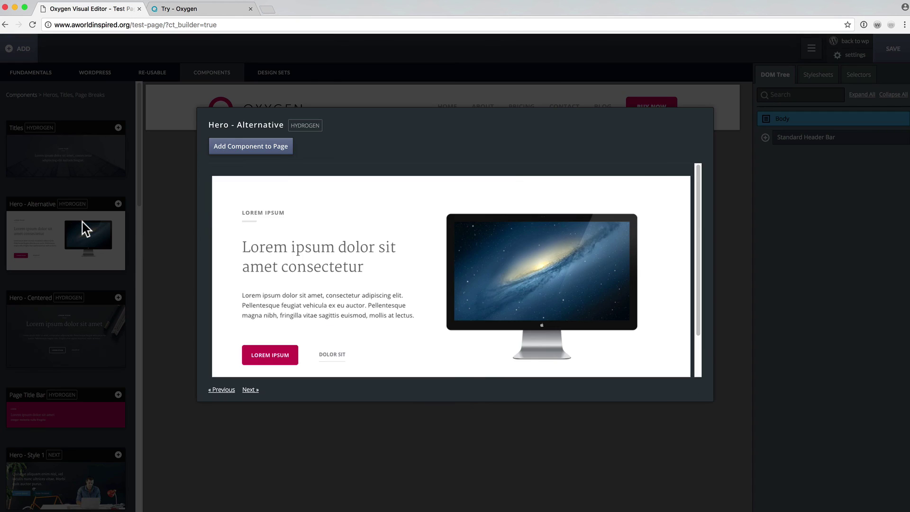
click(242, 147)
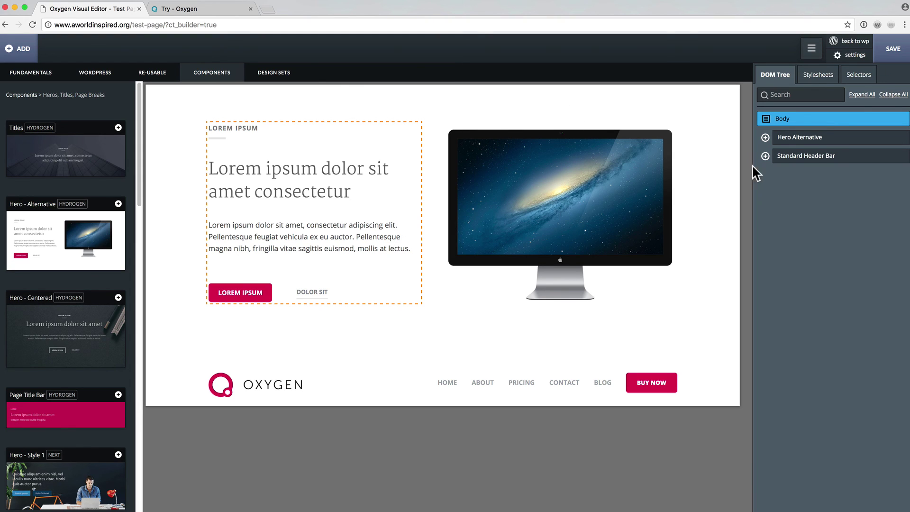
drag(815, 157, 802, 135)
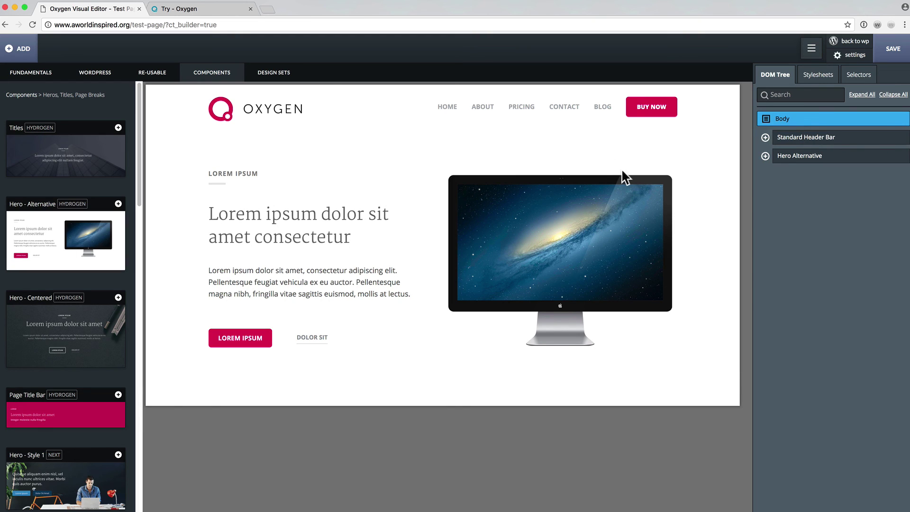
Inspect the header's logo, hamburger icon and link block, and the hero's two Div Block columns.
click(765, 137)
click(838, 157)
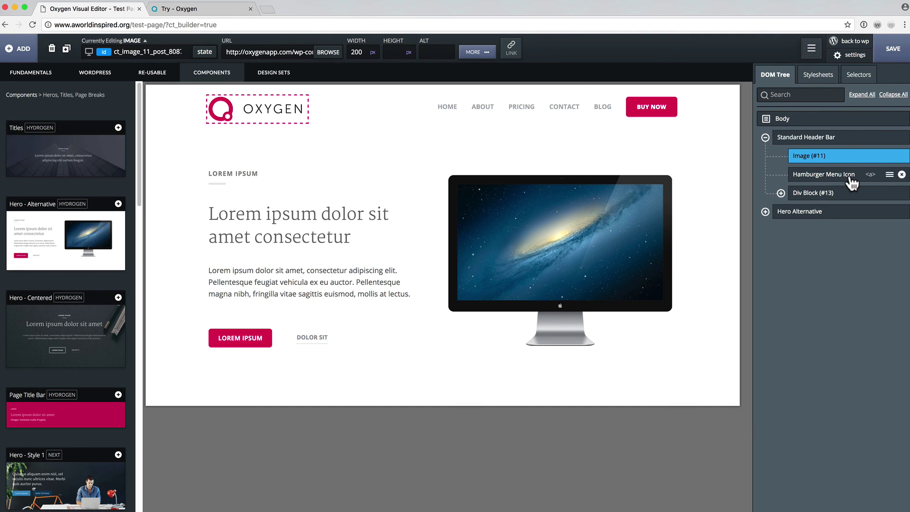
click(850, 179)
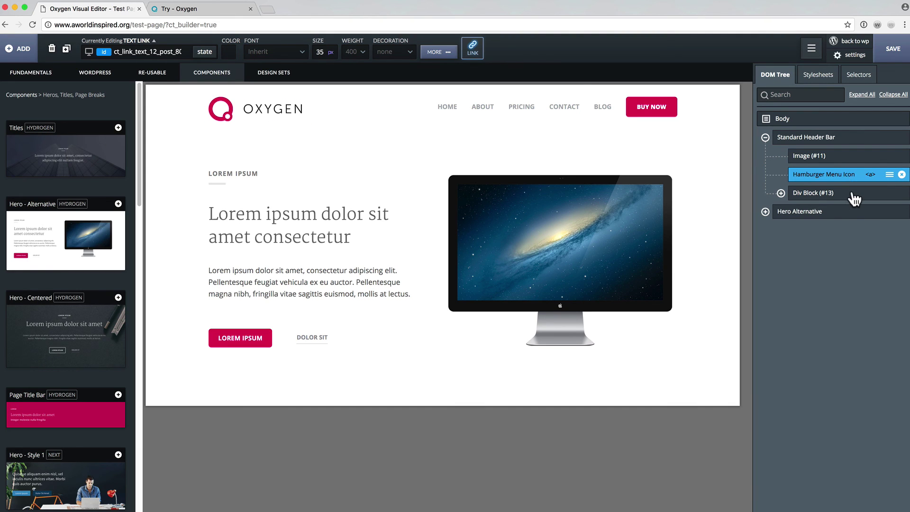
click(853, 195)
click(765, 138)
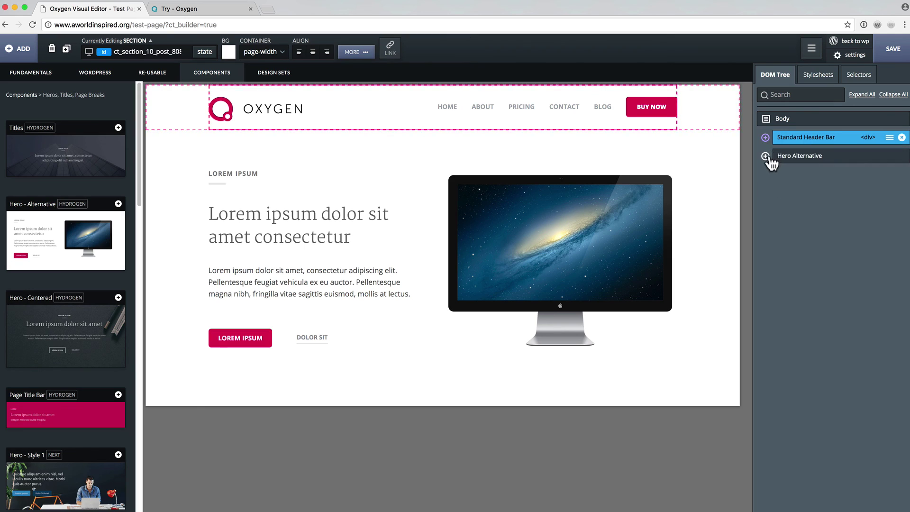
click(764, 156)
click(839, 179)
click(844, 194)
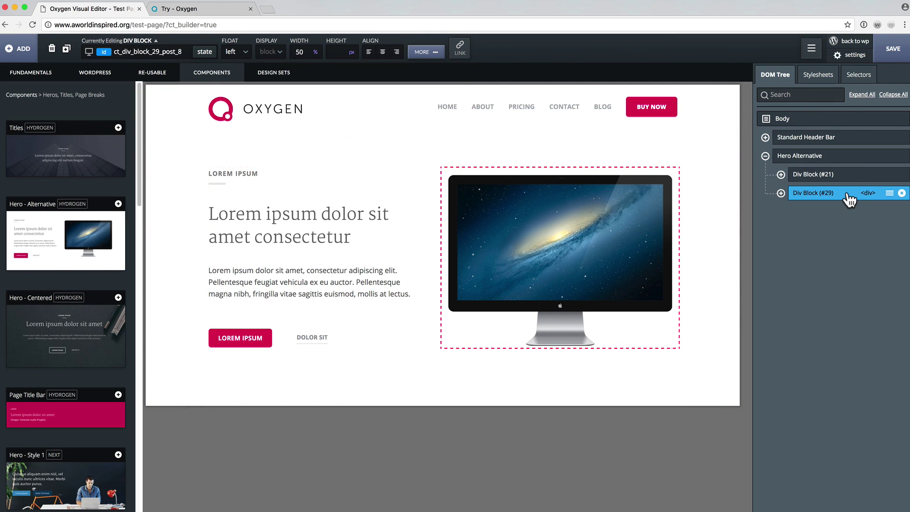
Collapse then expand the entire element tree and select the HOME menu link.
click(892, 94)
click(862, 95)
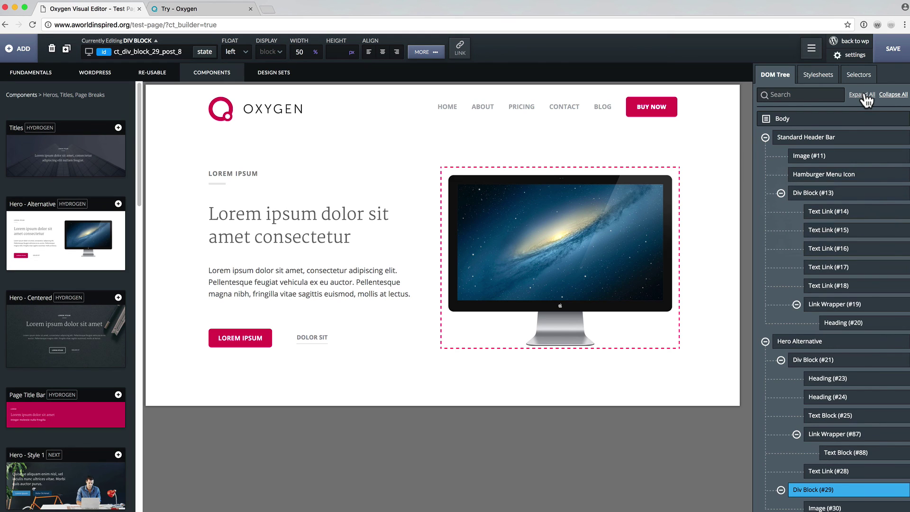
click(853, 213)
click(851, 231)
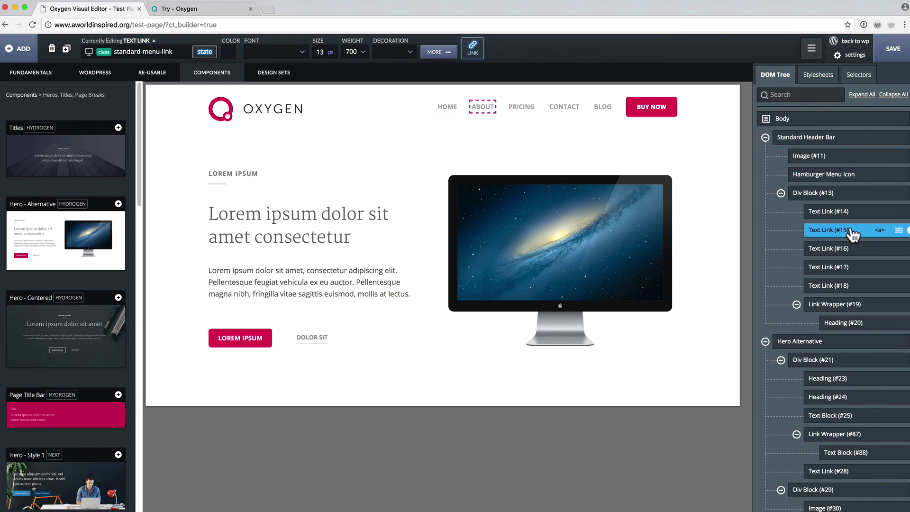
click(852, 213)
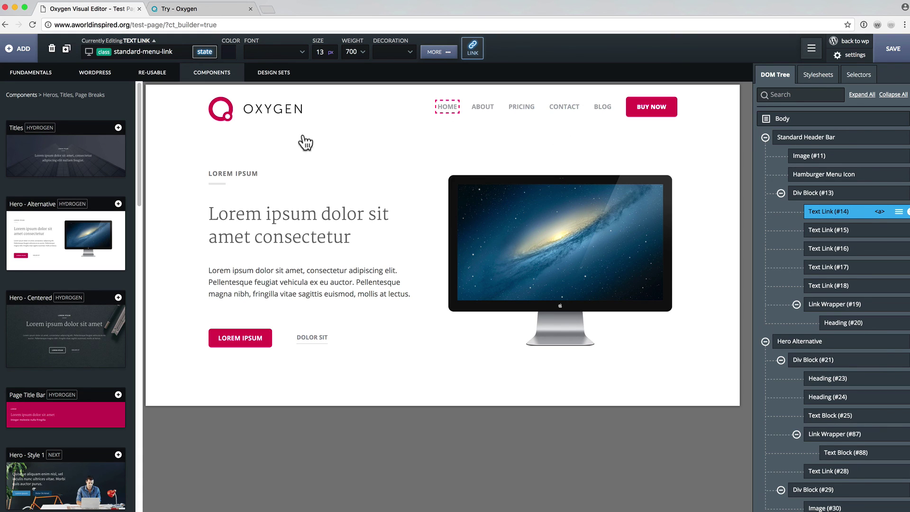
Make the standard-menu-link text translucent blue, rgba(0,58,184,0.4).
click(206, 53)
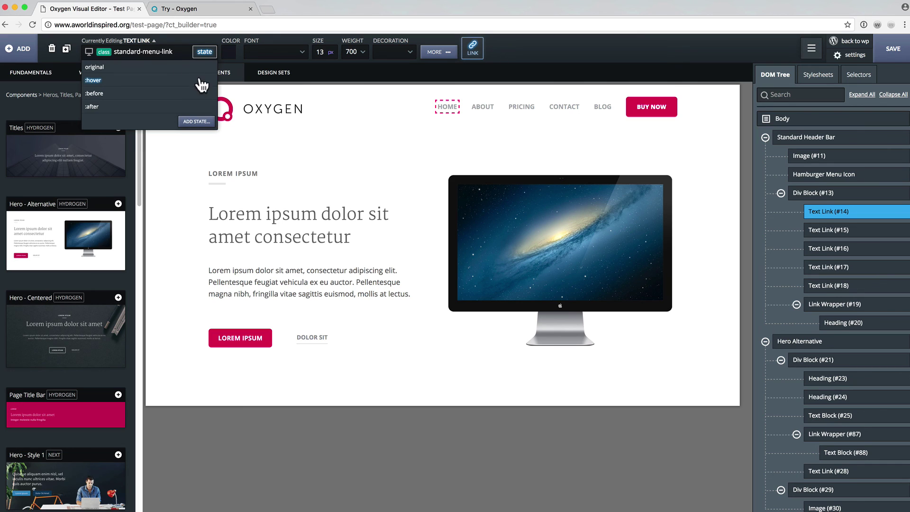
click(182, 67)
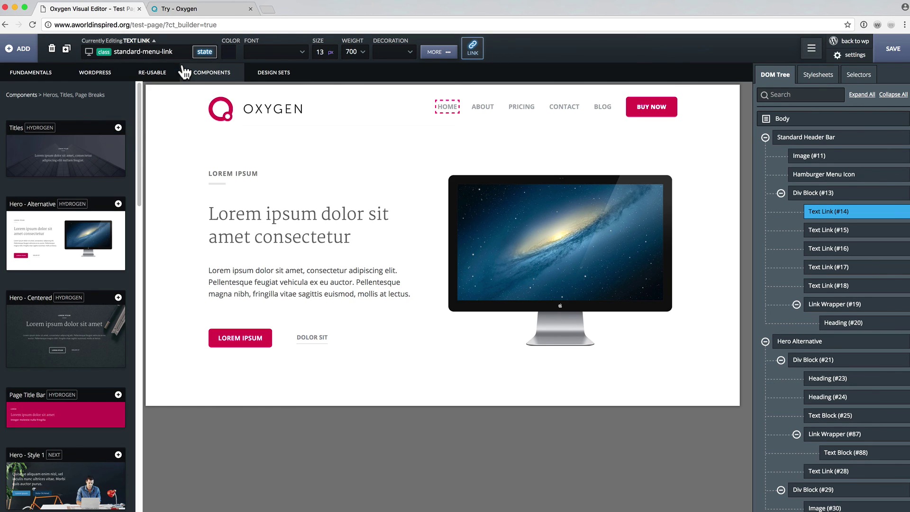
click(438, 53)
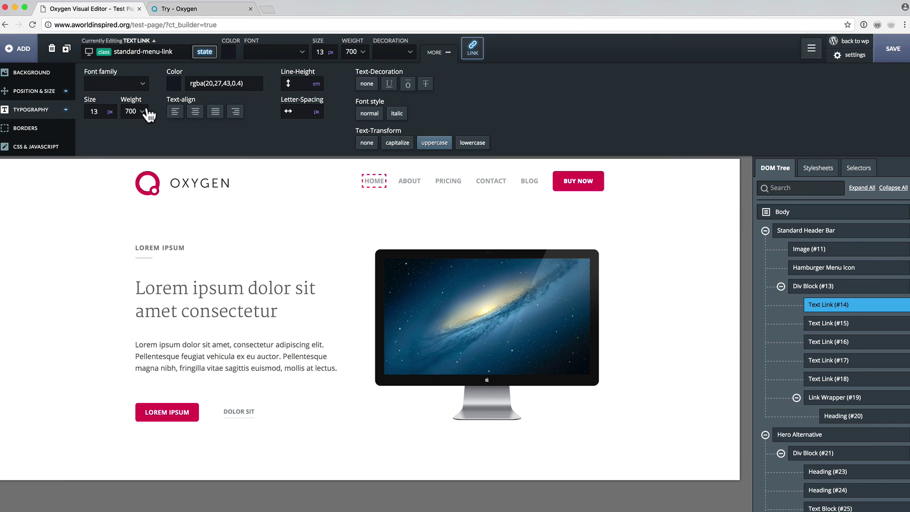
click(173, 83)
mouse_move(200, 133)
mouse_down()
mouse_move(219, 128)
mouse_move(230, 145)
mouse_move(215, 133)
mouse_move(228, 144)
mouse_move(197, 146)
mouse_move(226, 126)
mouse_up()
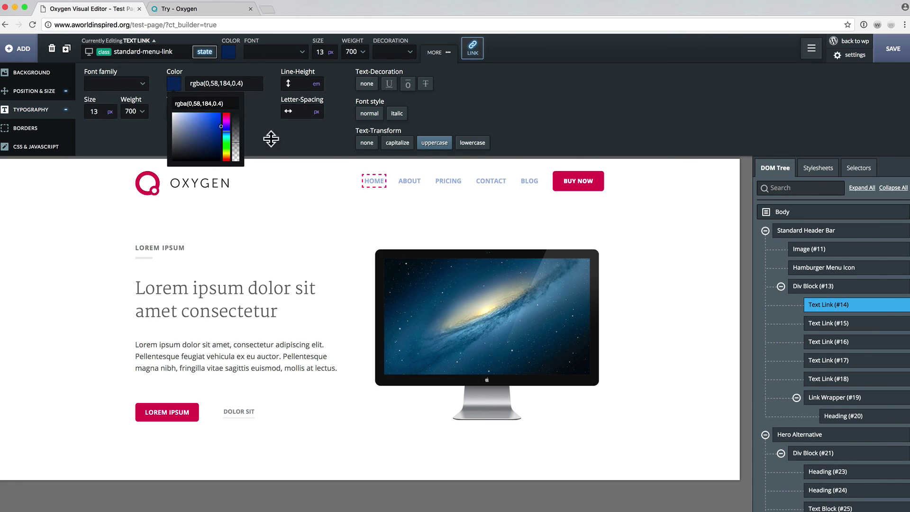
click(503, 120)
Collapse the element tree to its two sections, select the page Body, and open the components library.
click(335, 207)
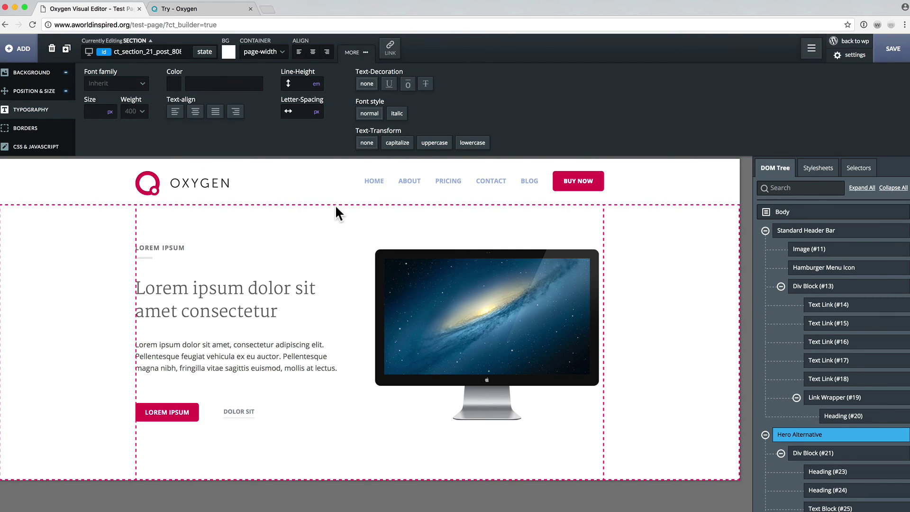
click(377, 180)
click(407, 185)
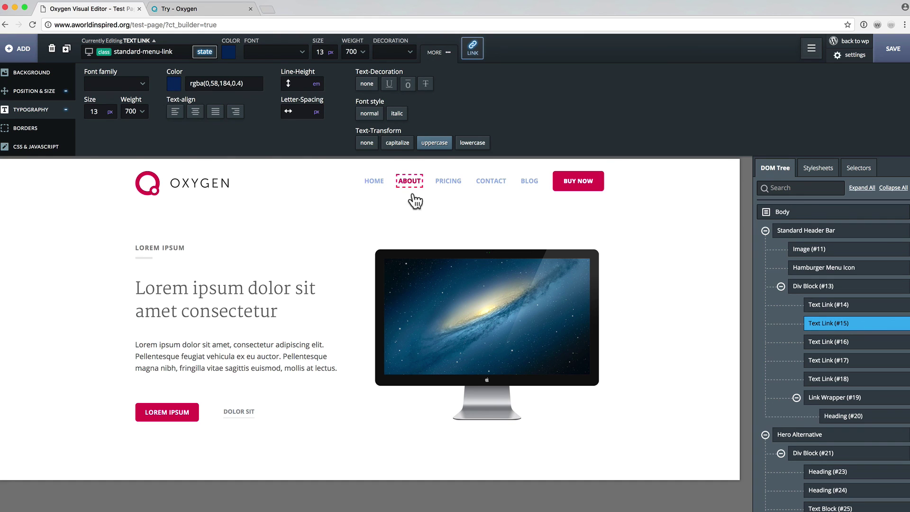
click(346, 184)
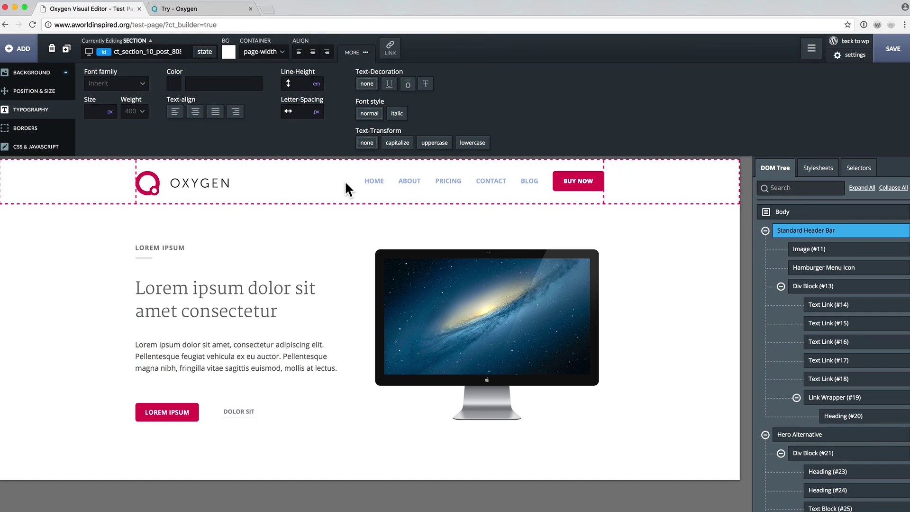
click(892, 187)
click(368, 52)
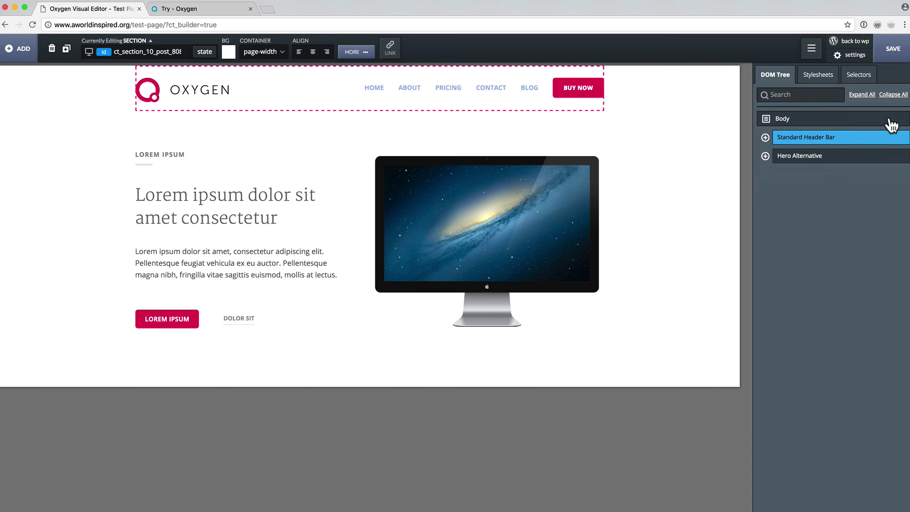
click(890, 118)
click(17, 51)
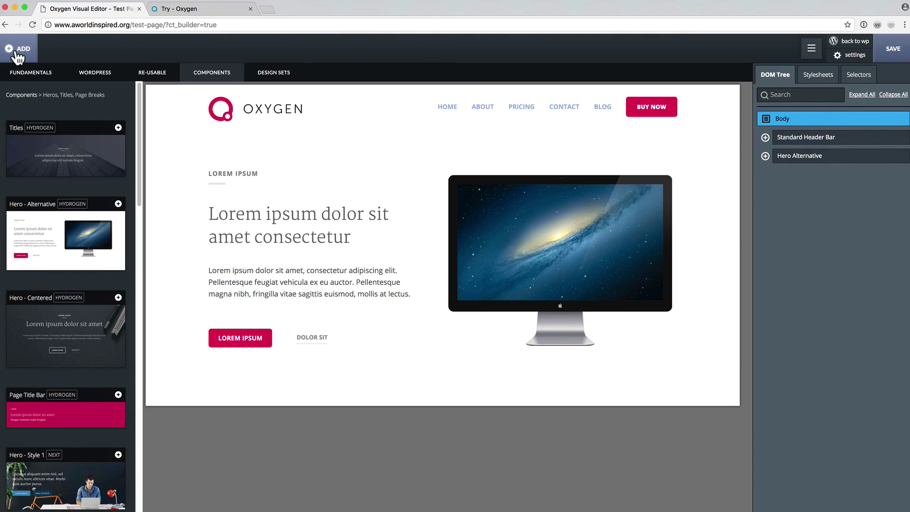
Add the Content folder's Image Stage component with the headphones image below the hero.
click(23, 94)
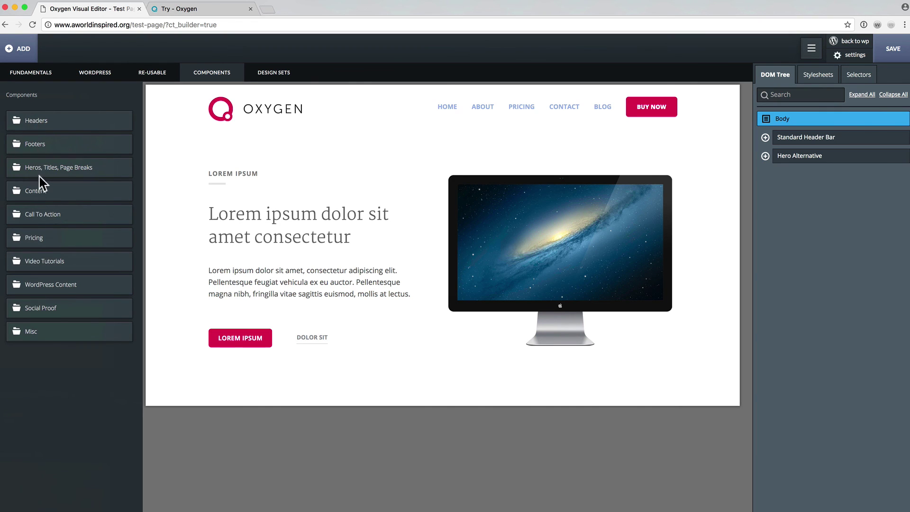
click(41, 192)
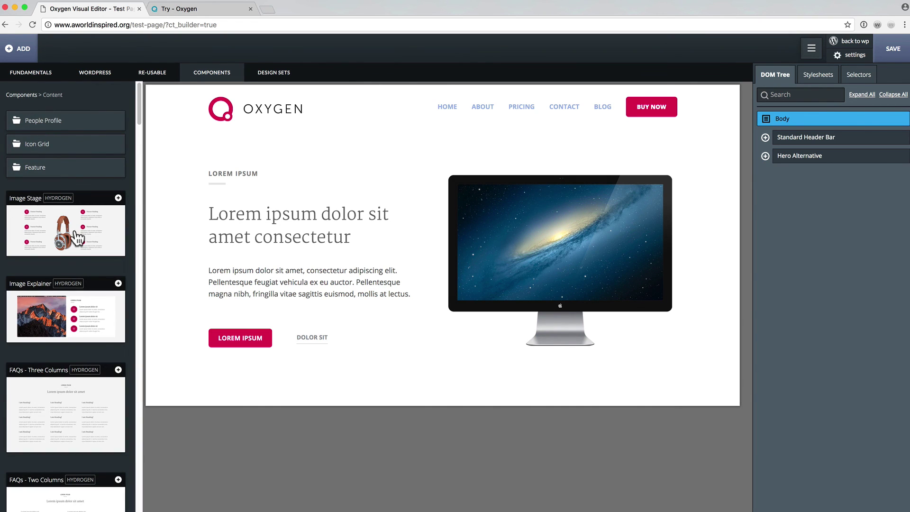
click(72, 231)
click(264, 147)
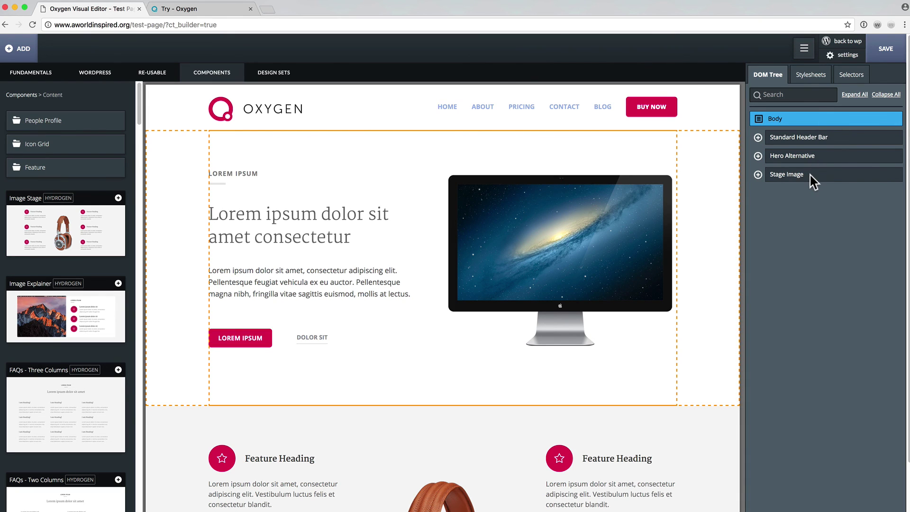
click(20, 95)
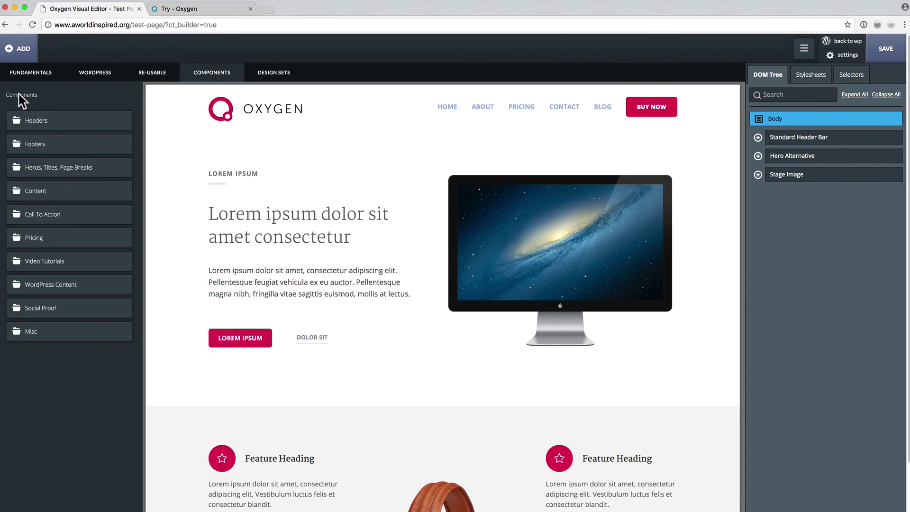
Add the Pricing - Style 1 four-package table below the feature section.
click(31, 238)
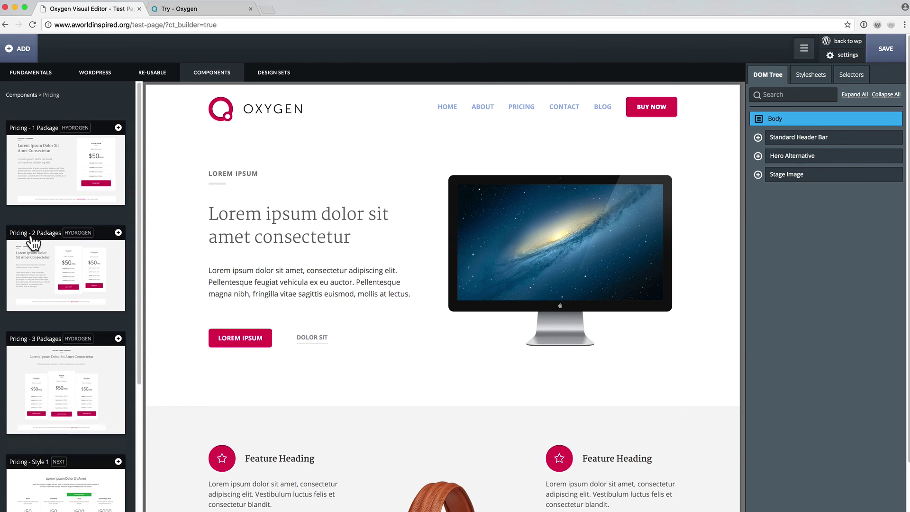
scroll(42, 247, down, 3)
click(50, 436)
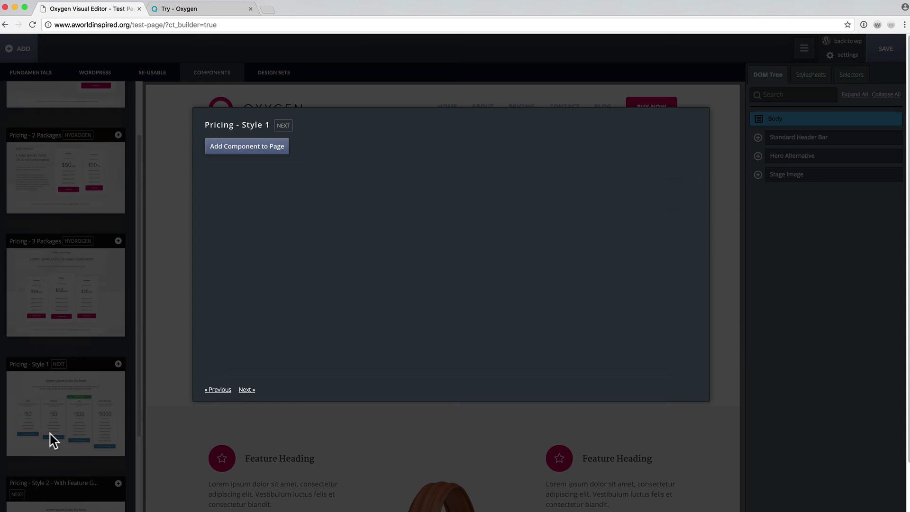
scroll(293, 243, down, 5)
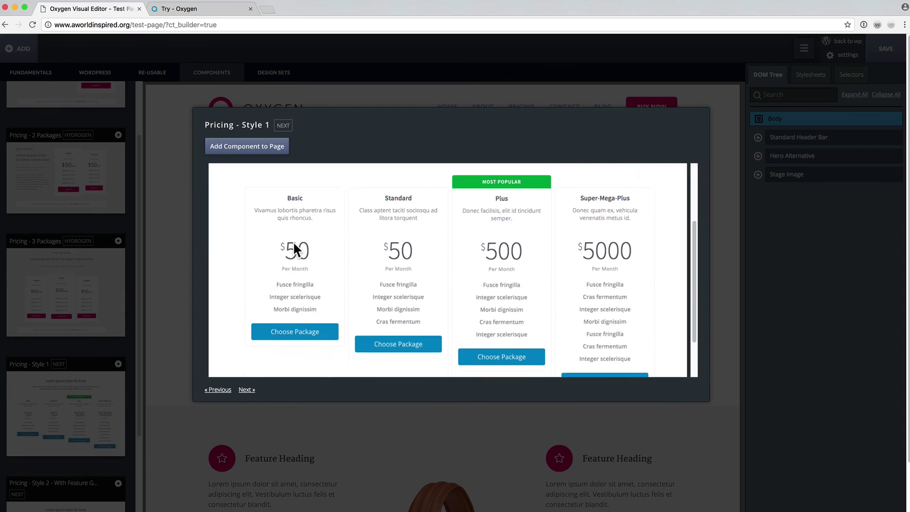
click(247, 146)
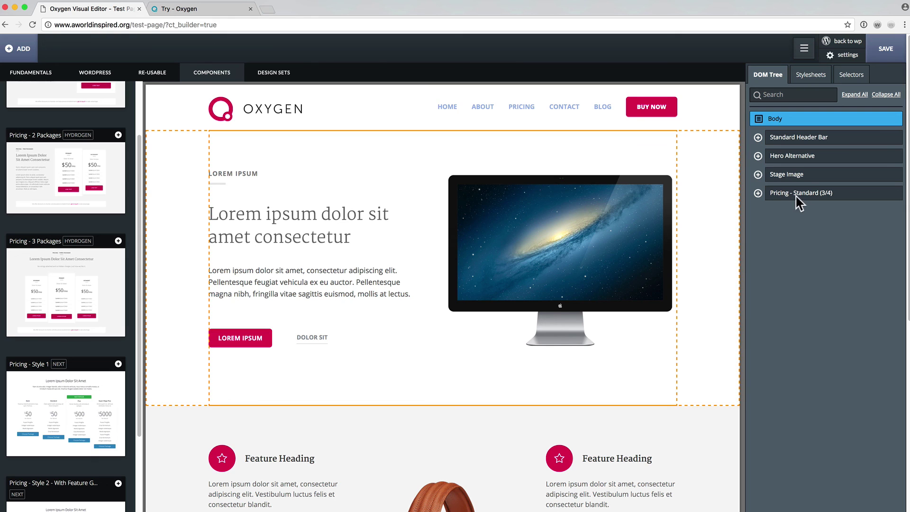
Browse back through the component categories to the Footers components.
scroll(691, 292, down, 14)
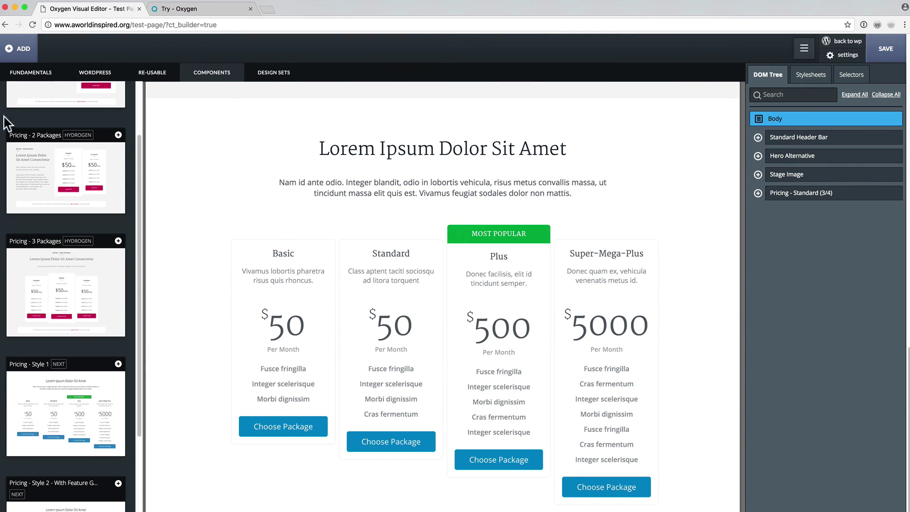
scroll(29, 84, up, 5)
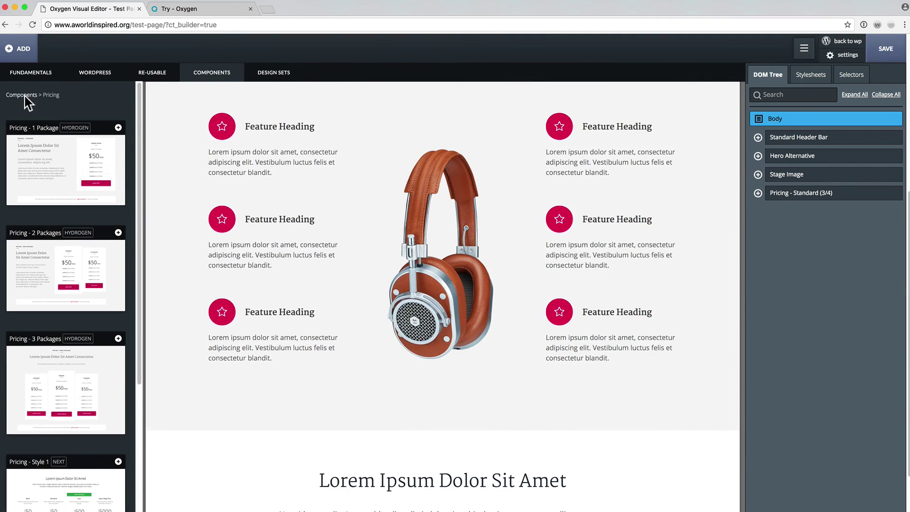
click(21, 94)
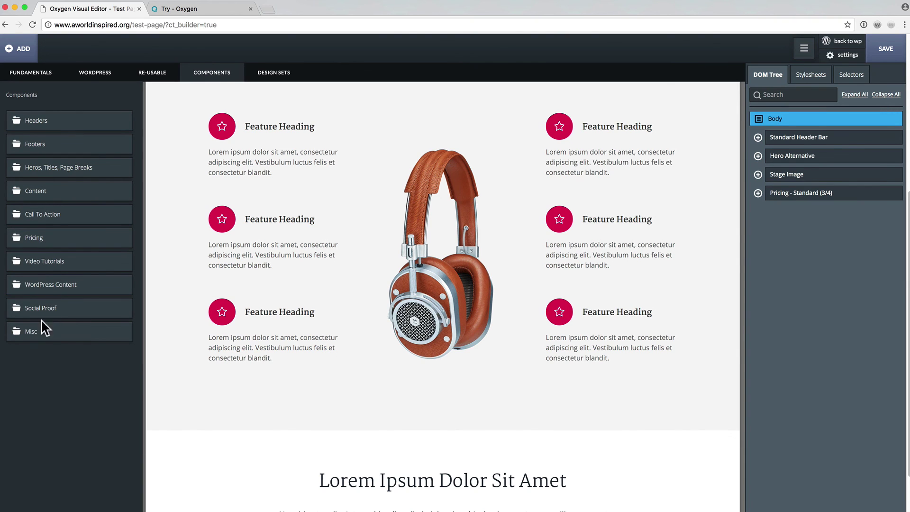
click(46, 145)
scroll(78, 284, down, 5)
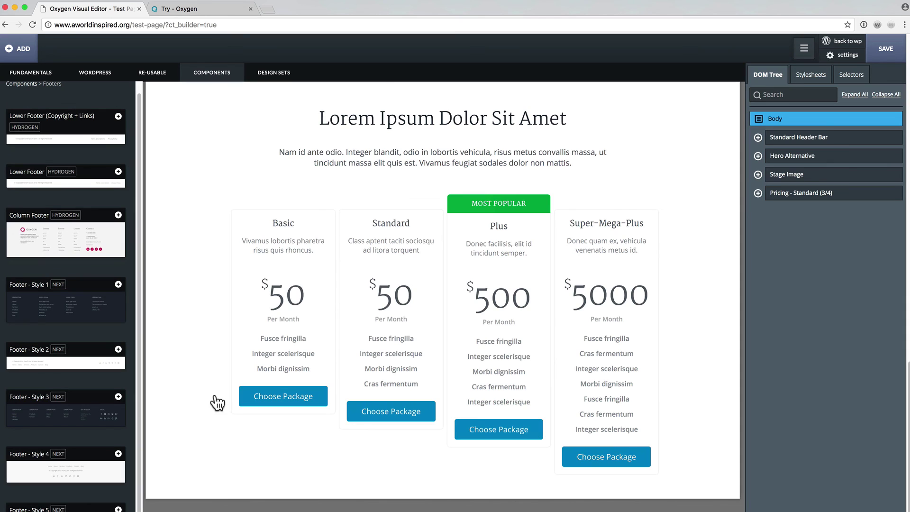
Add the centred Footer - Style 4 below the pricing table and close the component library.
click(92, 476)
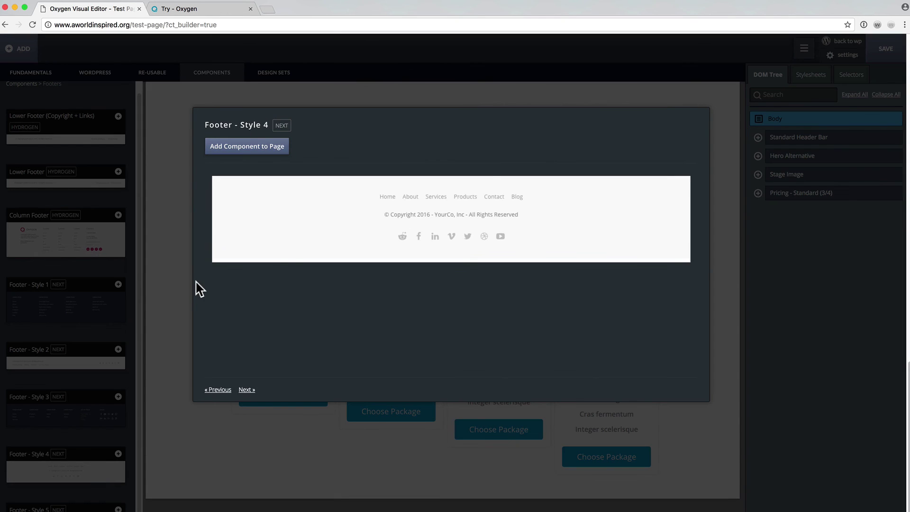
click(224, 148)
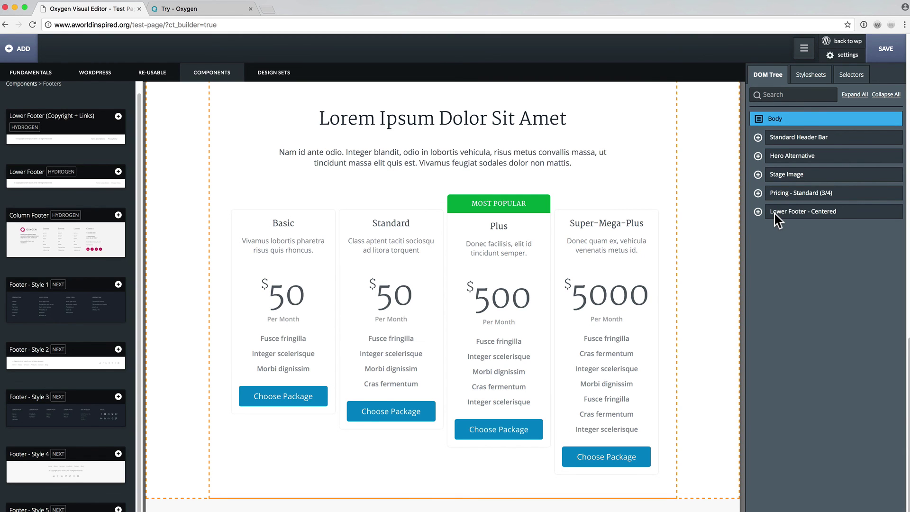
click(24, 59)
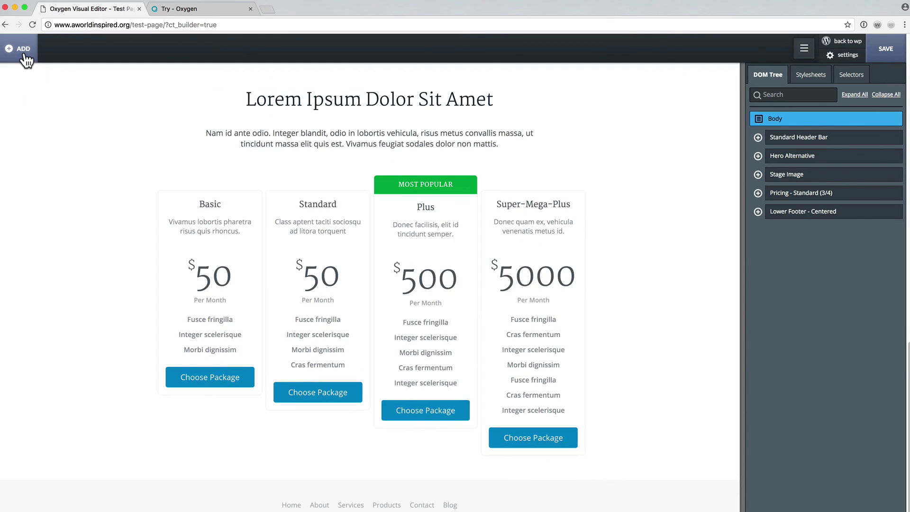
scroll(416, 264, up, 10)
scroll(415, 264, up, 8)
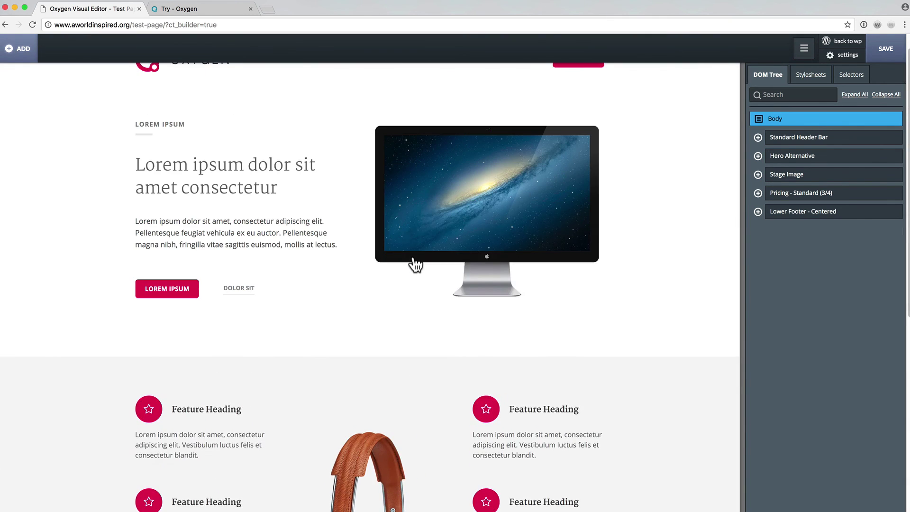
scroll(415, 264, down, 15)
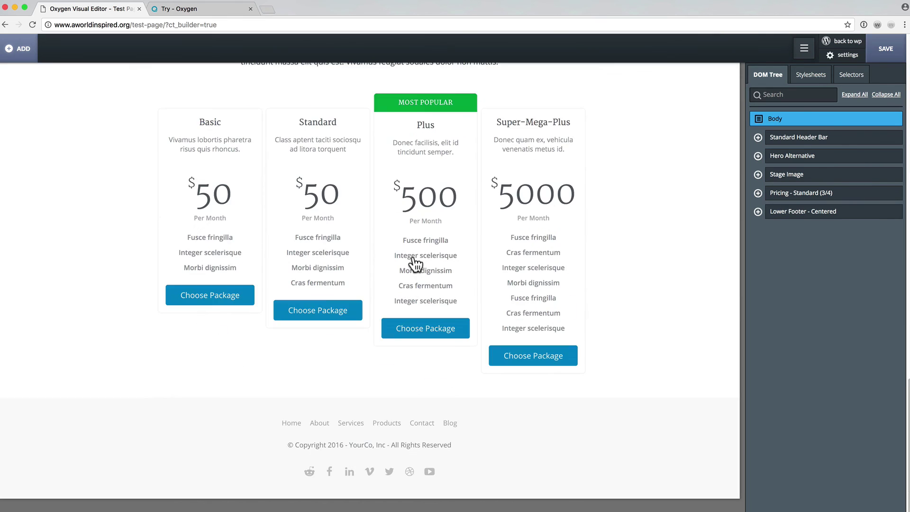
scroll(415, 264, up, 20)
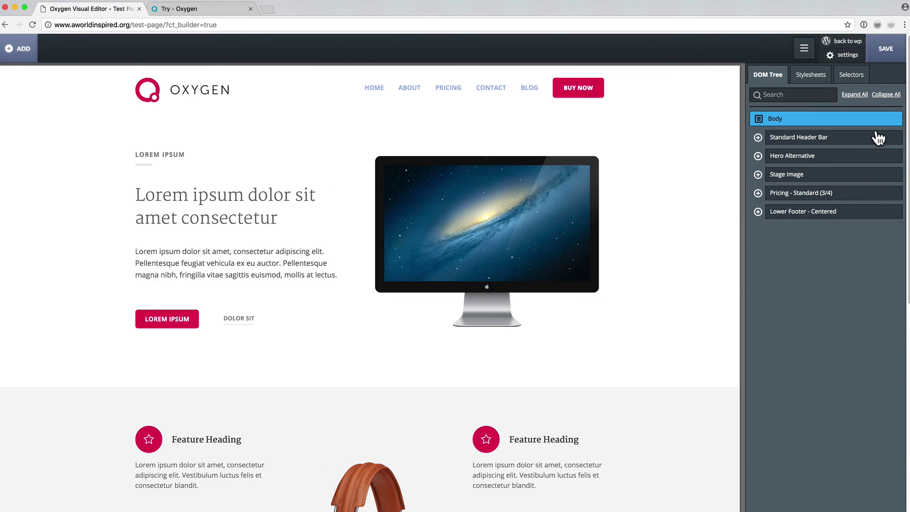
Save the design and view the live Test Page from its WordPress edit screen.
click(886, 57)
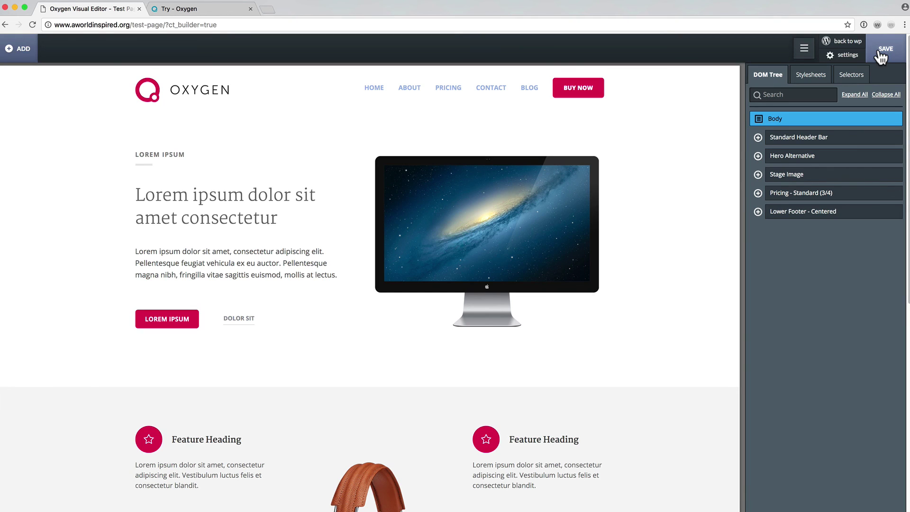
click(844, 45)
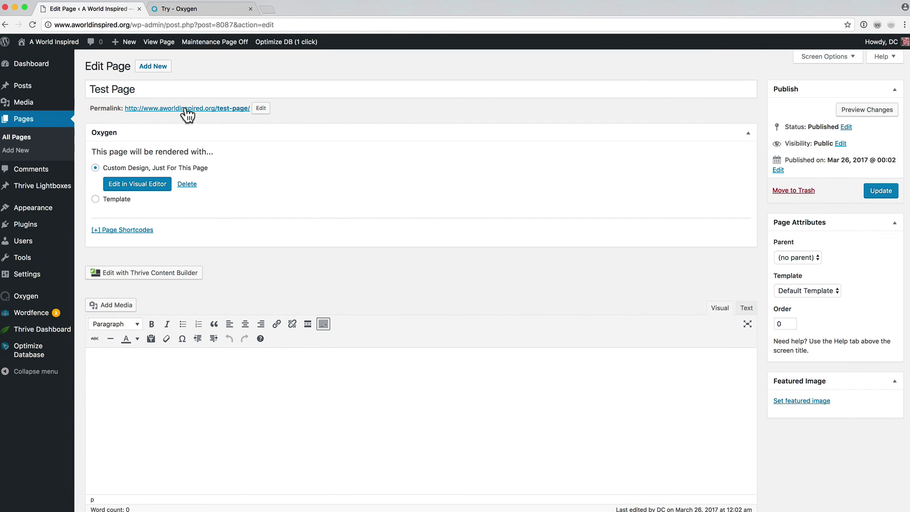
click(197, 110)
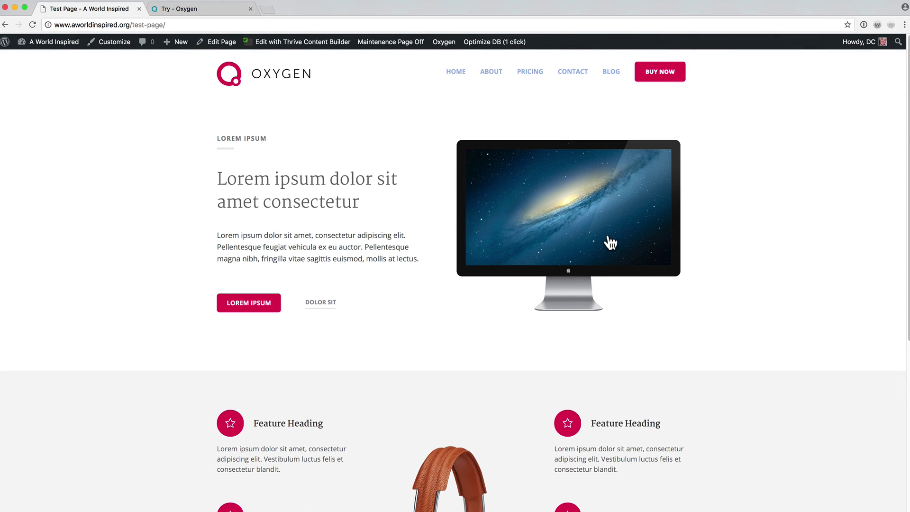
Go back to the Test Page's WordPress edit screen and reopen it in the Visual Editor.
scroll(609, 243, down, 12)
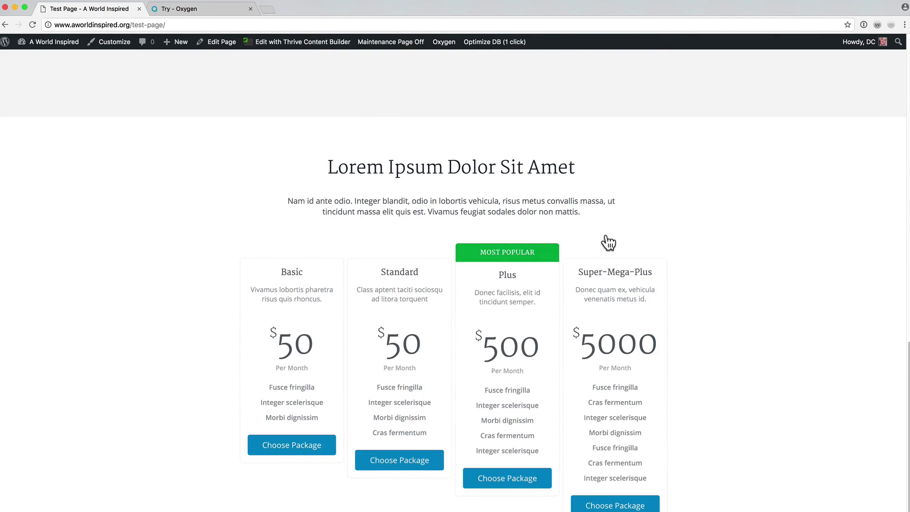
scroll(608, 242, up, 15)
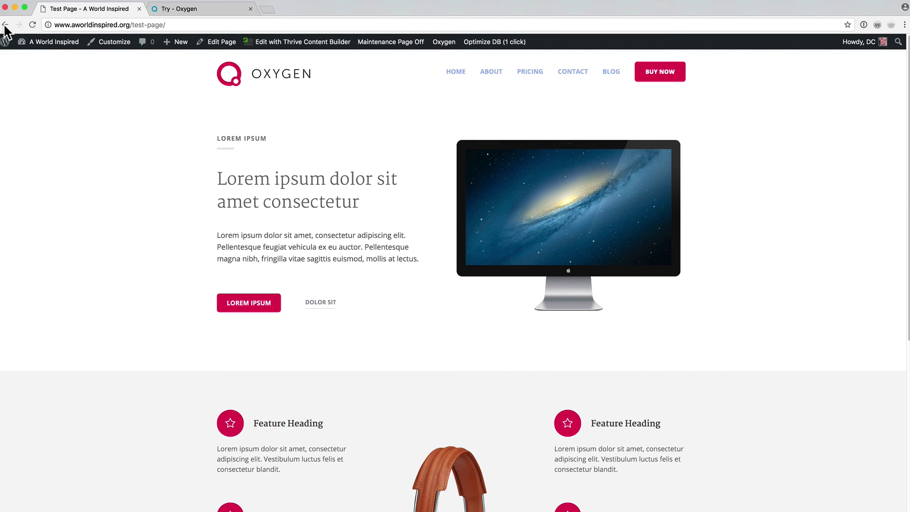
click(5, 25)
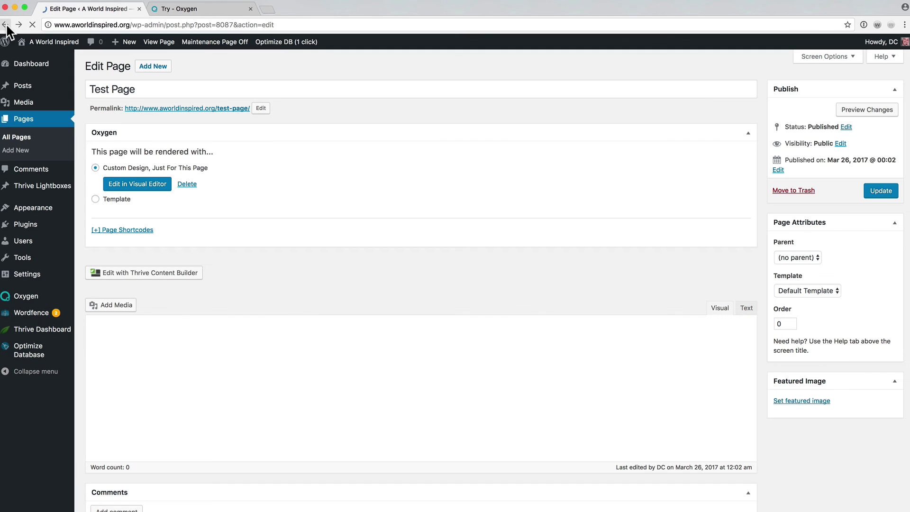
click(143, 184)
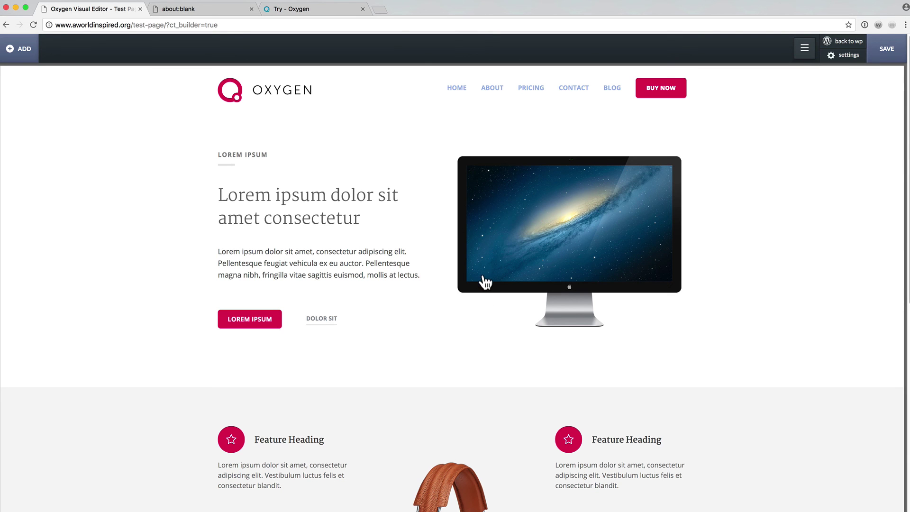
Change the BUY NOW button's background colour to blue.
click(680, 99)
click(419, 57)
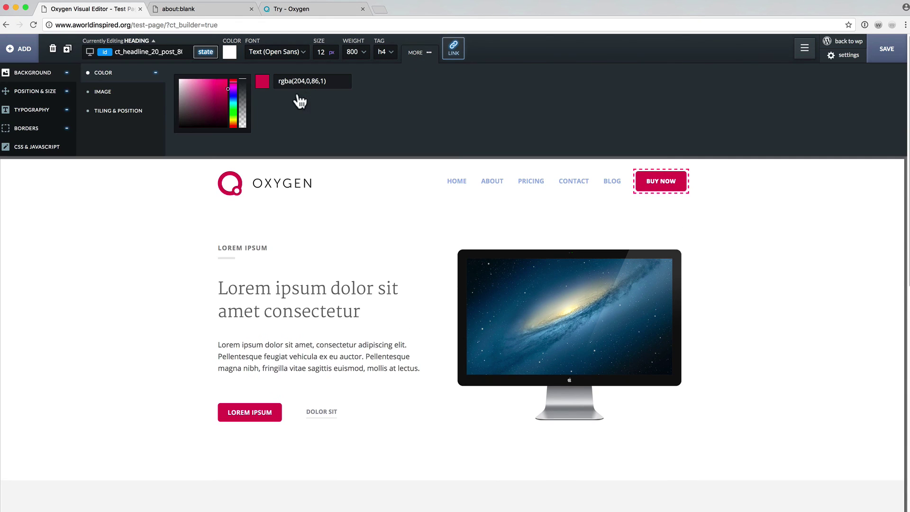
click(232, 96)
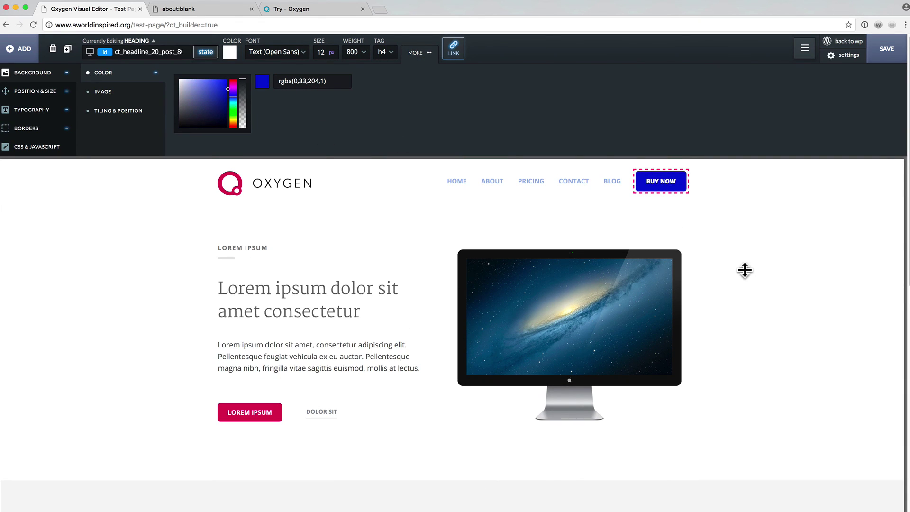
Rewrite the hero heading to 'Buy Our Great Product'.
click(716, 277)
click(291, 290)
double_click(289, 290)
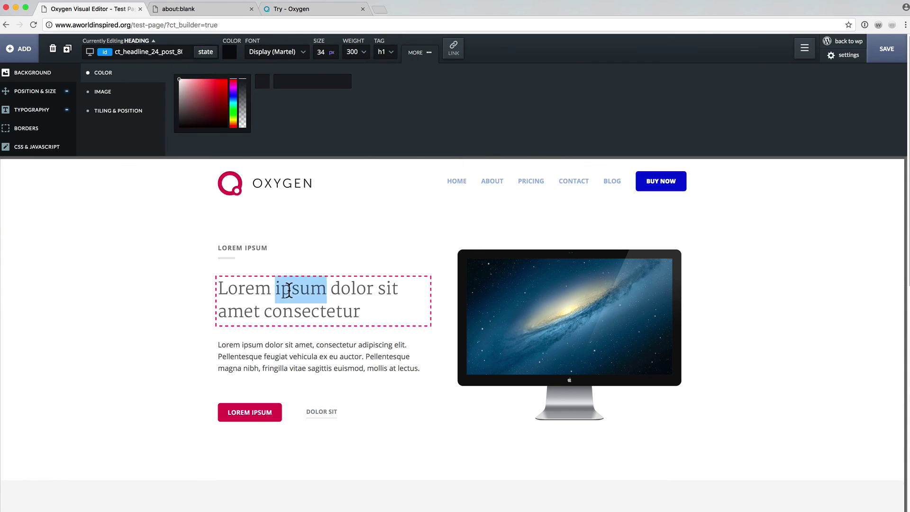
text(Buy )
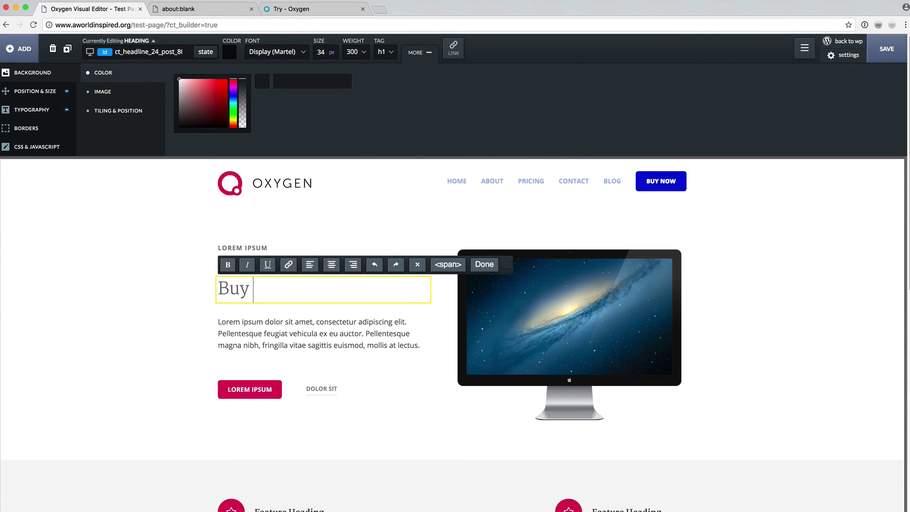
text(Our Great )
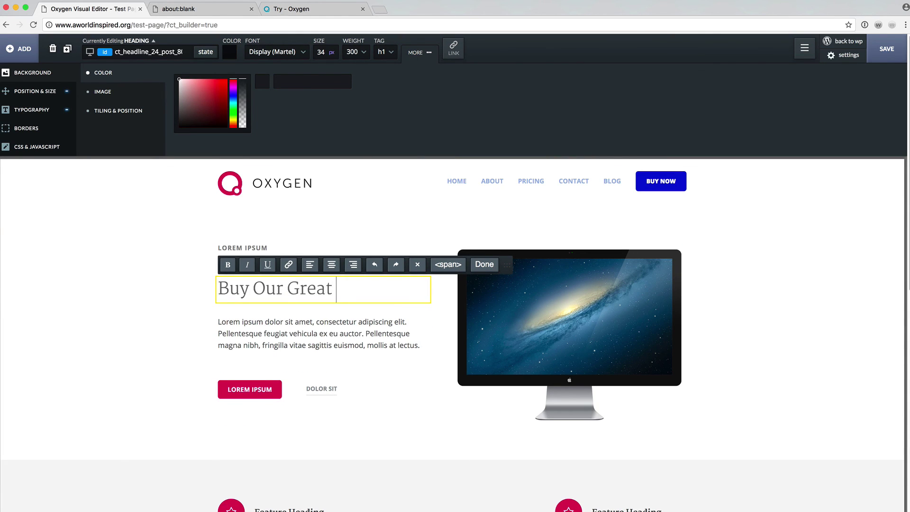
text(Product)
click(153, 388)
click(505, 296)
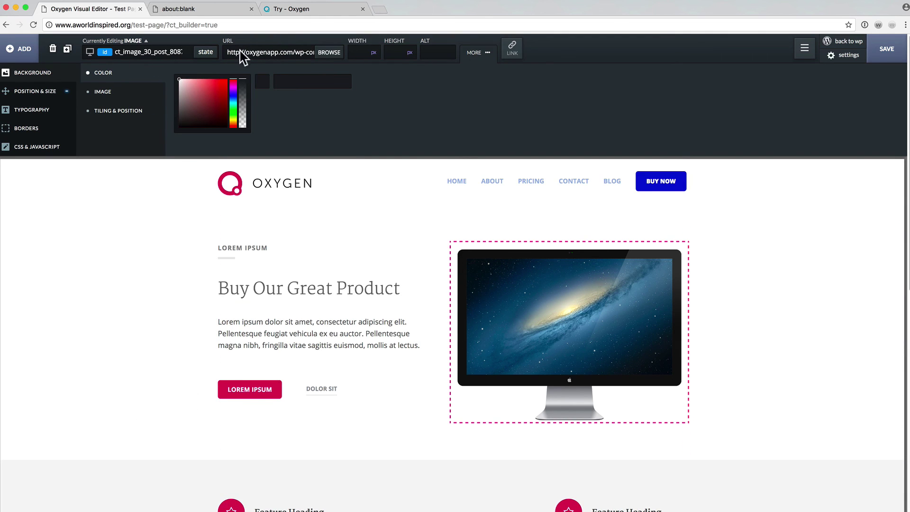
Replace the hero's monitor picture with earth.png from the media library.
click(325, 52)
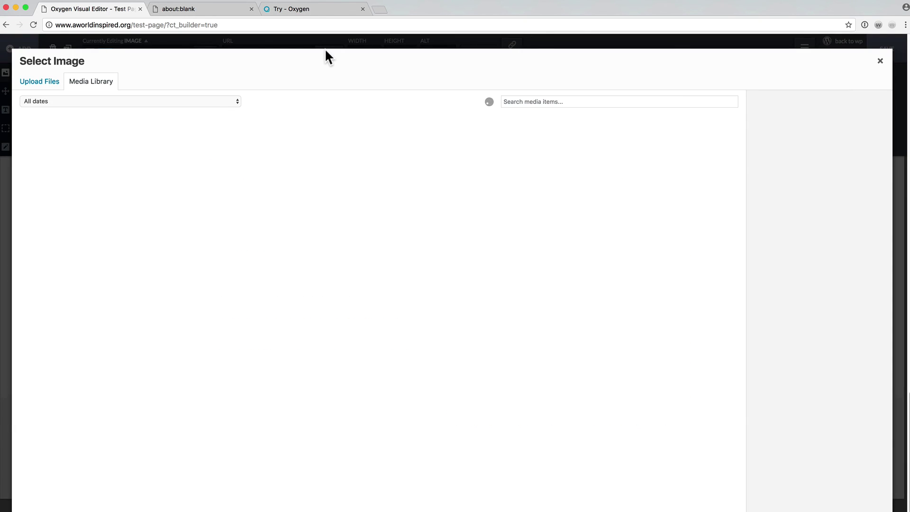
click(73, 150)
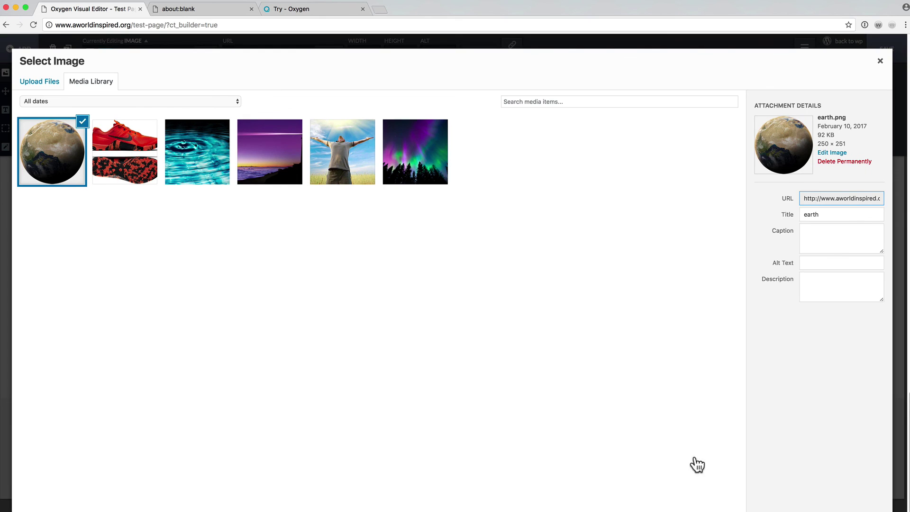
click(853, 510)
scroll(758, 372, down, 7)
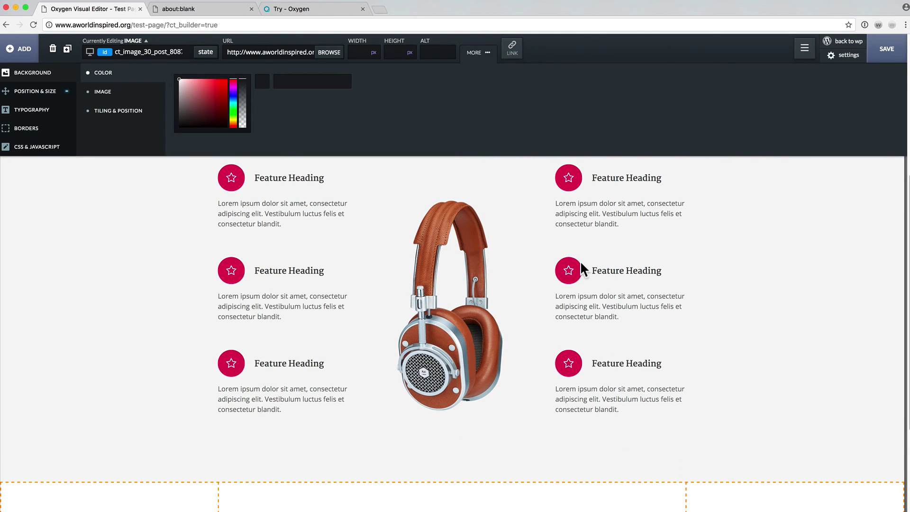
scroll(580, 260, up, 3)
scroll(580, 261, down, 1)
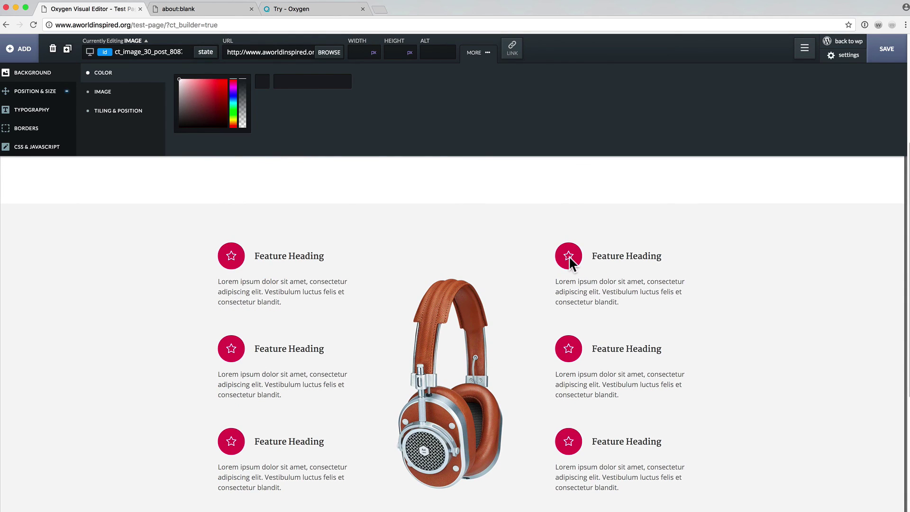
Swap the top-right feature's star icon for the Font Awesome 'envira' leaf icon.
click(569, 255)
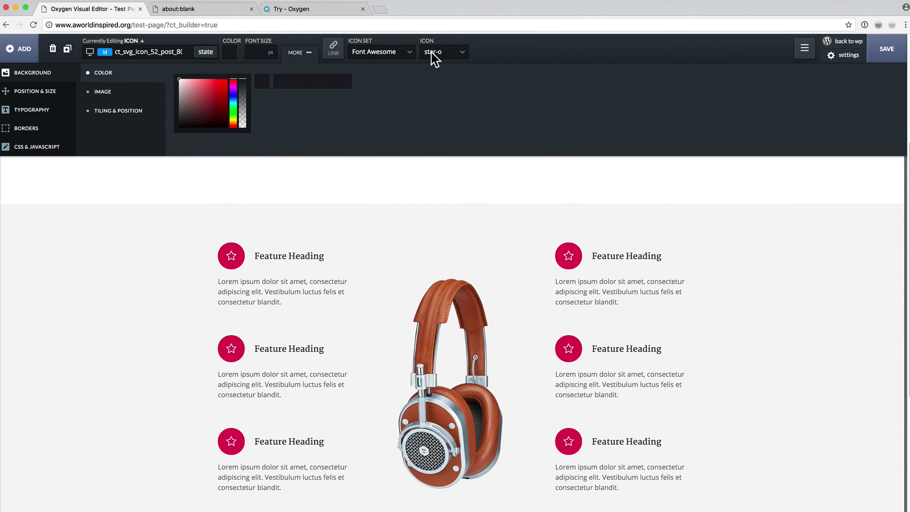
click(431, 52)
key(BackSpace)
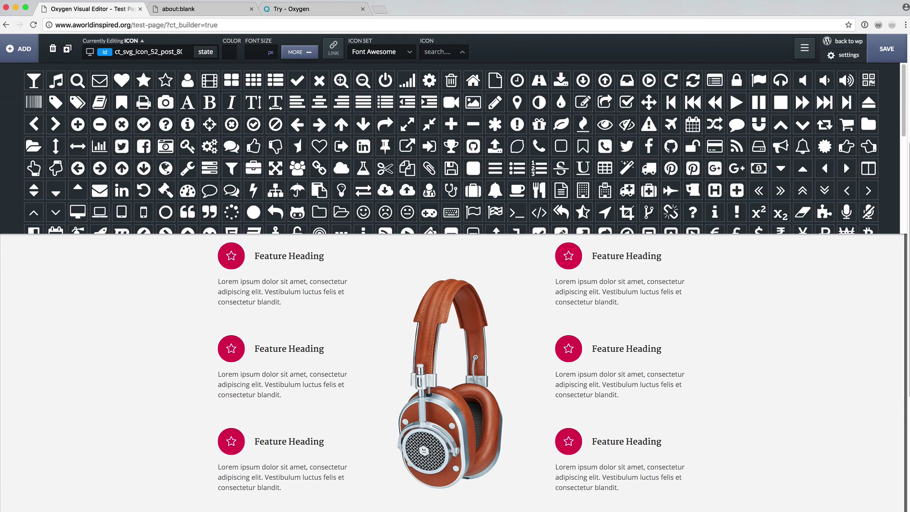
scroll(406, 181, down, 10)
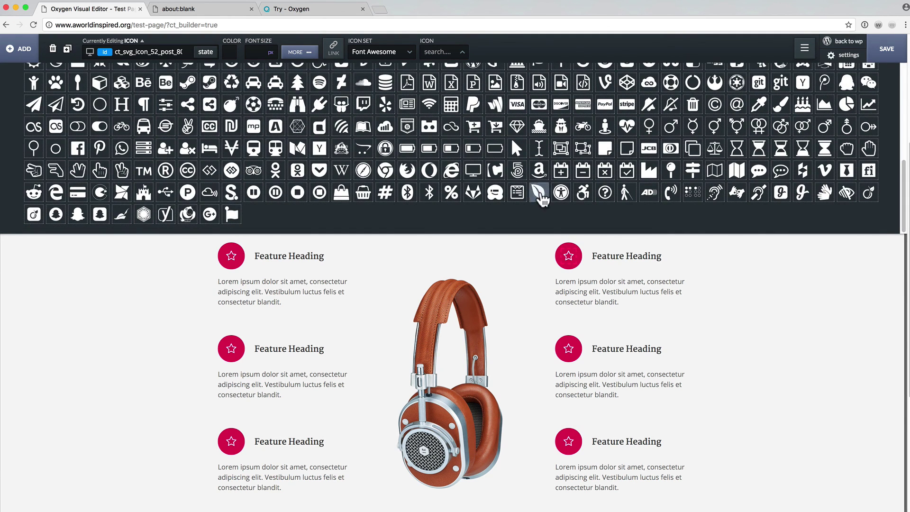
click(538, 192)
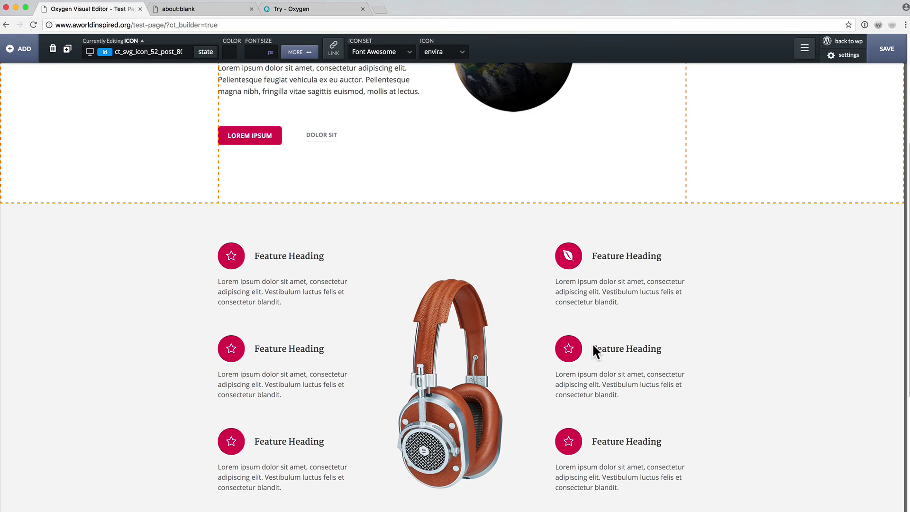
scroll(704, 376, down, 10)
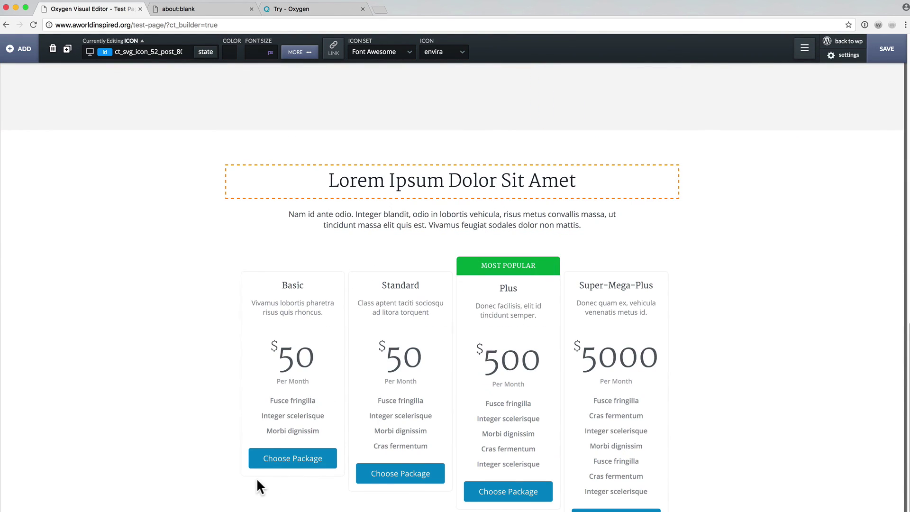
Give the Choose Package buttons a lighter blue background in the :hover state.
click(260, 463)
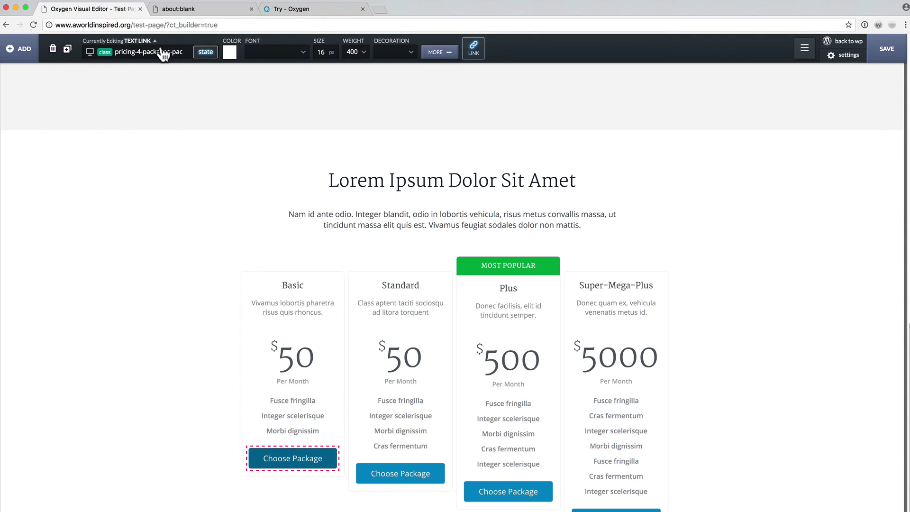
click(438, 53)
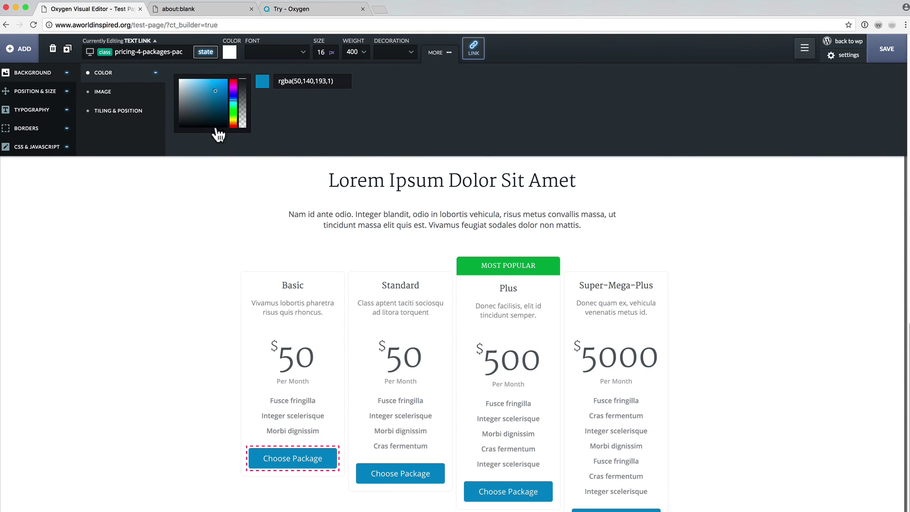
click(204, 56)
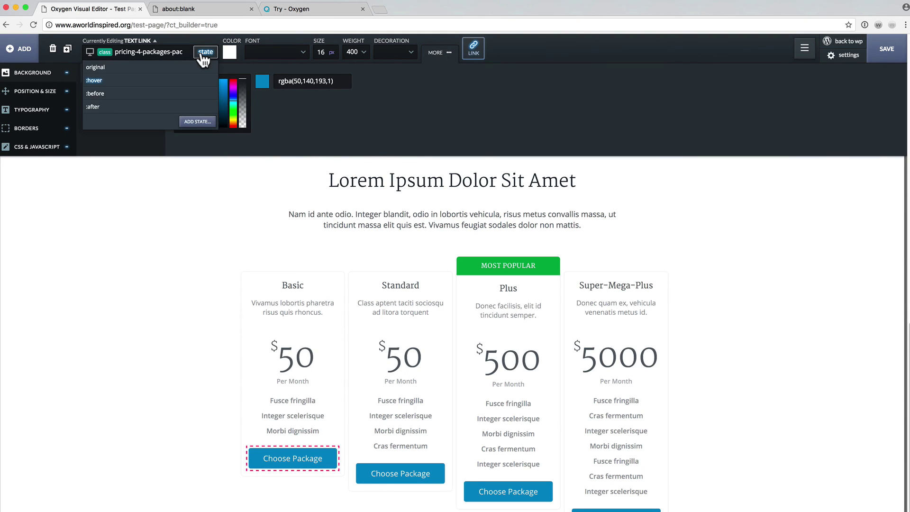
click(169, 80)
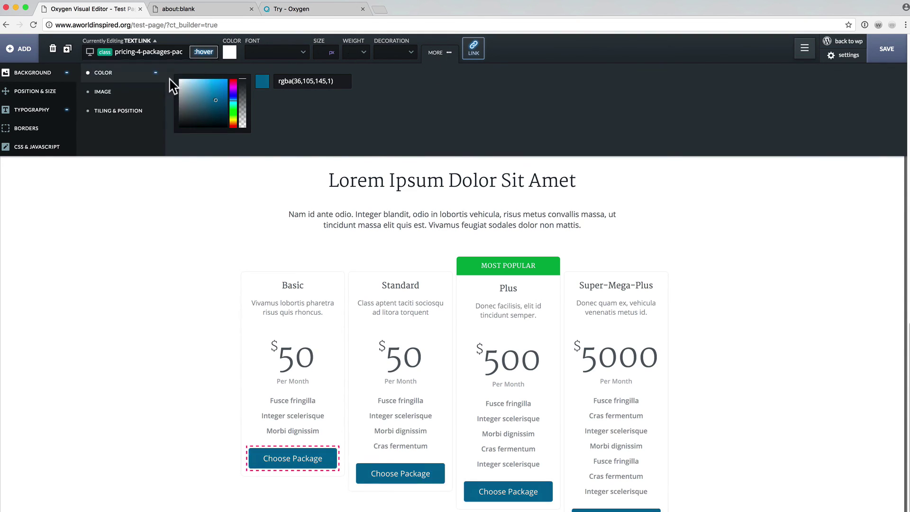
click(200, 88)
click(195, 243)
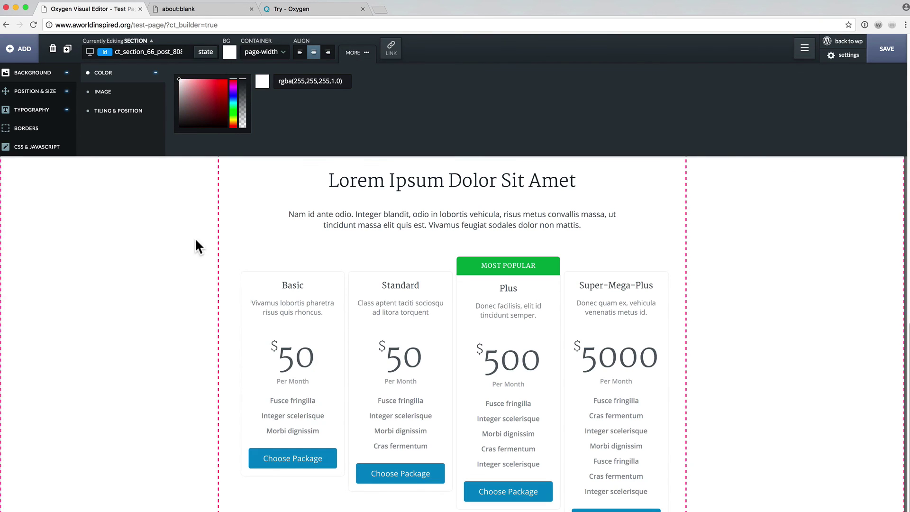
click(273, 466)
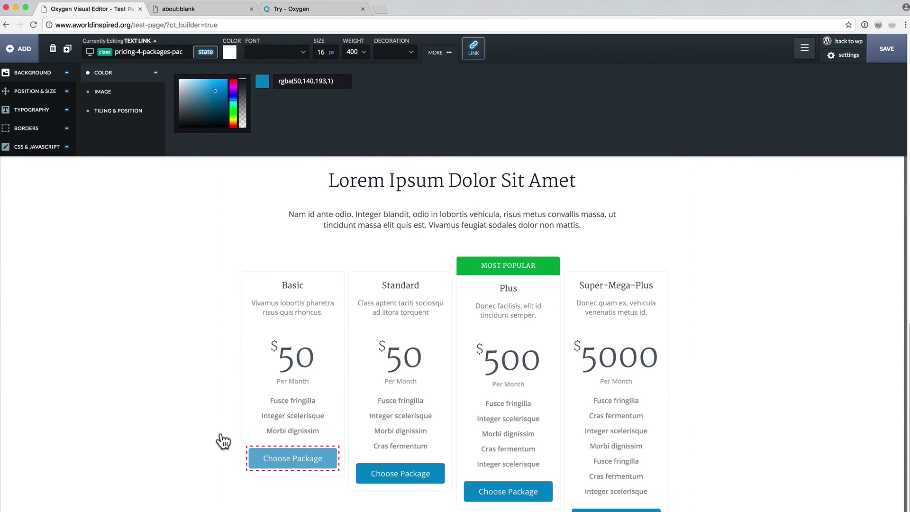
Set the footer section's background colour to pale pink.
click(418, 501)
scroll(427, 504, down, 3)
click(198, 448)
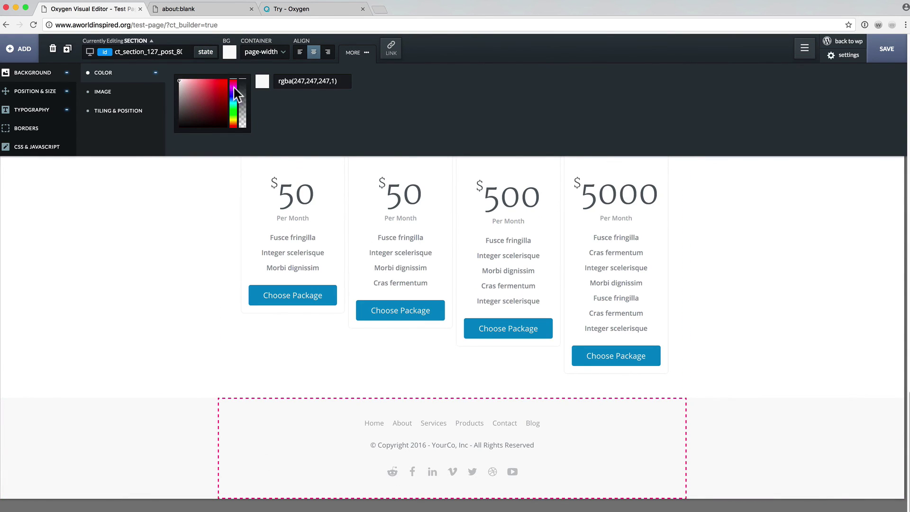
click(234, 119)
mouse_move(215, 105)
mouse_down()
mouse_move(183, 61)
mouse_move(189, 89)
mouse_move(212, 97)
mouse_move(198, 74)
mouse_up()
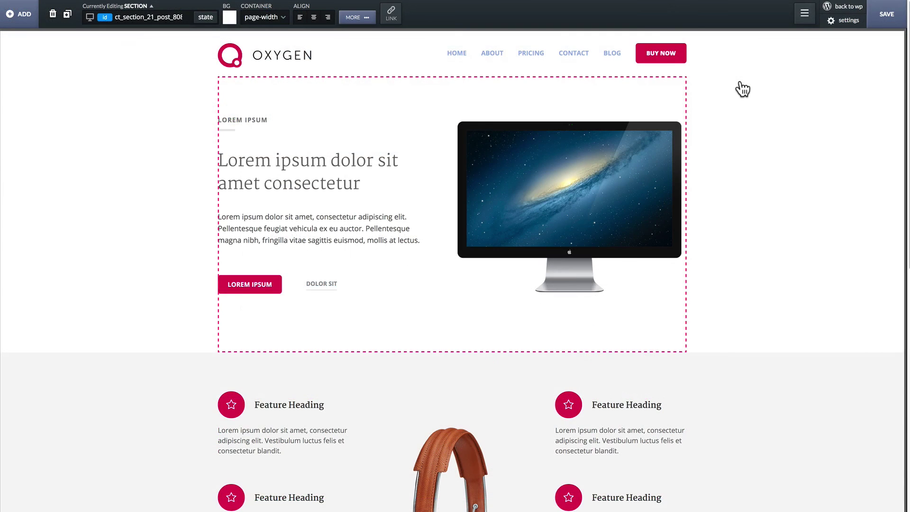
Rename the Standard Header Bar element to 'Navigation' in the DOM Tree.
click(804, 15)
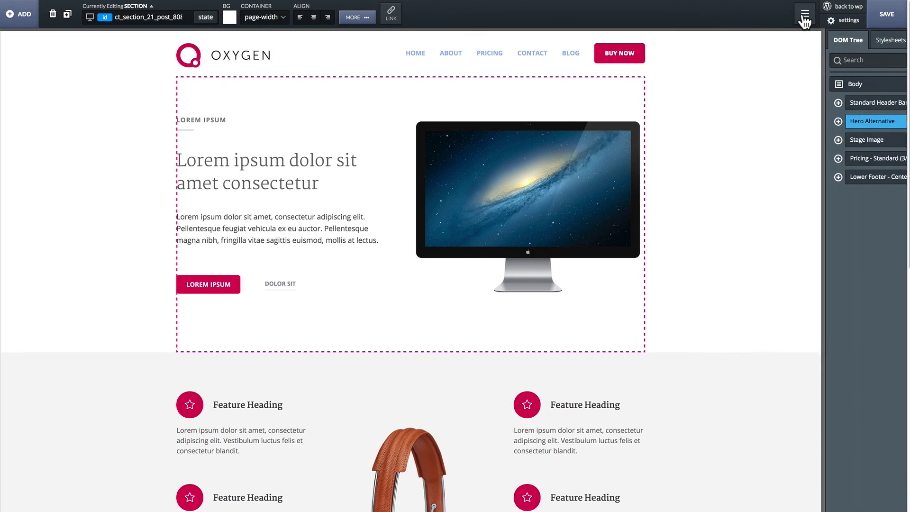
click(836, 104)
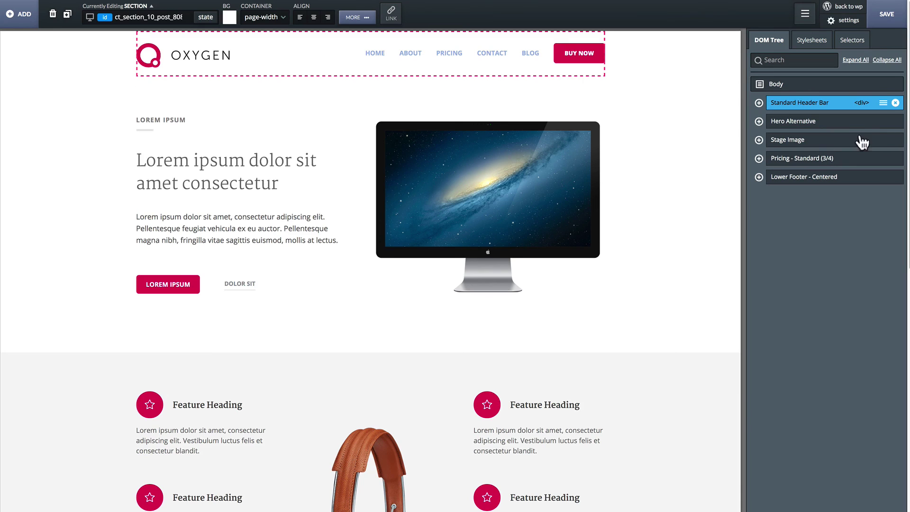
click(883, 104)
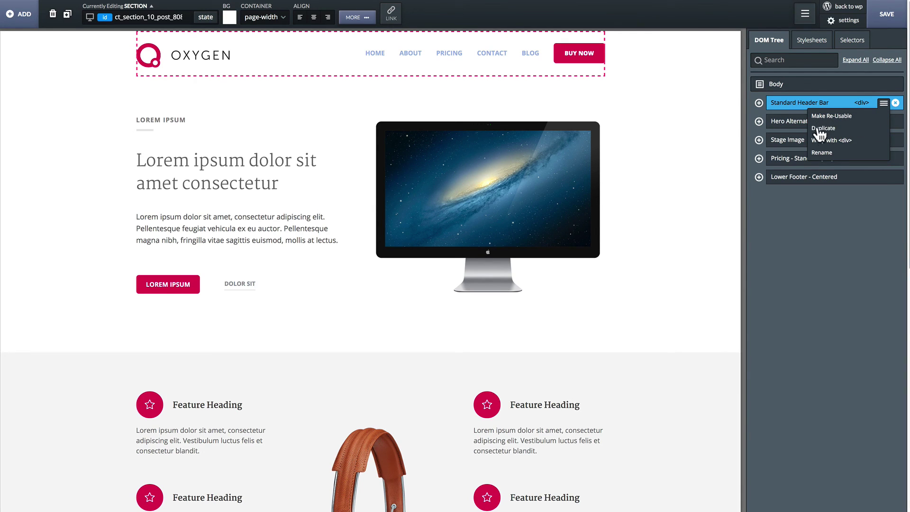
click(823, 153)
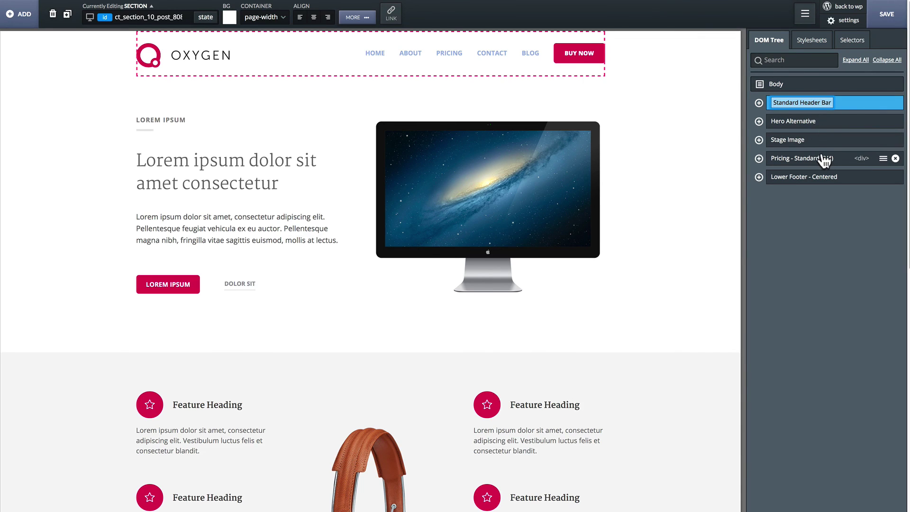
text(Na)
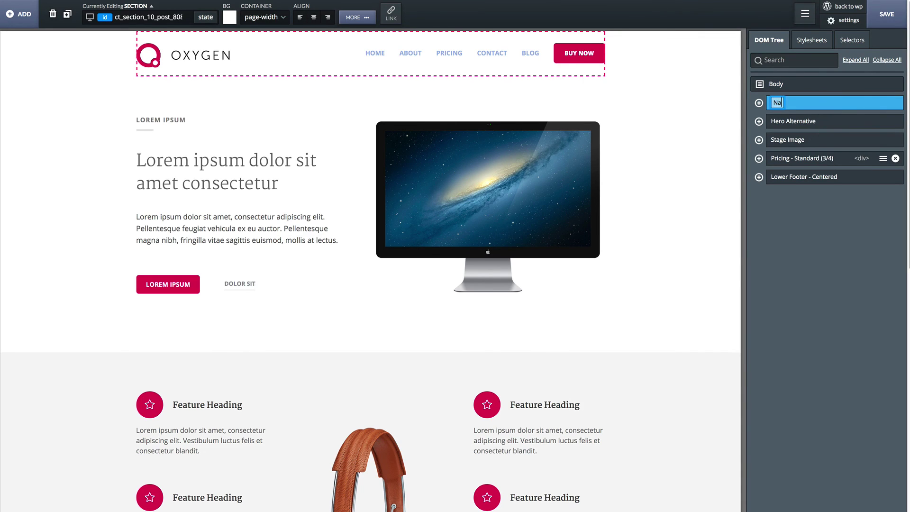
text(vigation)
key(Return)
Make the Navigation element a re-usable component named 'Navigation'.
click(882, 103)
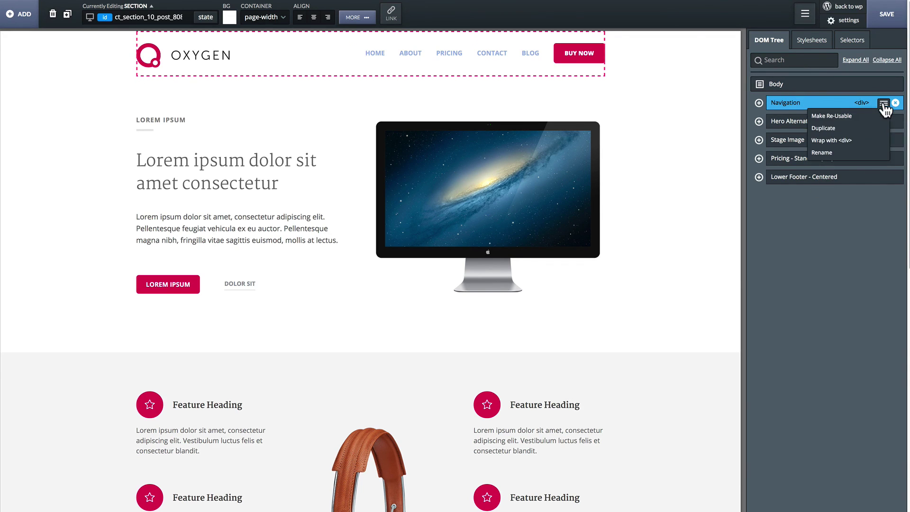
click(833, 116)
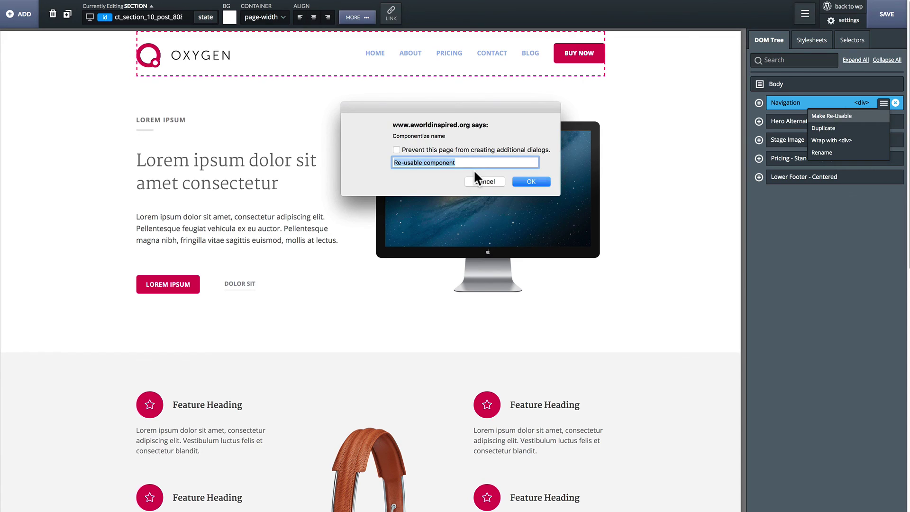
text(Navigat)
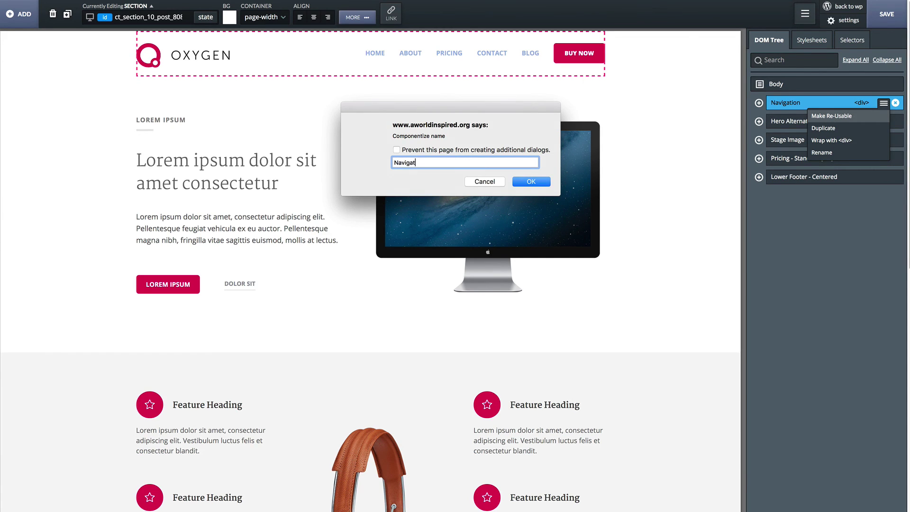
text(ion)
click(523, 179)
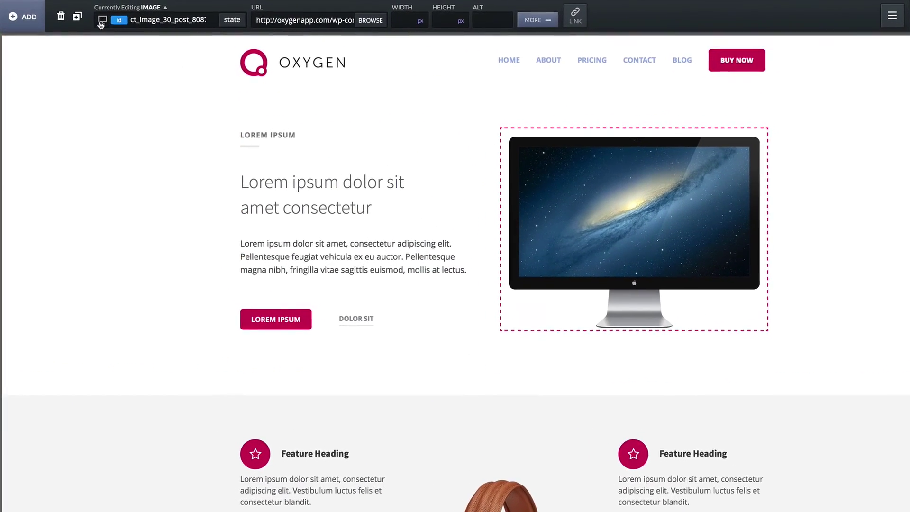
Preview the page at the below-992px and below-768px breakpoints.
click(93, 18)
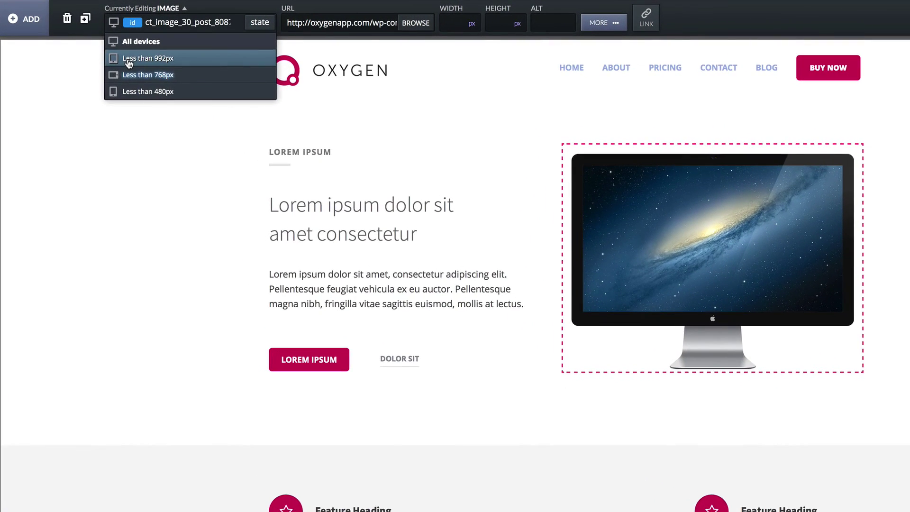
click(135, 53)
scroll(203, 185, down, 15)
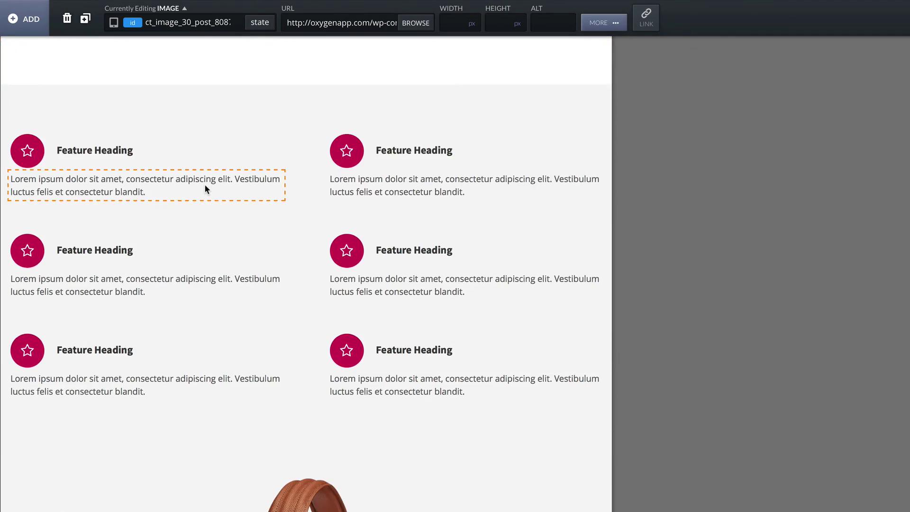
scroll(205, 189, down, 5)
scroll(205, 188, up, 20)
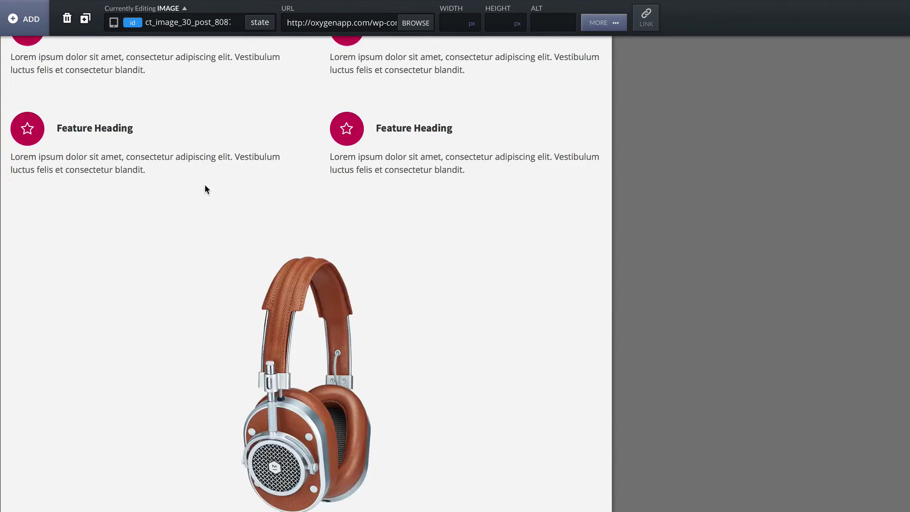
click(113, 22)
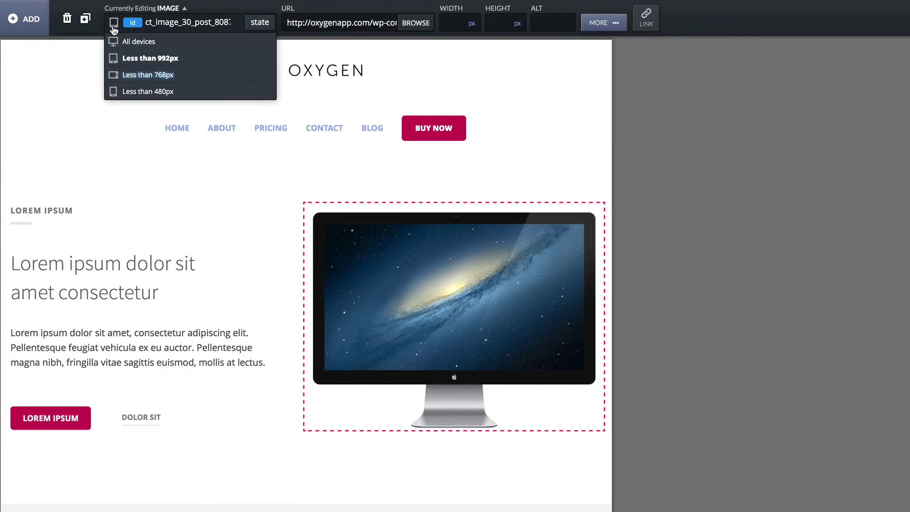
click(129, 75)
scroll(192, 135, down, 10)
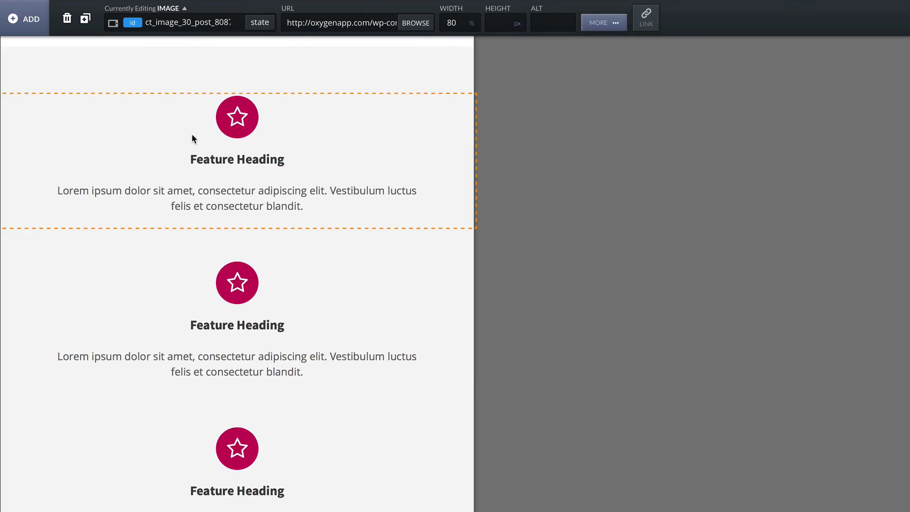
scroll(192, 136, down, 8)
scroll(191, 136, up, 20)
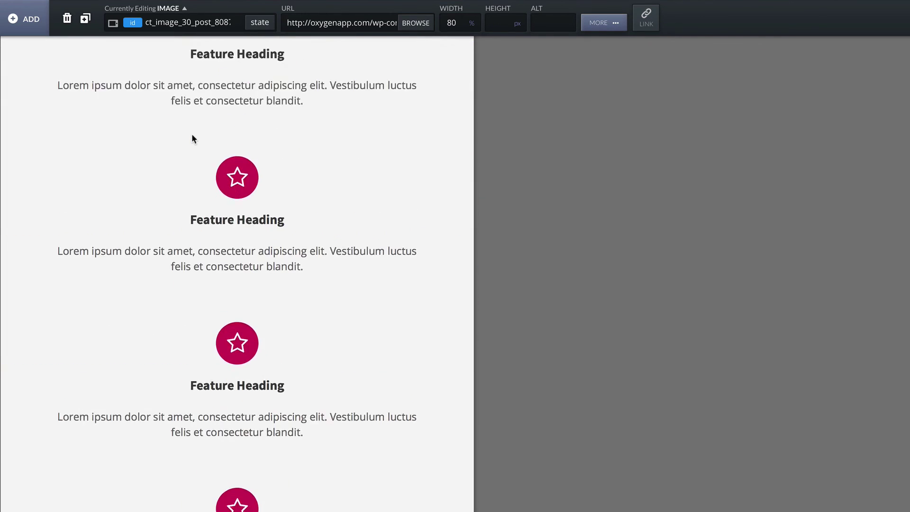
At the below-480px breakpoint, set the hero heading to size 44 and weight 900, then return to All devices.
click(113, 23)
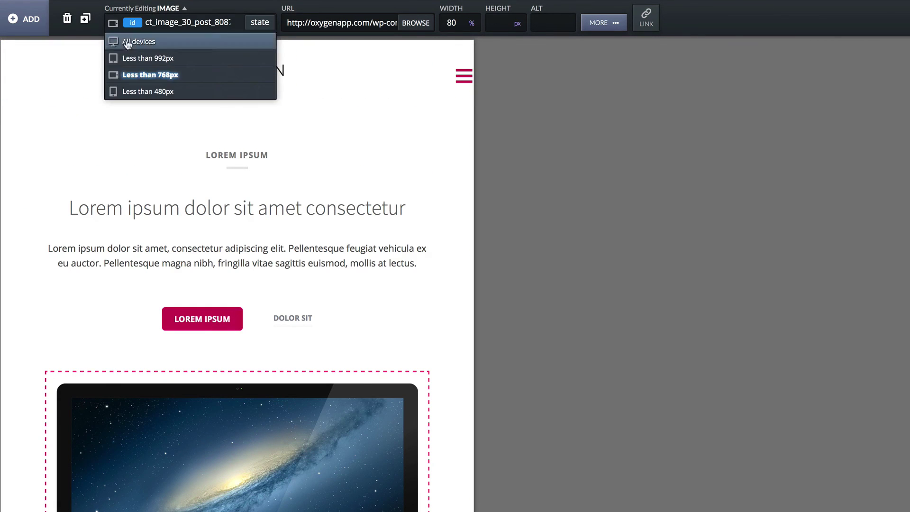
click(128, 91)
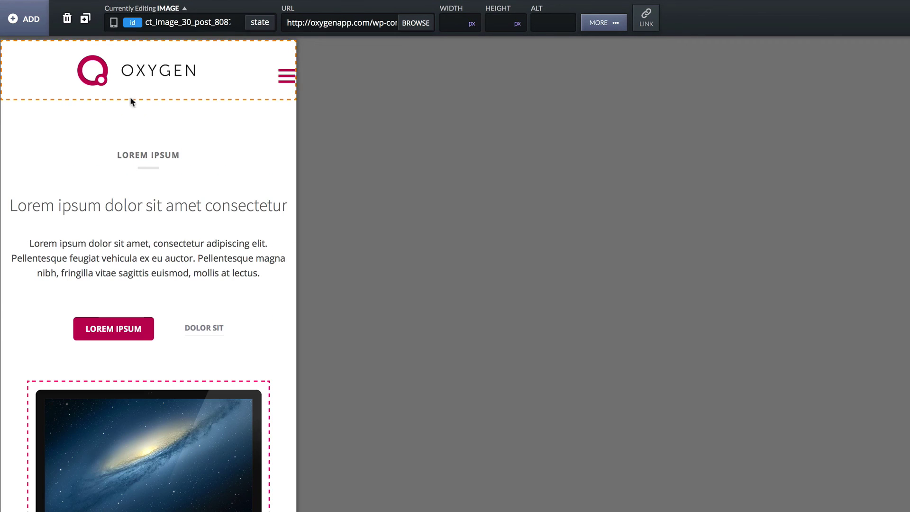
click(123, 203)
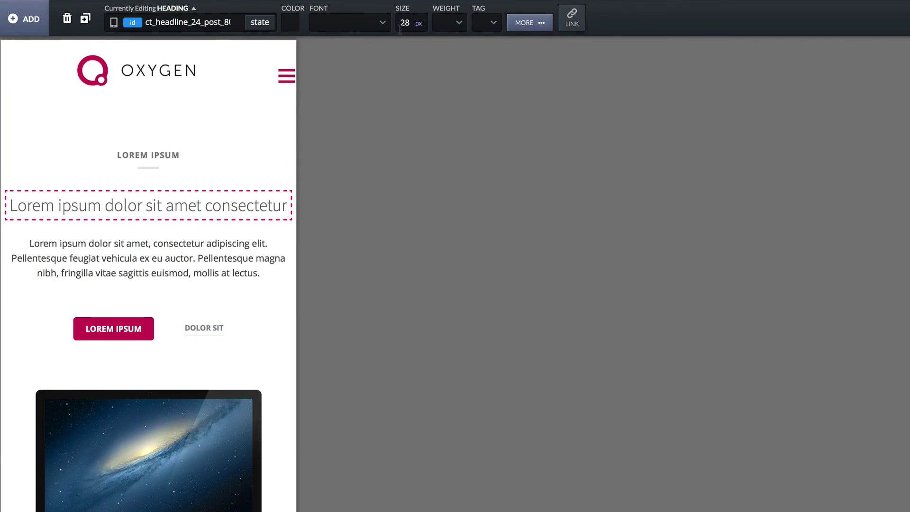
text(44)
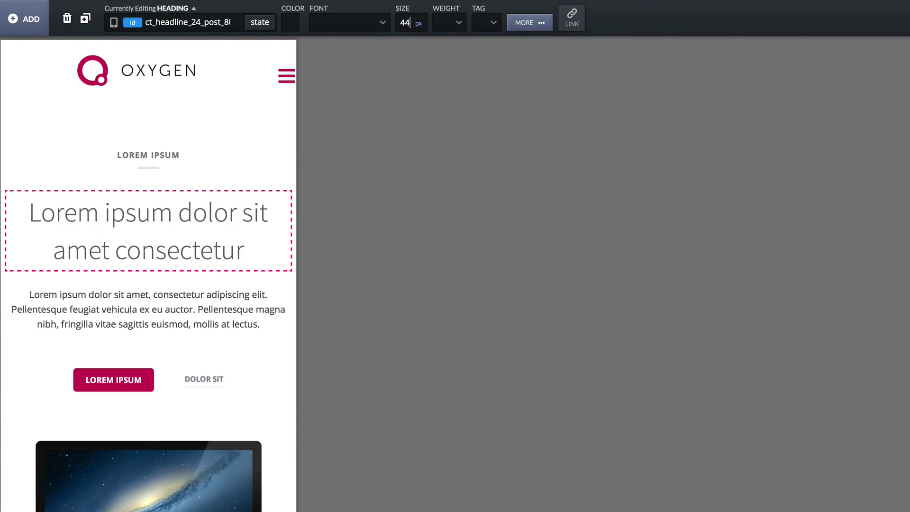
click(465, 26)
click(444, 189)
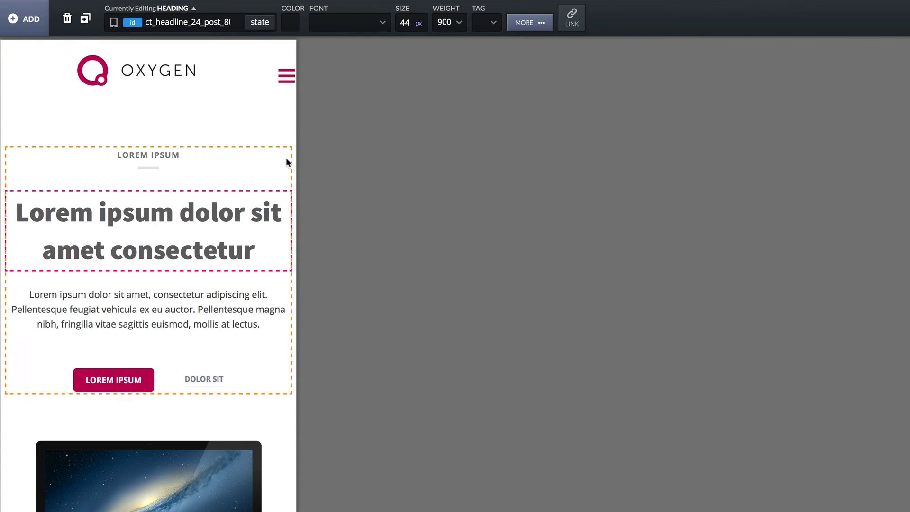
click(114, 22)
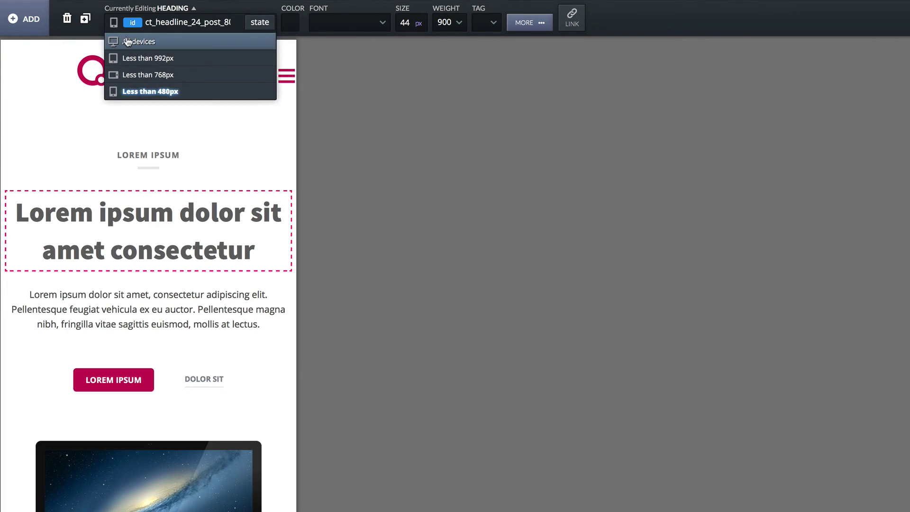
click(127, 39)
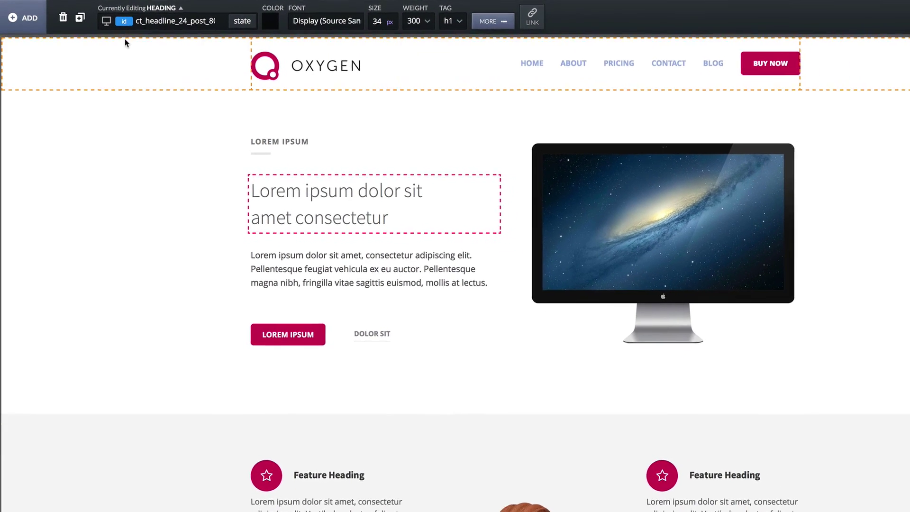
Review the custom CSS of .dark-section, .faq-three-heading and .footer-column-links-heading, toggling the expanded editor.
click(456, 19)
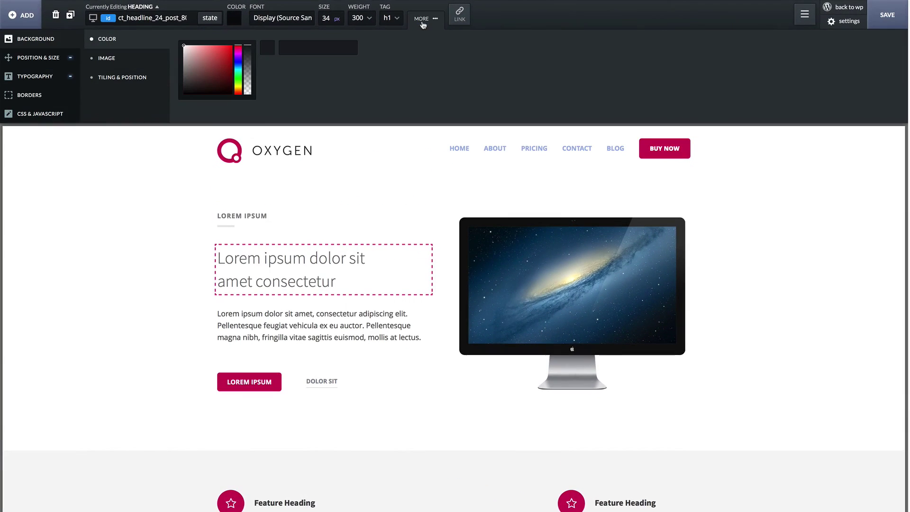
click(805, 15)
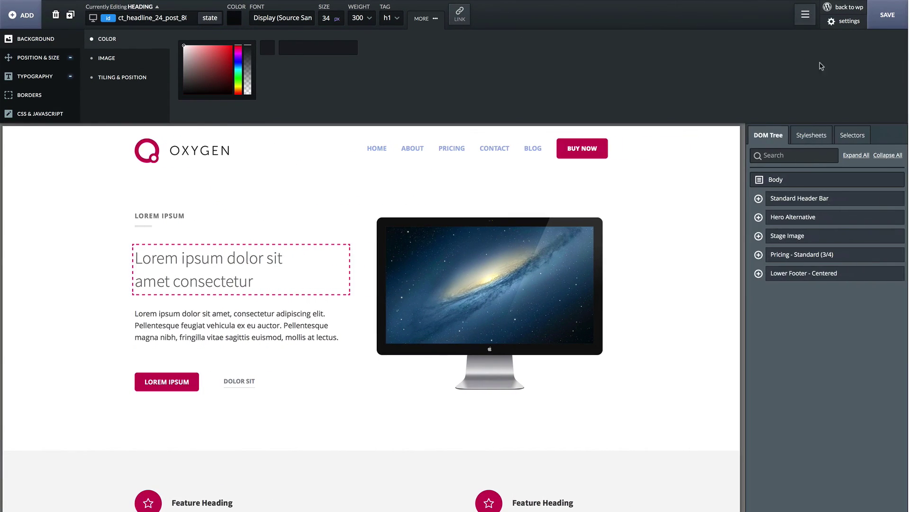
click(851, 137)
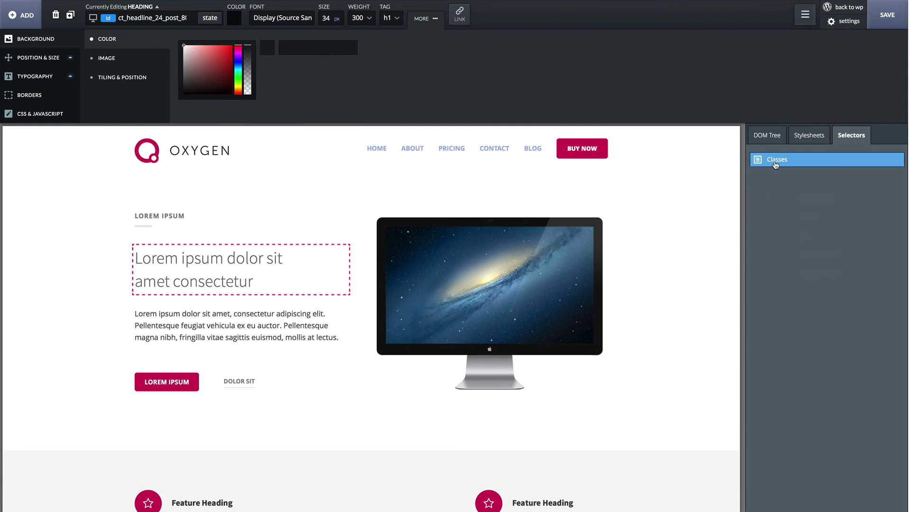
click(772, 161)
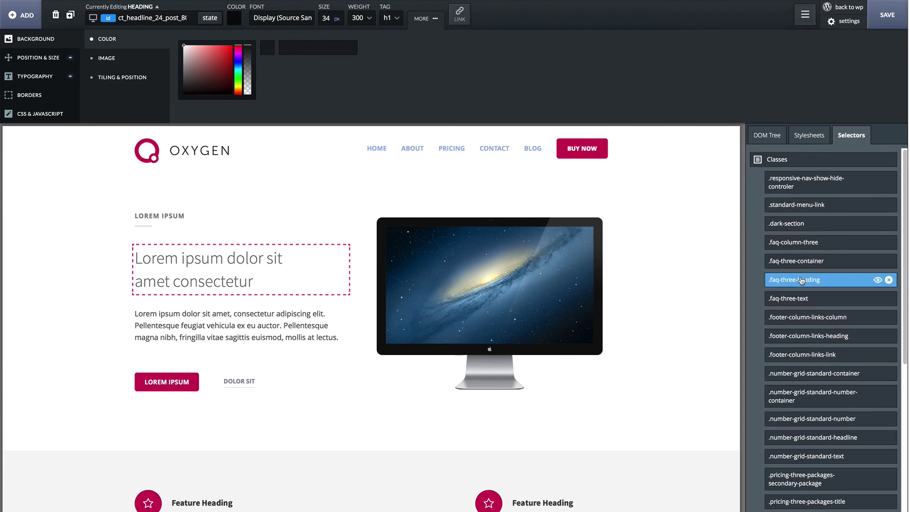
click(798, 225)
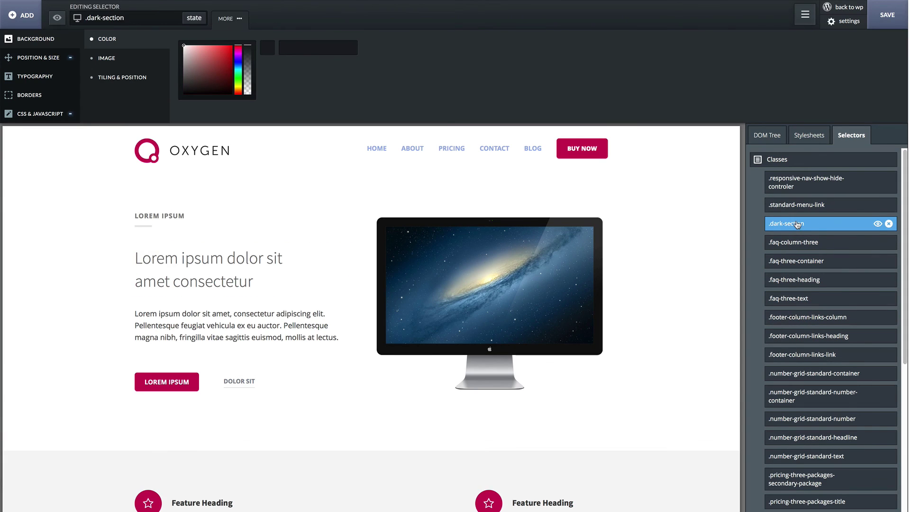
click(40, 119)
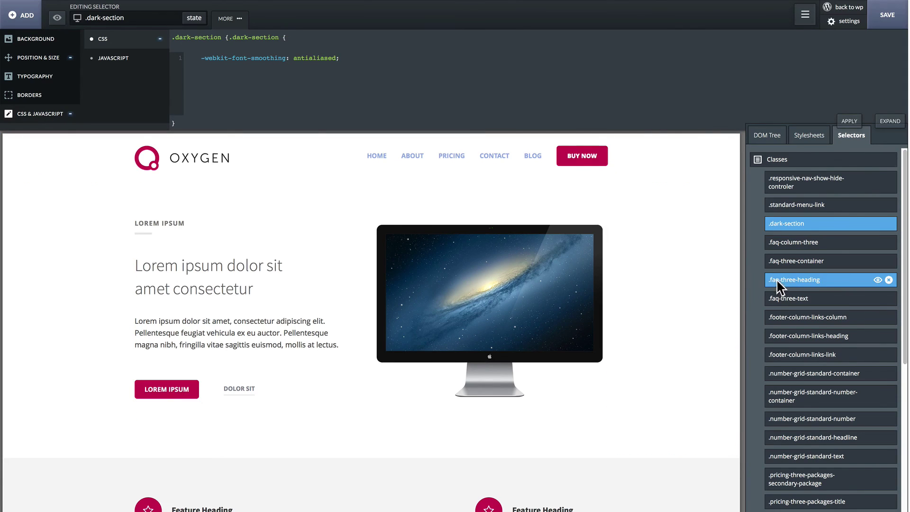
click(779, 280)
click(790, 334)
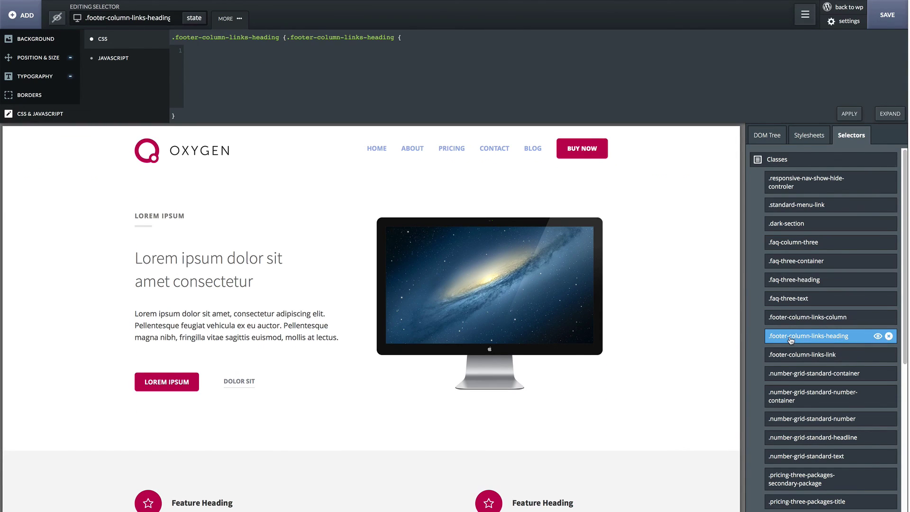
click(889, 114)
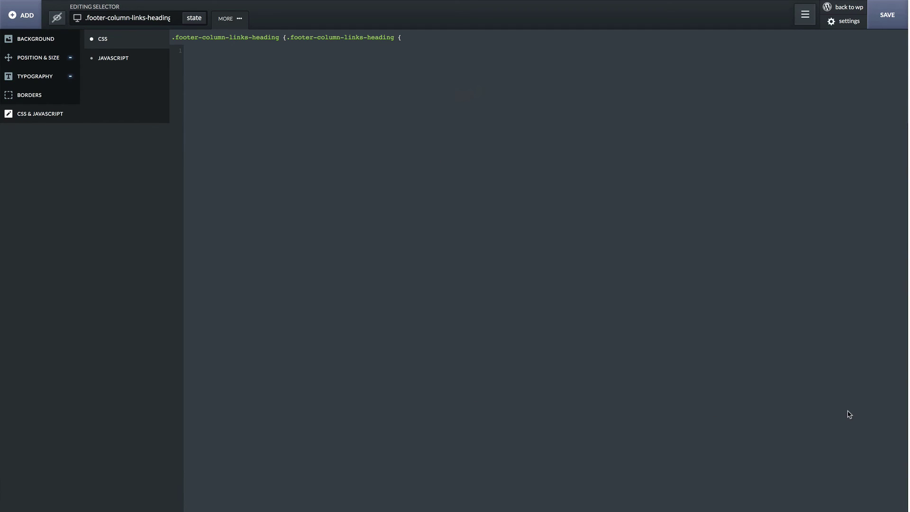
click(887, 506)
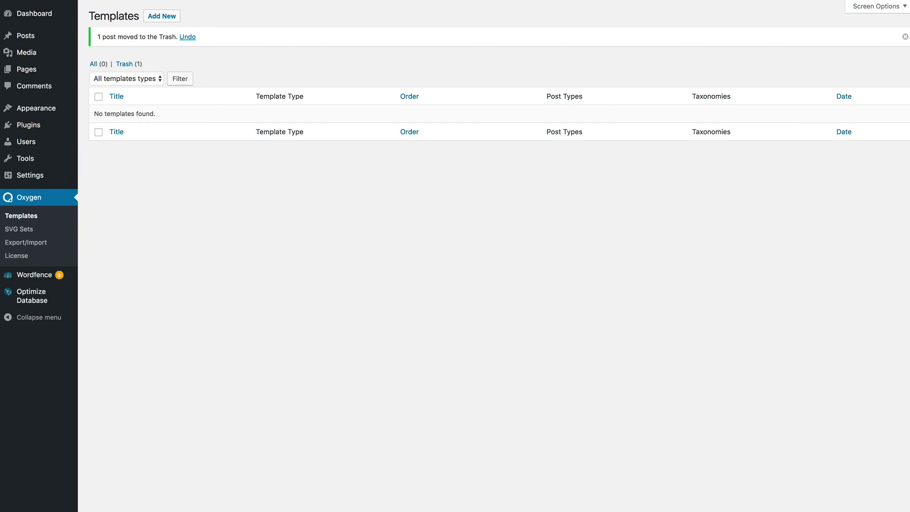
Create and publish the 'Single Post Template' as a Single template for Posts, then edit it visually.
click(162, 18)
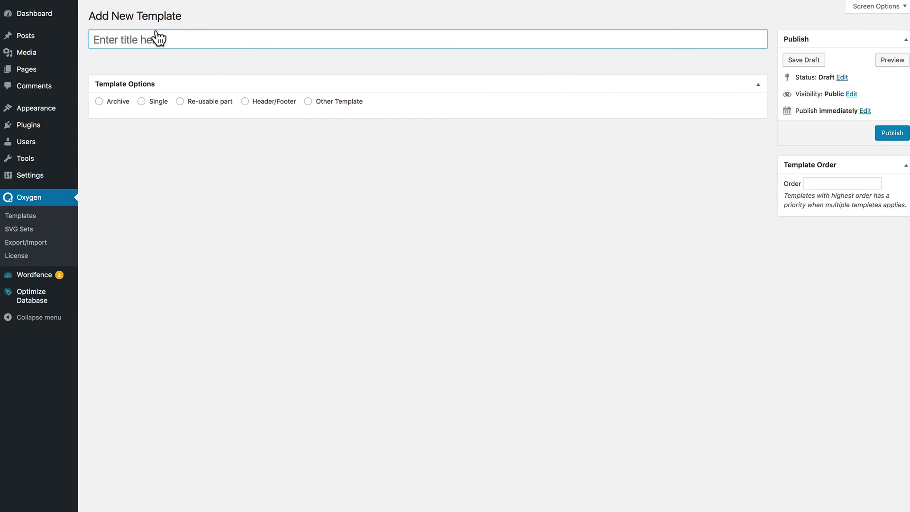
text(Single Post Template)
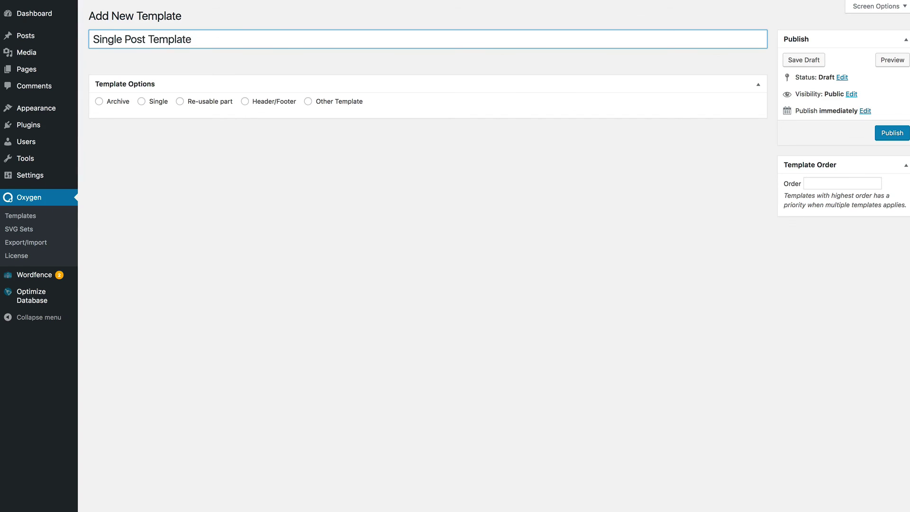
click(141, 101)
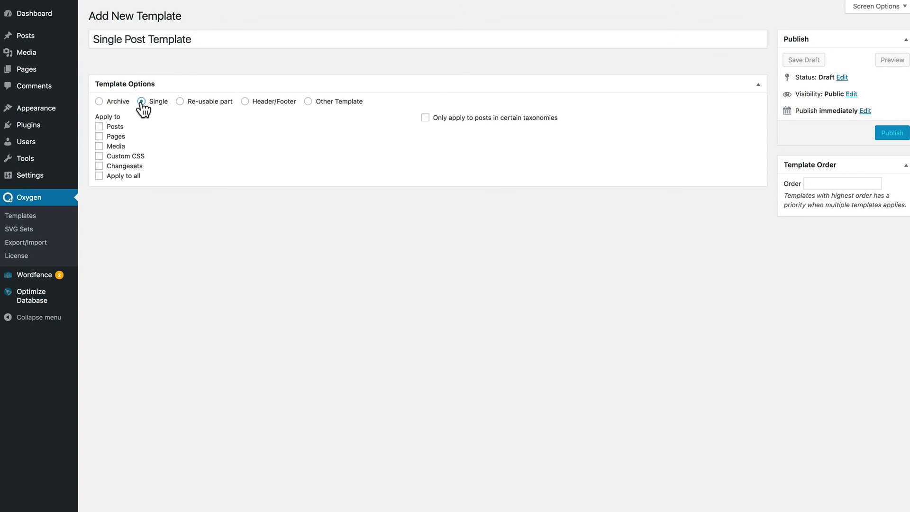
click(99, 127)
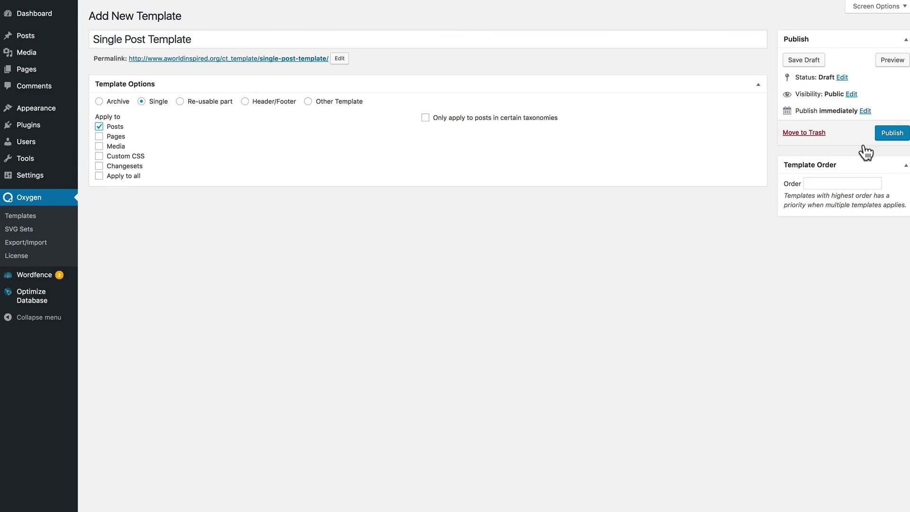
click(895, 136)
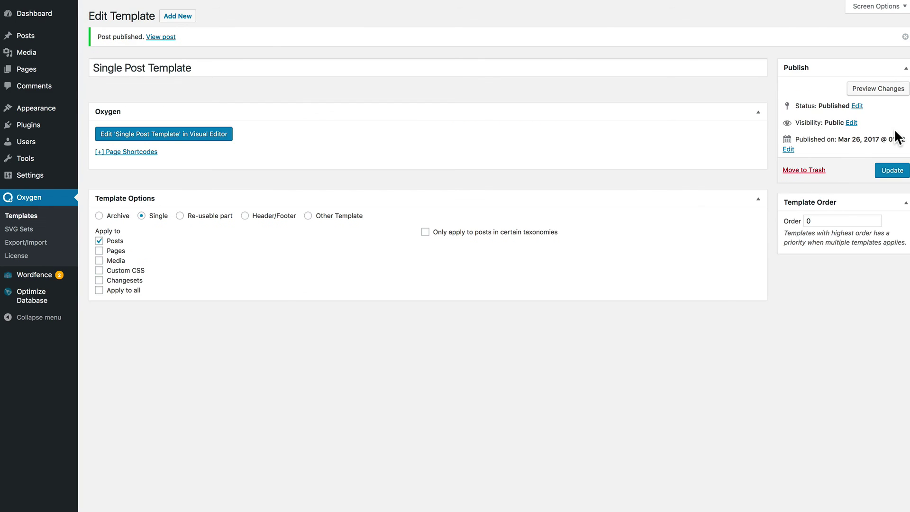
click(169, 140)
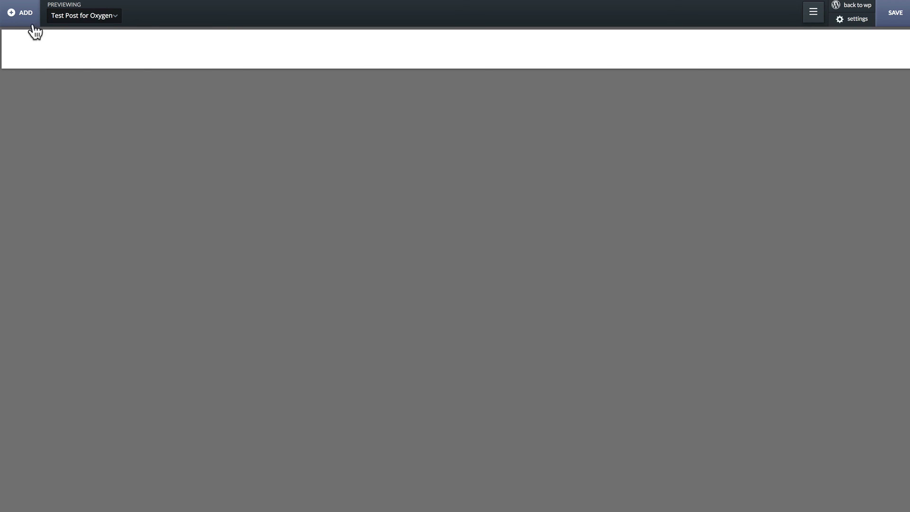
Add the Standard Header component to the top of the single post template.
click(23, 17)
click(201, 40)
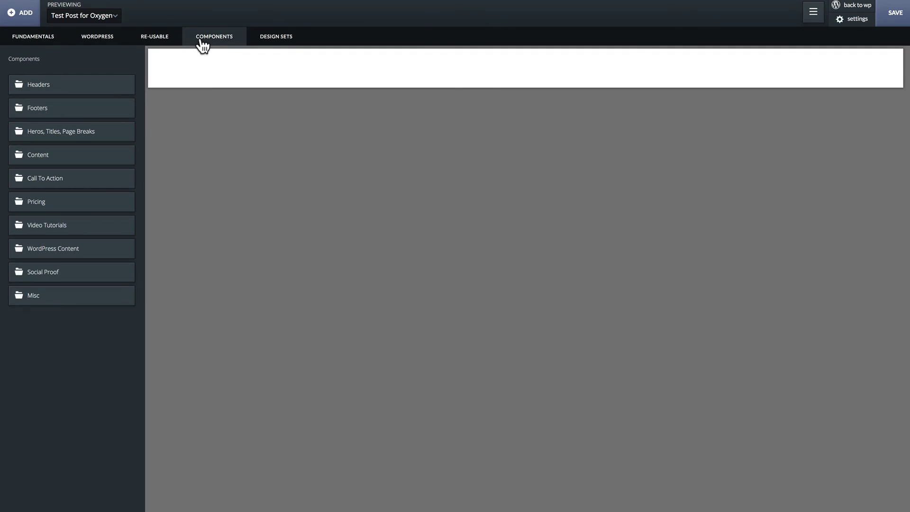
click(110, 85)
click(105, 98)
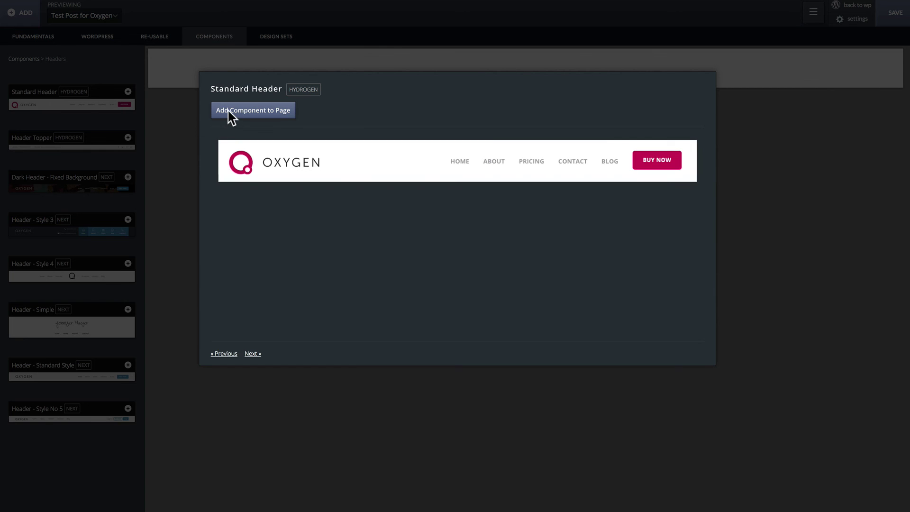
click(227, 111)
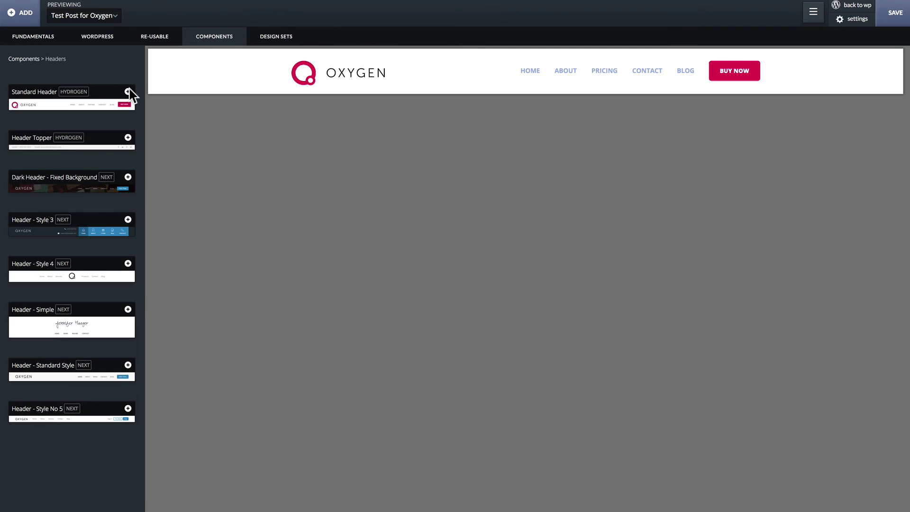
click(33, 38)
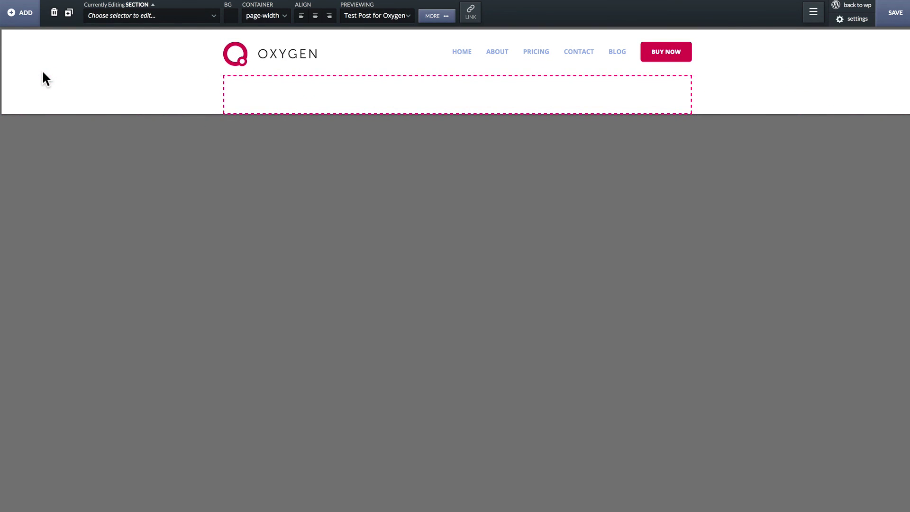
Add the Footer - Style 3 component to the bottom of the template.
click(27, 14)
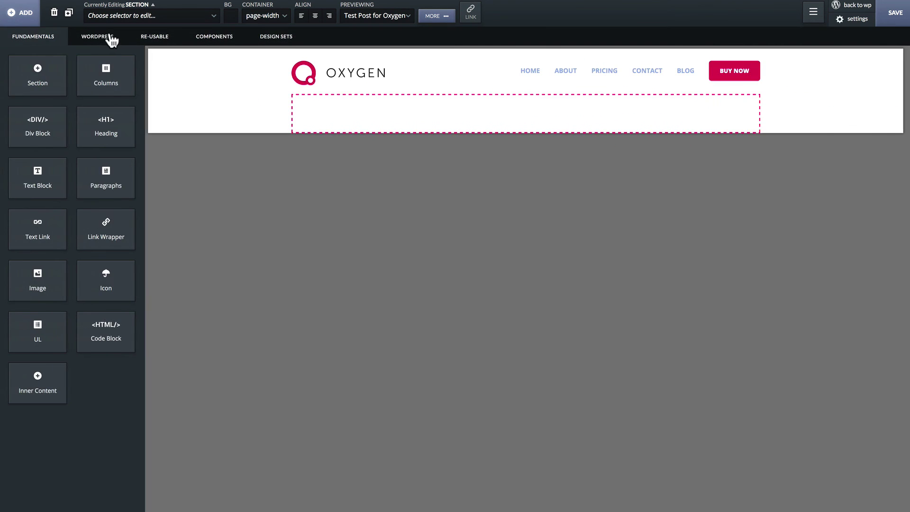
click(198, 38)
click(112, 113)
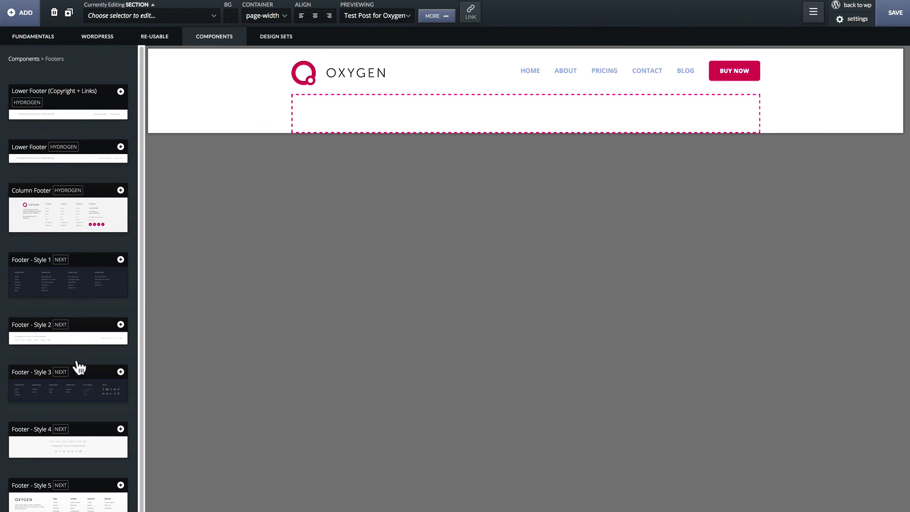
click(85, 383)
click(236, 109)
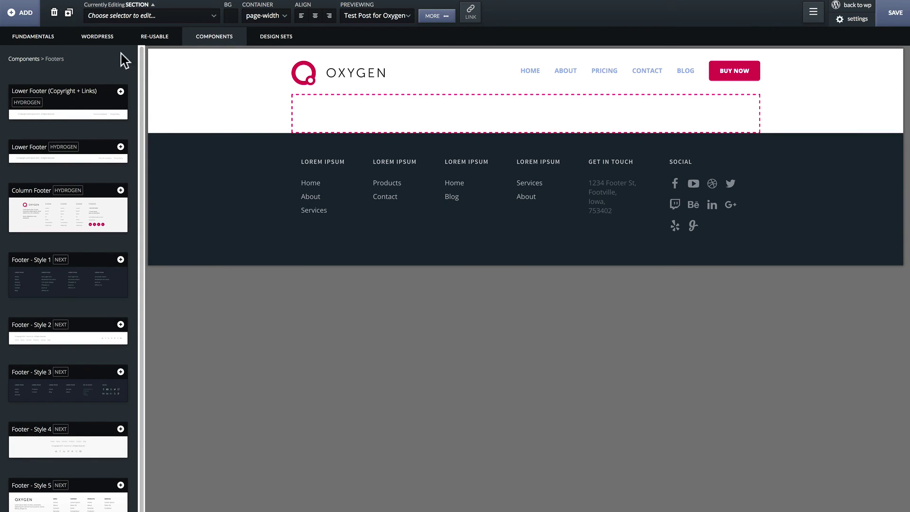
click(105, 39)
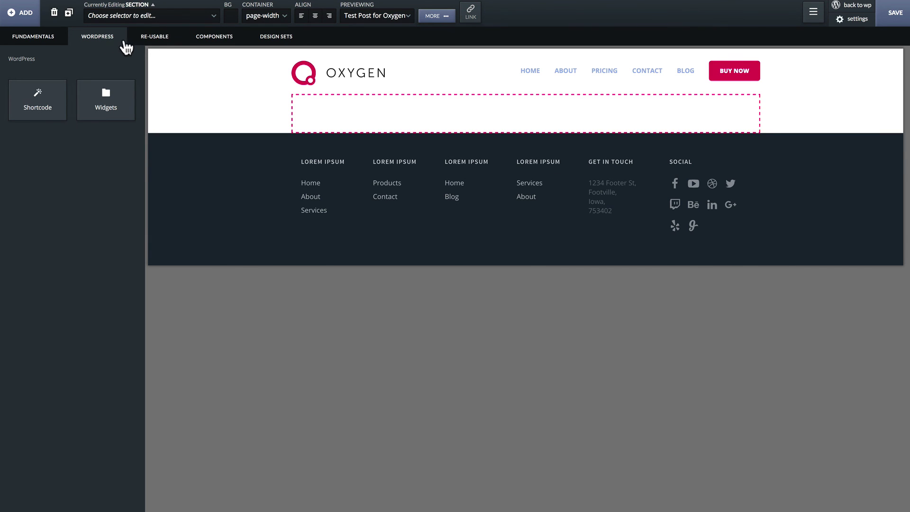
Insert the Blog Post In Full component from WordPress Content between header and footer.
click(209, 40)
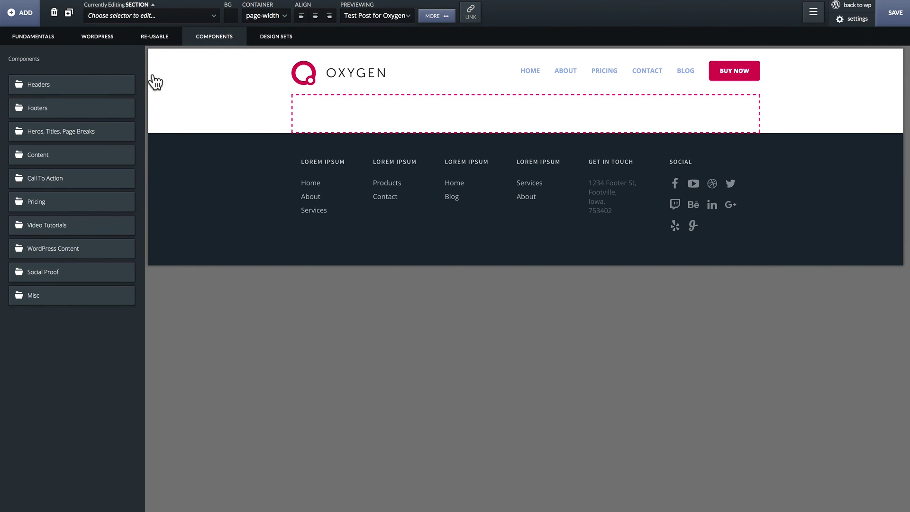
click(75, 250)
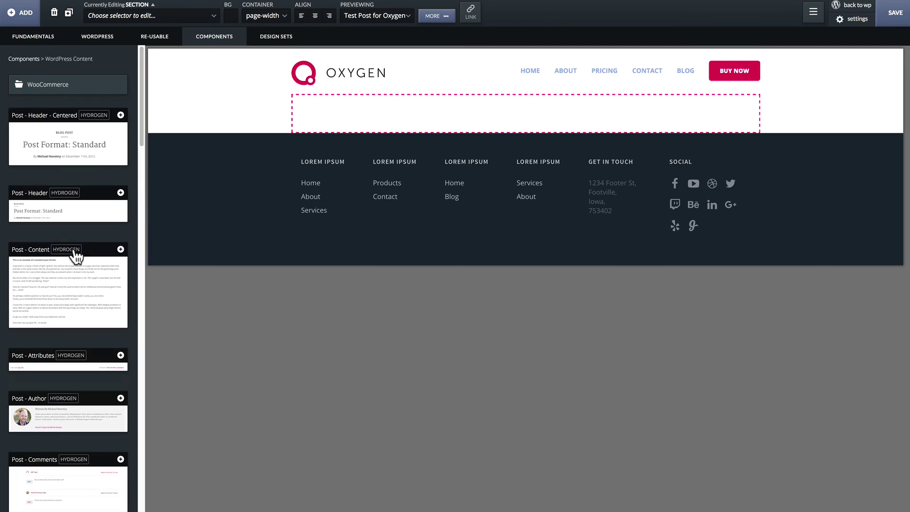
scroll(76, 256, down, 15)
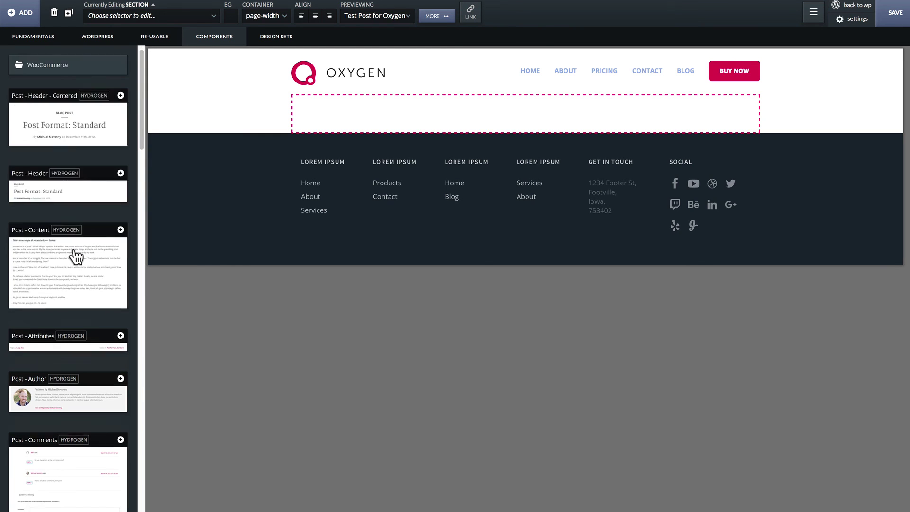
scroll(75, 256, down, 7)
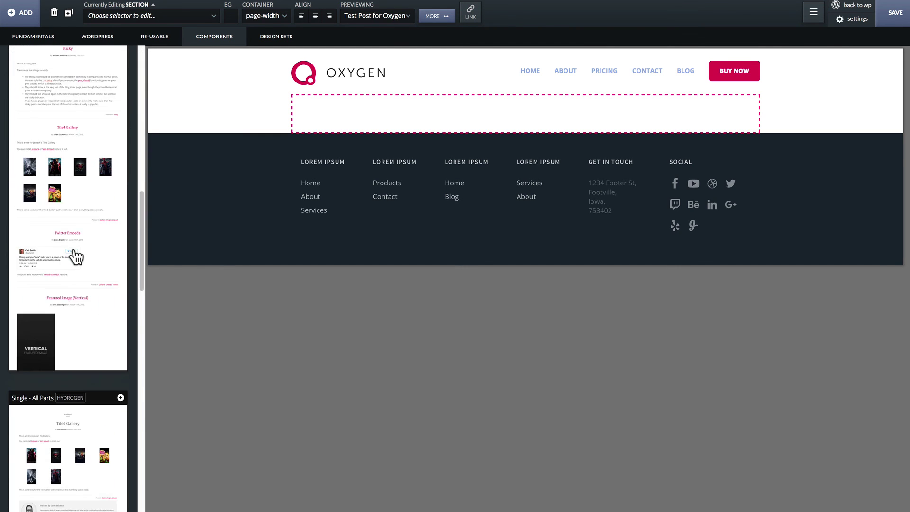
scroll(76, 256, down, 5)
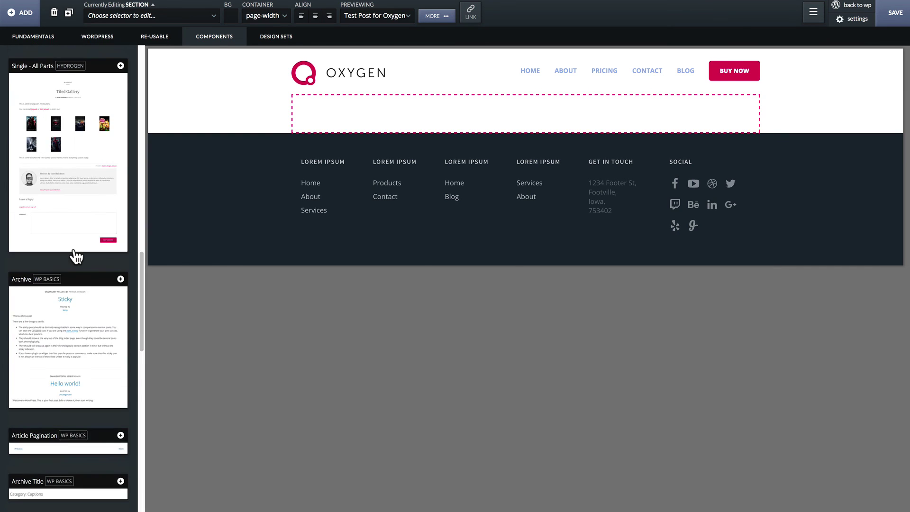
scroll(76, 257, down, 7)
scroll(76, 256, down, 4)
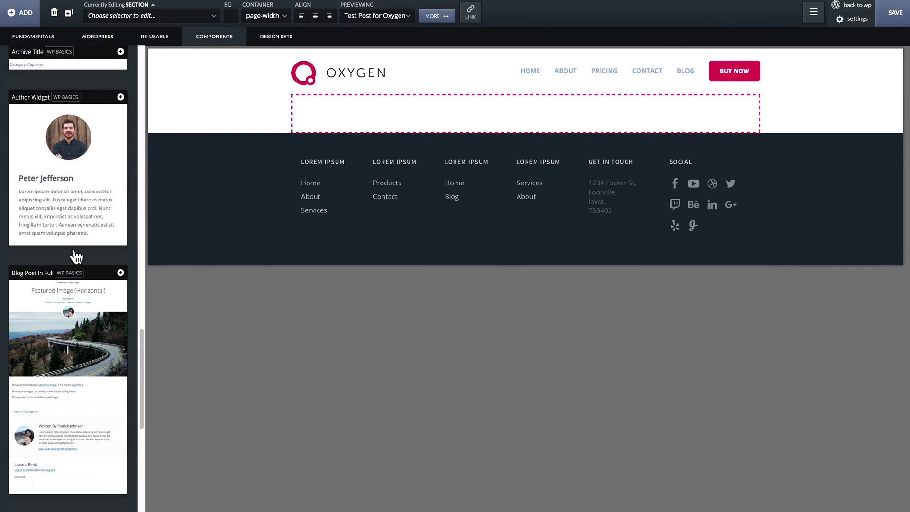
click(65, 256)
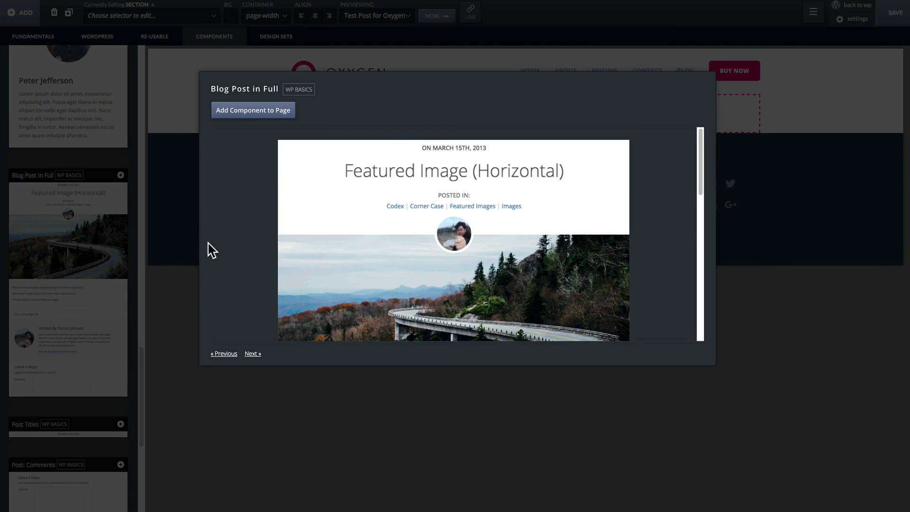
click(255, 114)
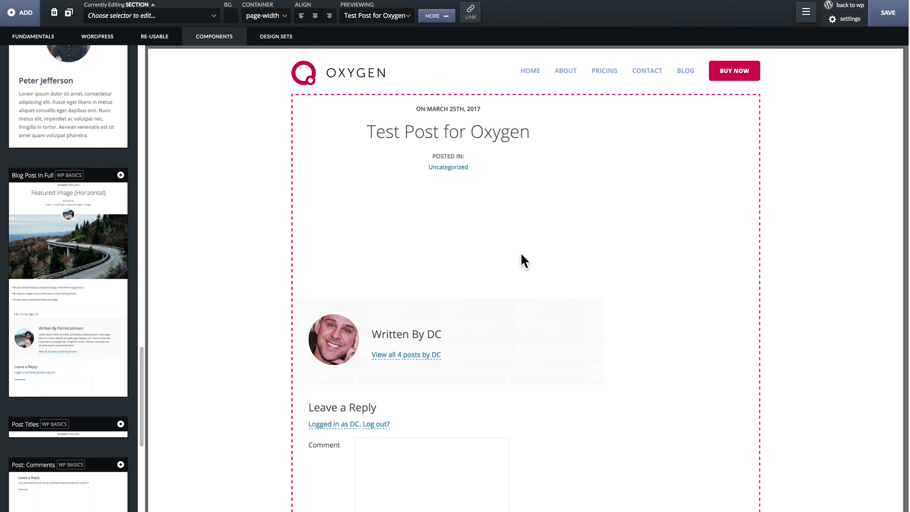
Save the single post template.
scroll(453, 331, down, 2)
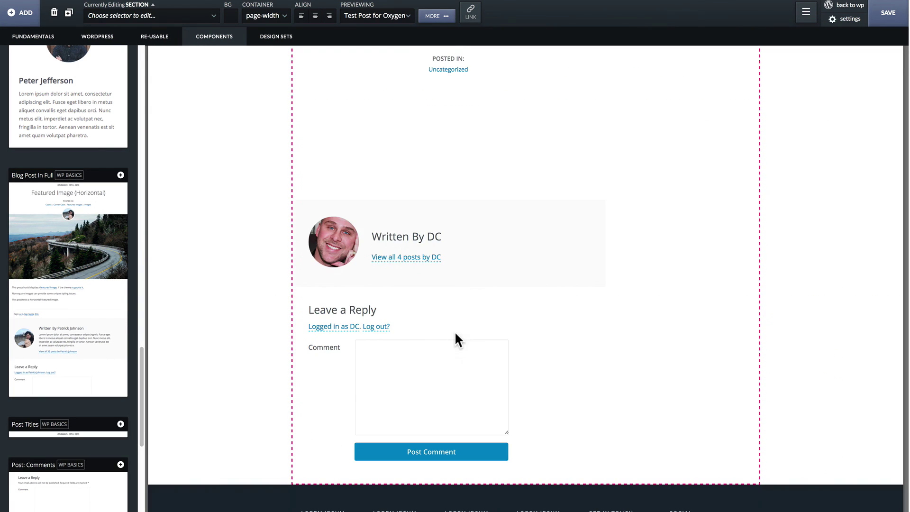
scroll(527, 459, up, 2)
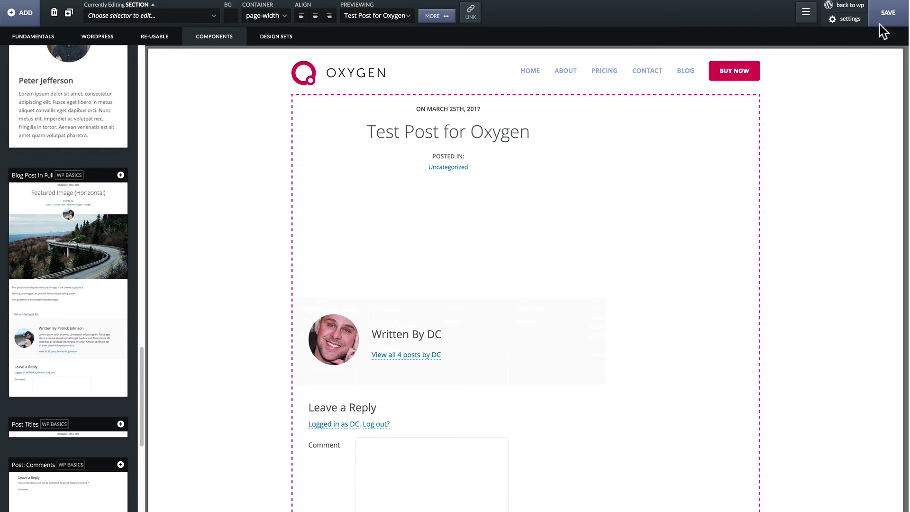
click(887, 19)
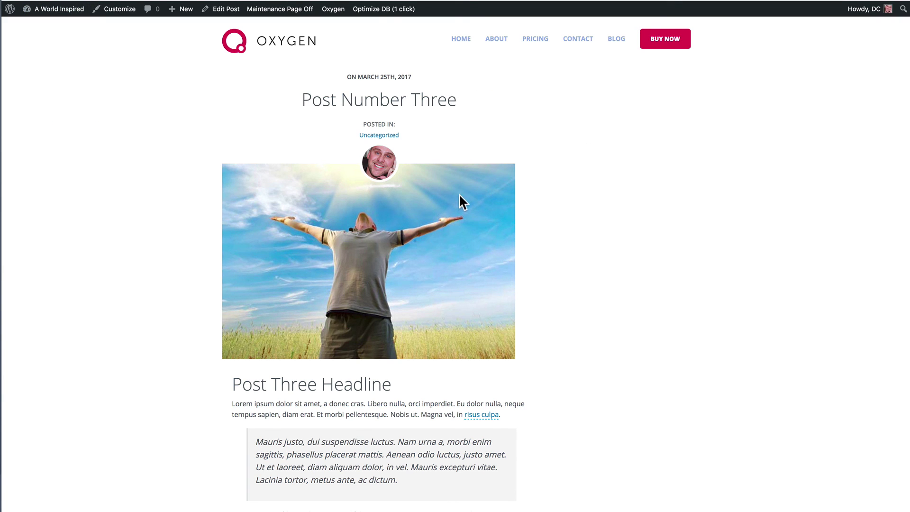
Scroll through Post Number Three to check its header, author box and comments.
scroll(459, 194, down, 10)
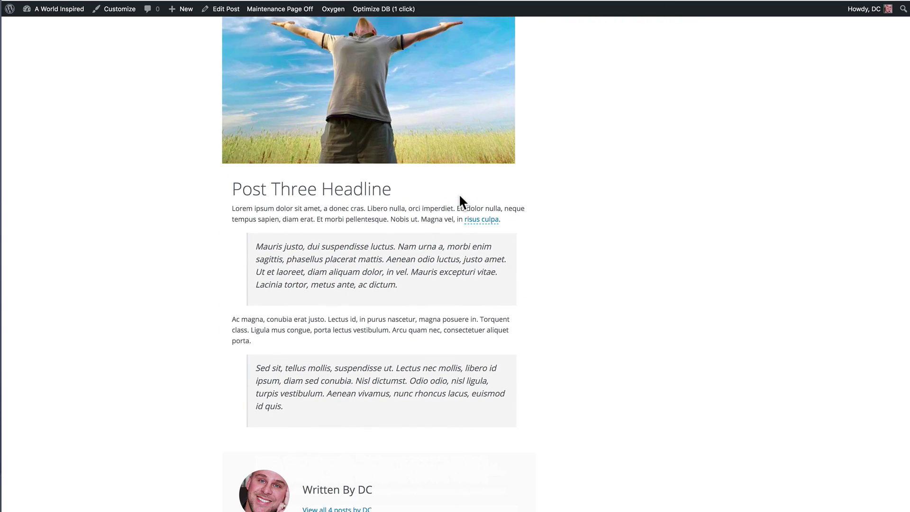
scroll(458, 194, up, 10)
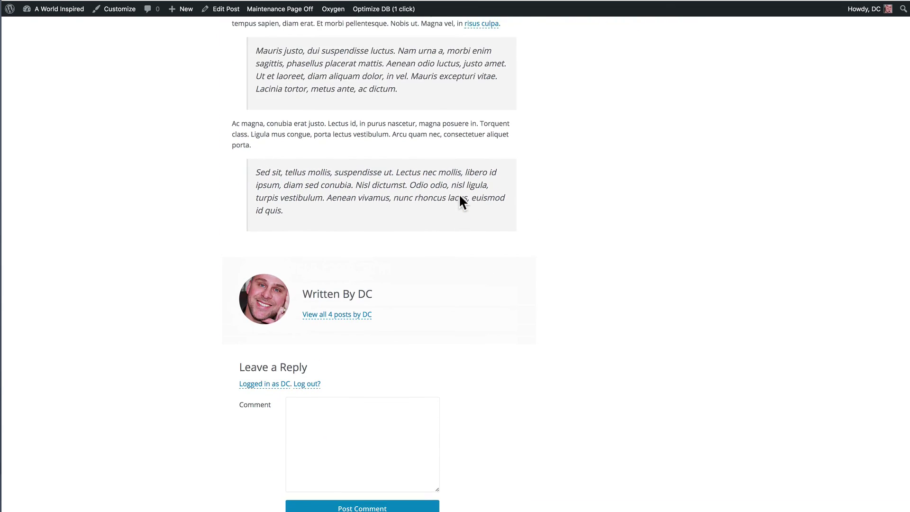